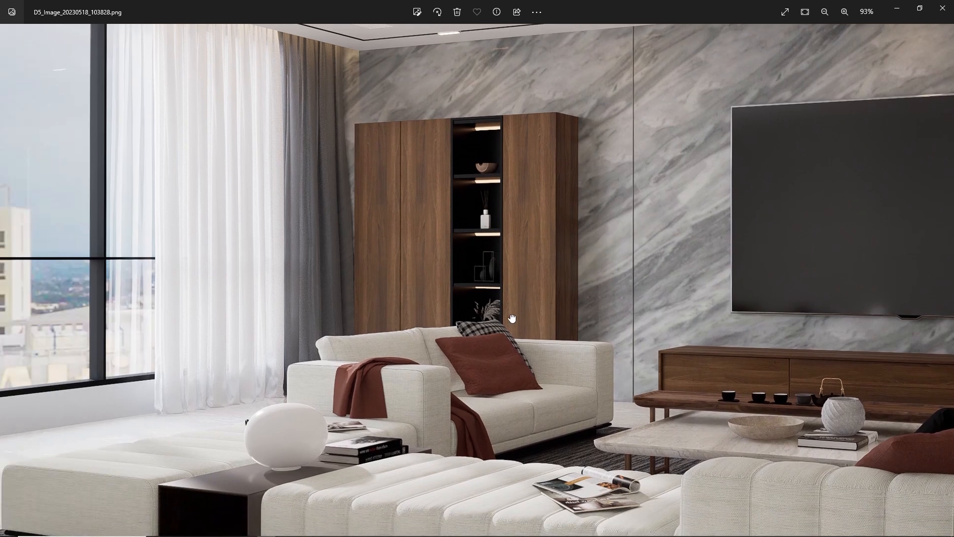
- Examine the finished living-room render, covering the windows, seating area, marble wall and wooden cabinet
left_click_drag(470, 368, 527, 310)
left_click_drag(523, 361, 530, 291)
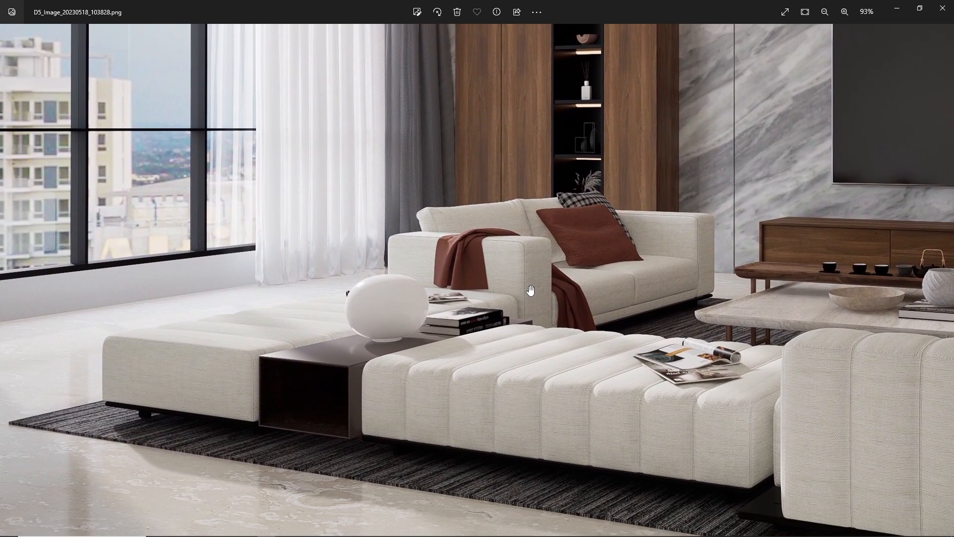
left_click_drag(492, 367, 511, 240)
left_click_drag(379, 149, 394, 426)
scroll(391, 362, "down", 3)
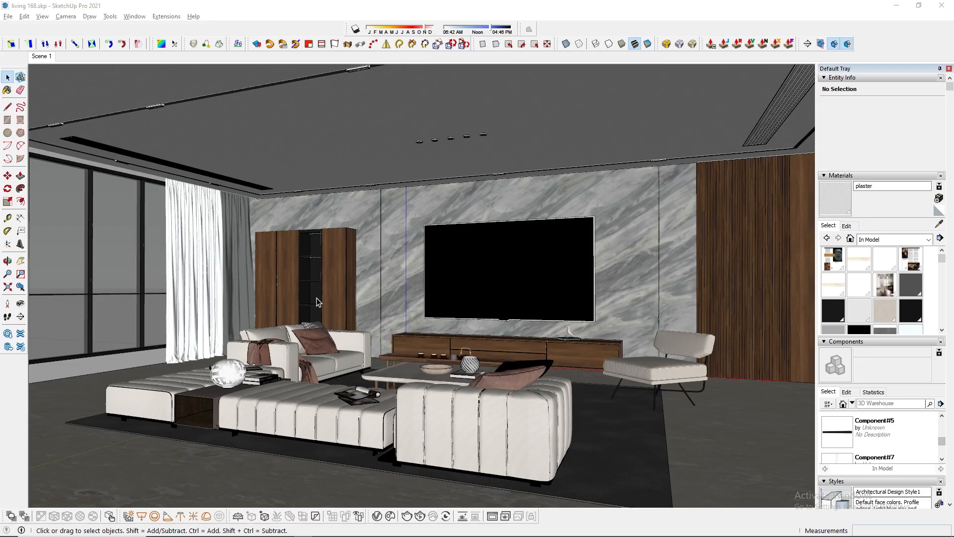
- Return to Scene 1 in the SketchUp model and check the statistics for the entire model
mouse_move(317, 297)
left_mouse_down()
mouse_move(314, 318)
mouse_move(376, 319)
mouse_move(317, 314)
left_mouse_up()
key("space")
left_click(42, 55)
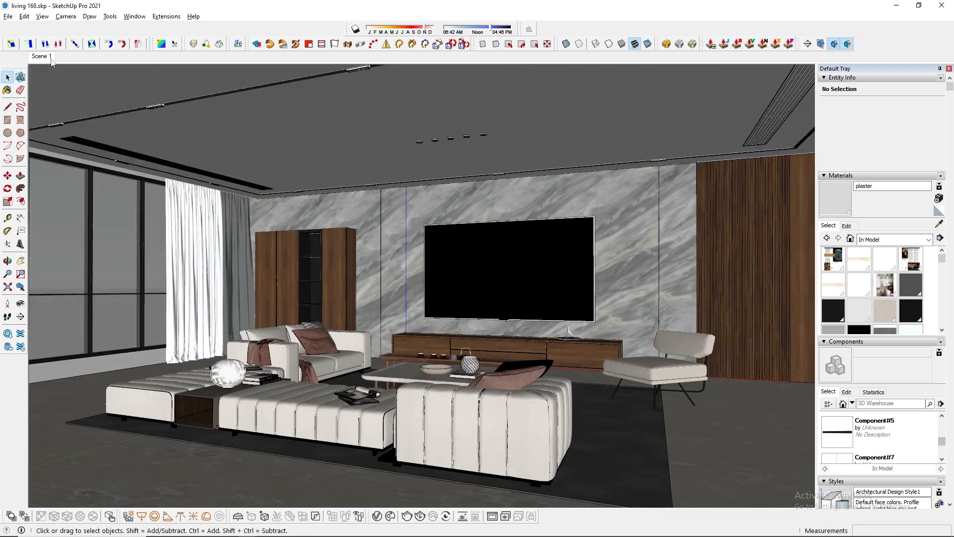
left_click(137, 18)
left_click(151, 69)
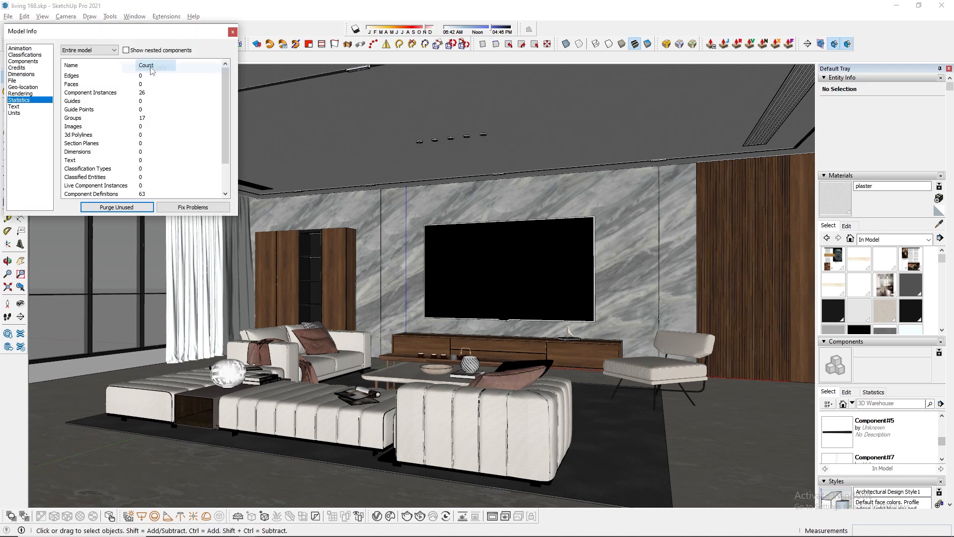
left_click(232, 33)
- Unhide the hidden objects in the SketchUp model and save the file
left_click(24, 17)
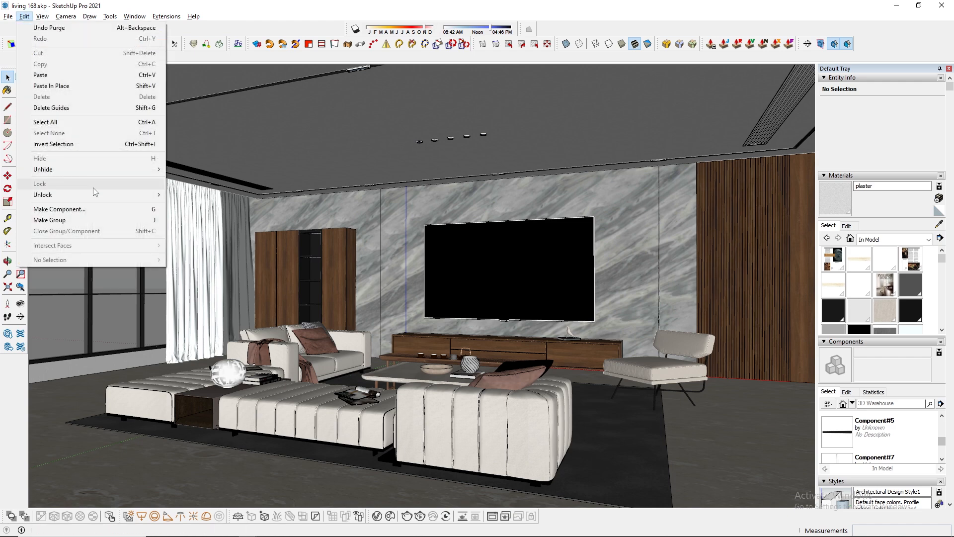
mouse_move(94, 169)
left_click(184, 184)
left_click(8, 17)
left_click(30, 74)
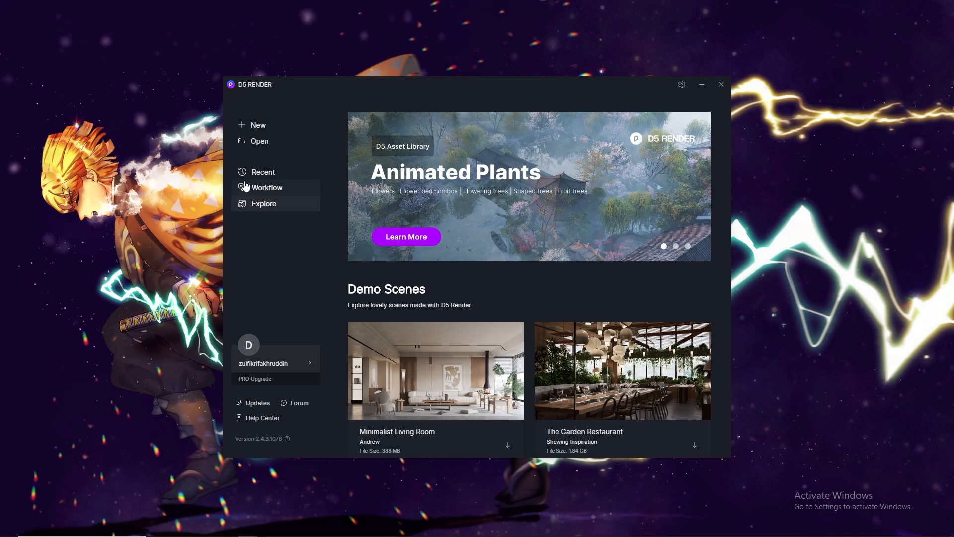
- Open the living 168 model in D5 Render and set the image camera's clipping value to 138.9
left_click(263, 141)
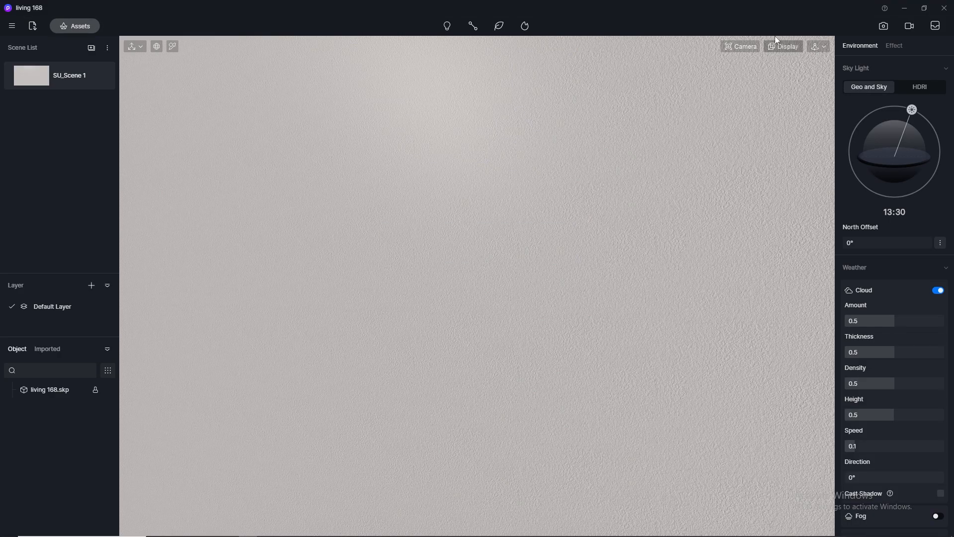
left_click(883, 29)
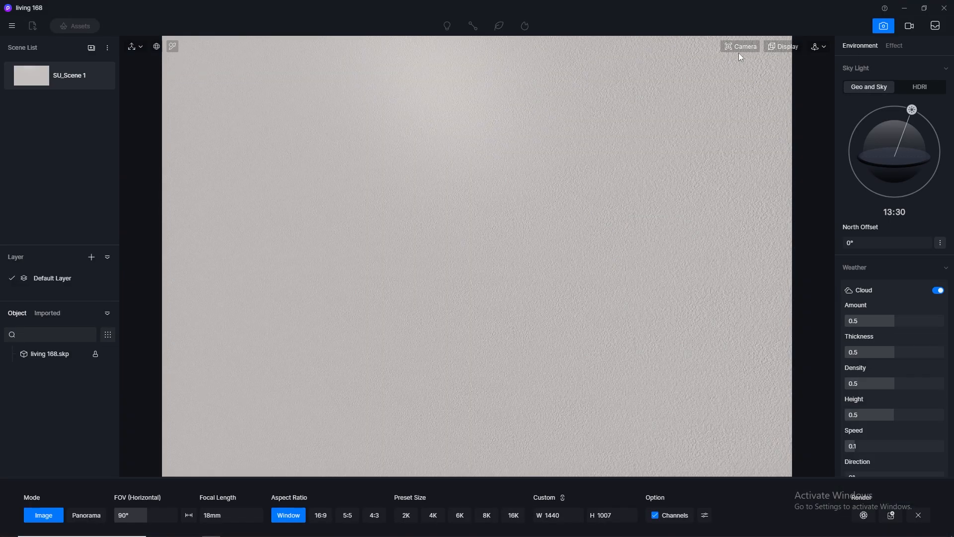
left_click(738, 53)
left_click(741, 47)
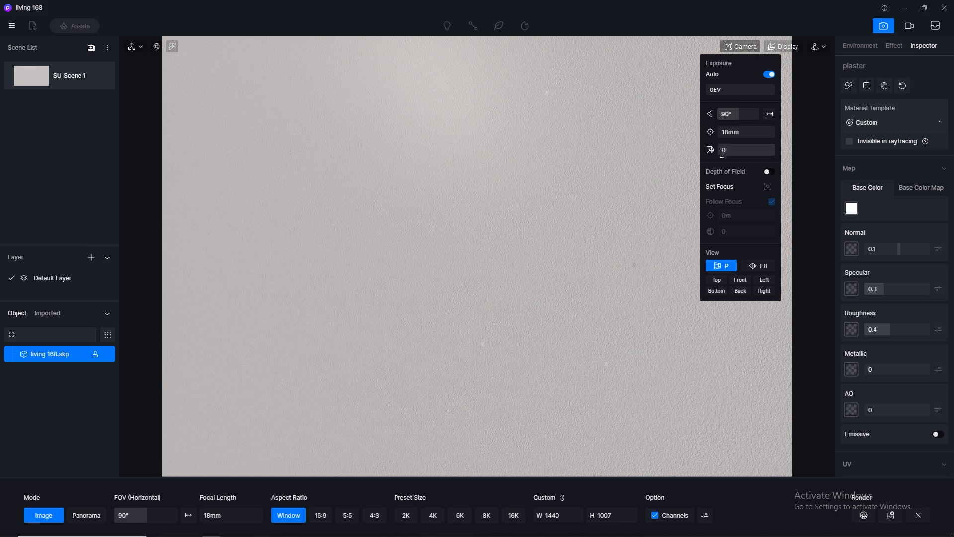
type("10")
key("Return")
left_click_drag(722, 150, 726, 150)
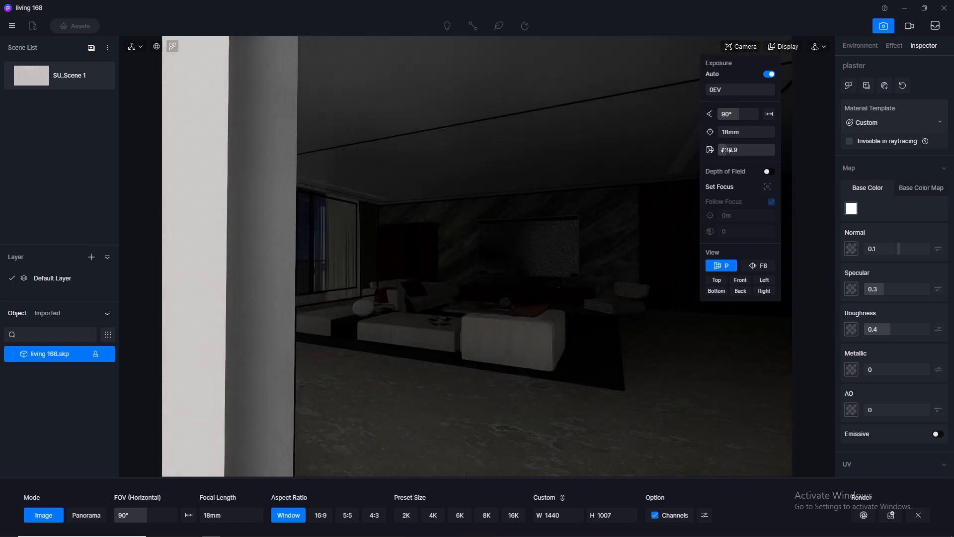
- Set navigation to Fly mode with a speed of 1 and move the camera forward into the living room
left_click(820, 47)
left_click(801, 75)
left_click(786, 92)
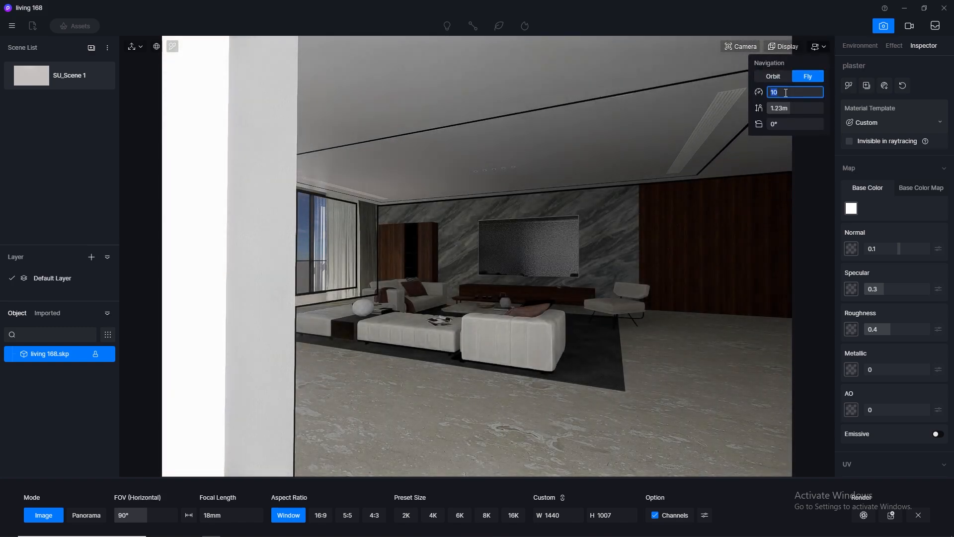
type("1w")
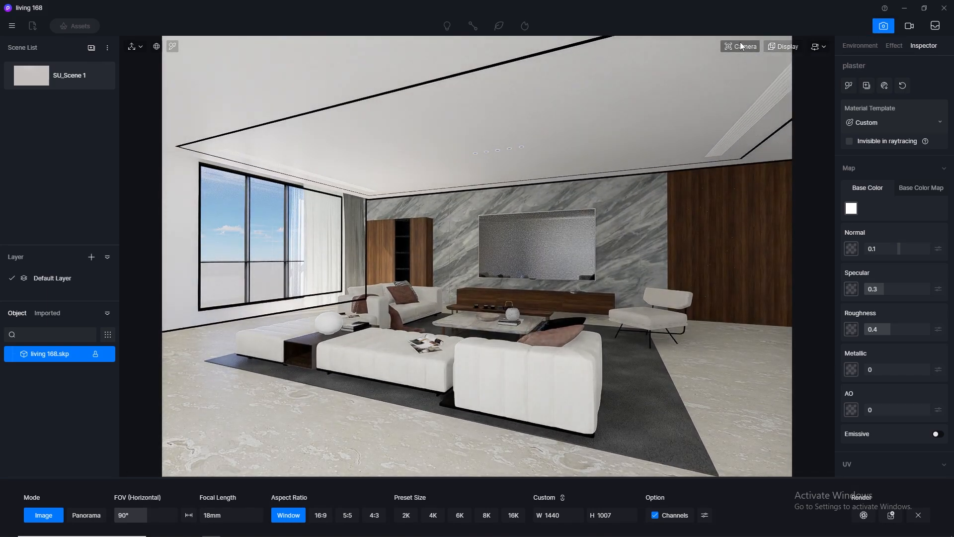
- Set the camera's field of view to 80° and reposition it to frame the sofas, windows and TV wall
left_click(740, 45)
left_click(737, 114)
type("80")
key("Return")
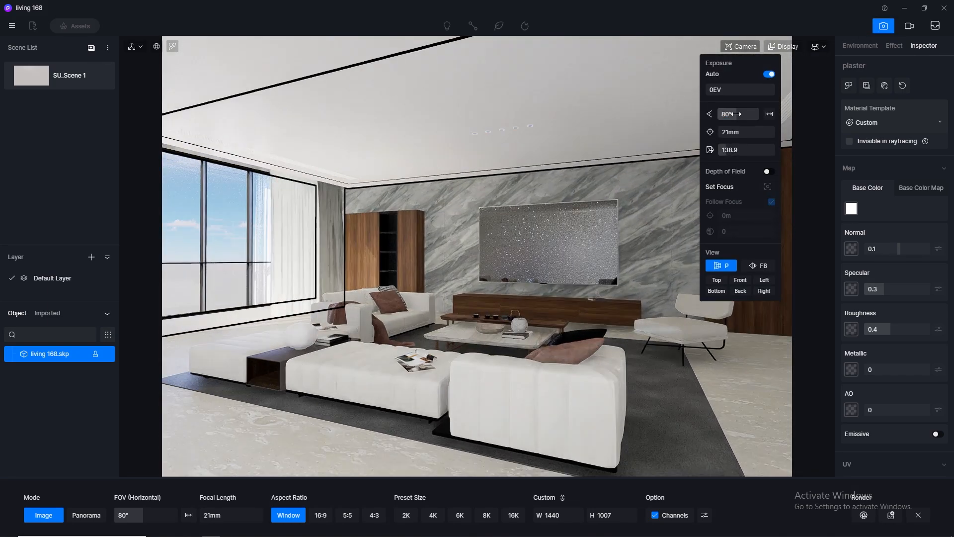
key("s")
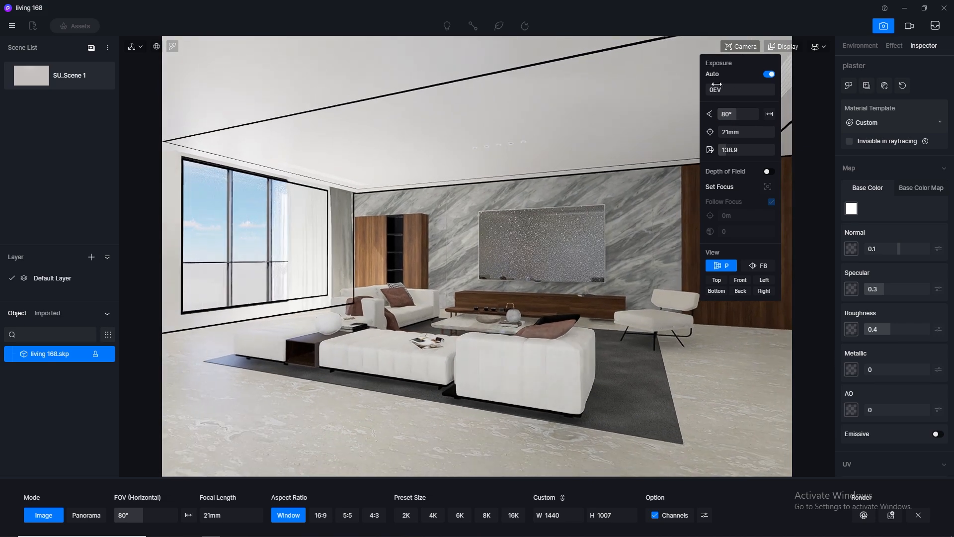
key("w")
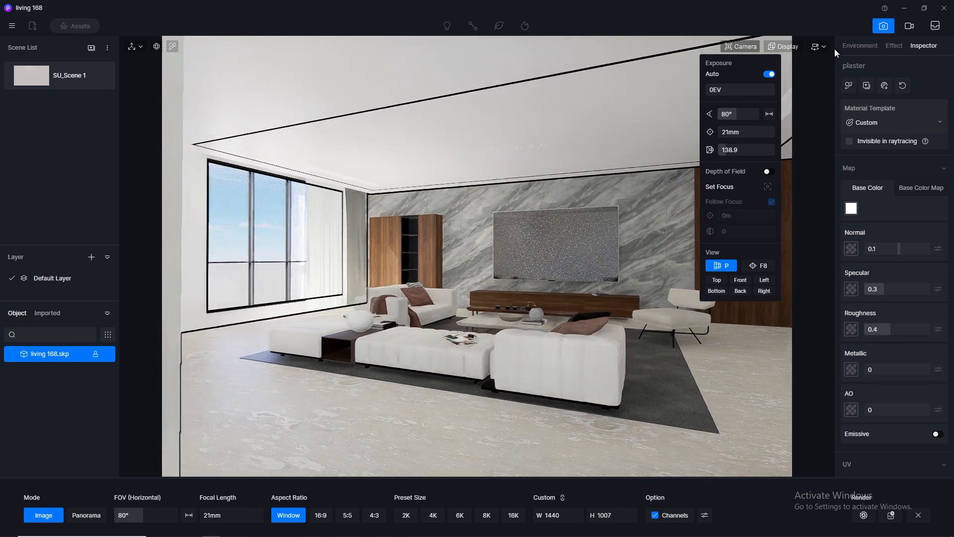
key("s")
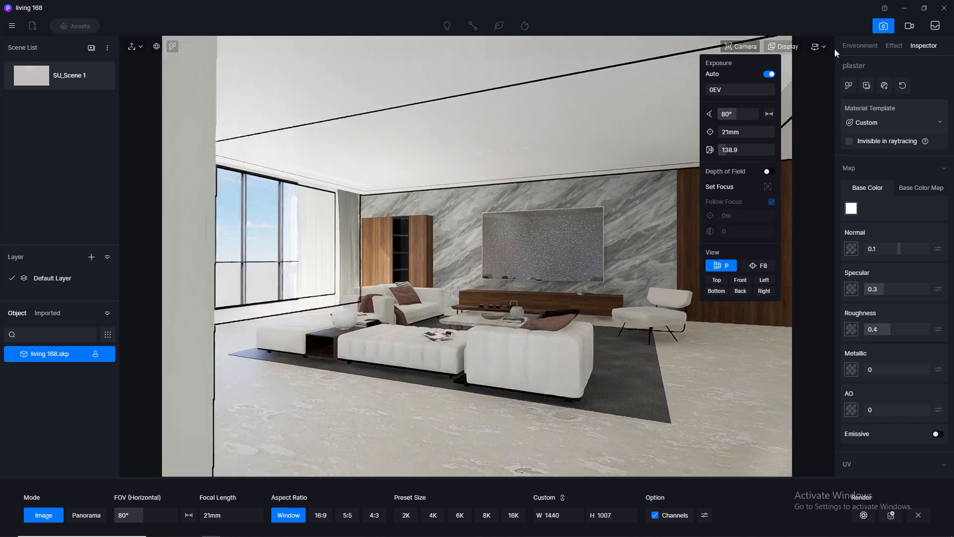
key("w")
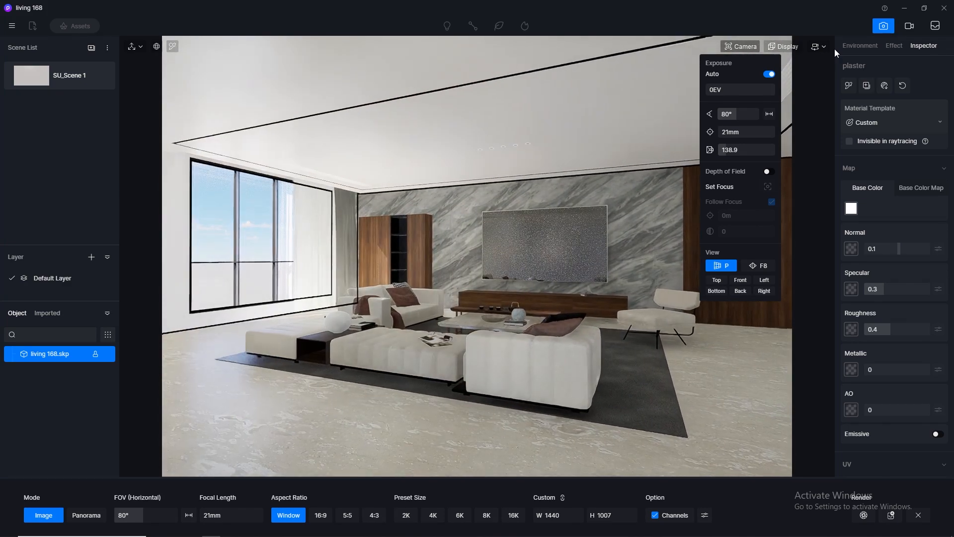
left_click(883, 26)
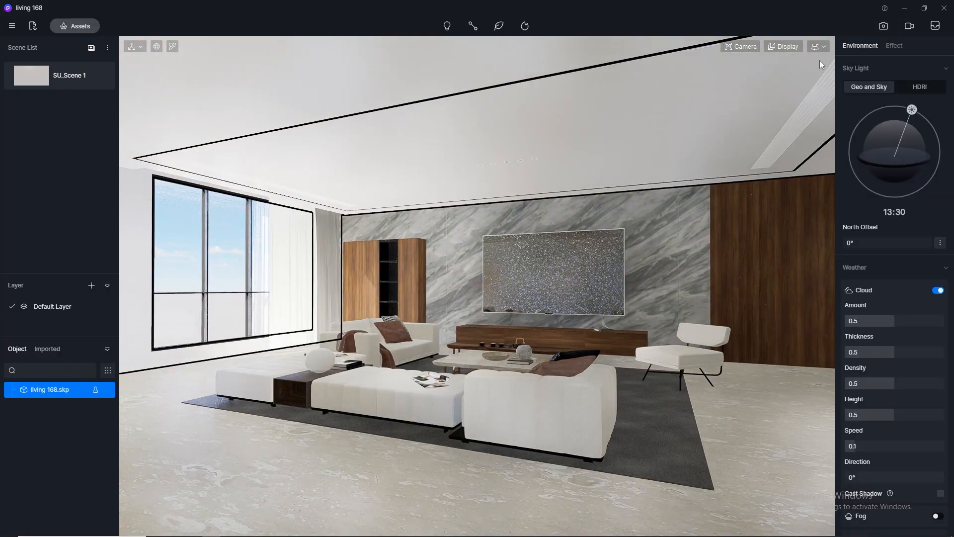
left_click(883, 25)
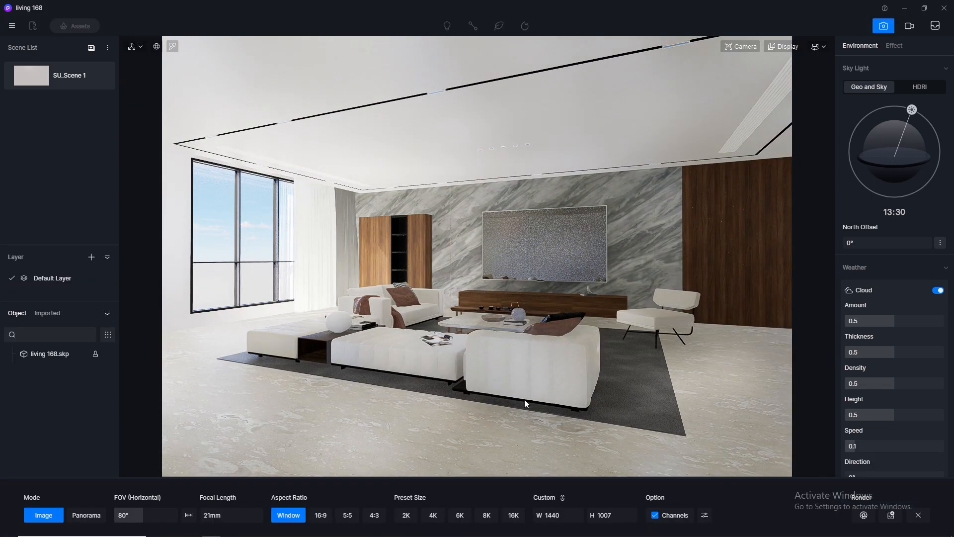
left_click(742, 47)
left_click(752, 265)
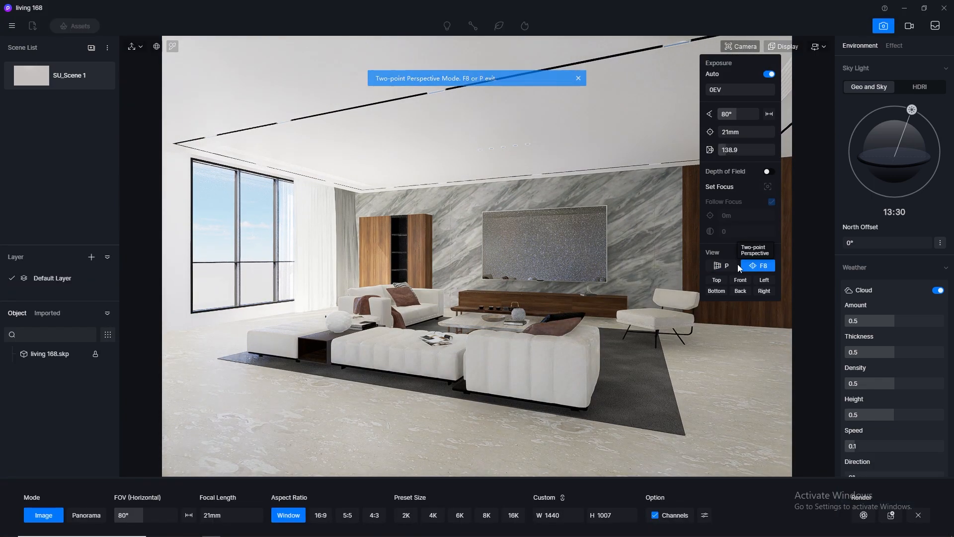
left_click(727, 267)
left_click(749, 264)
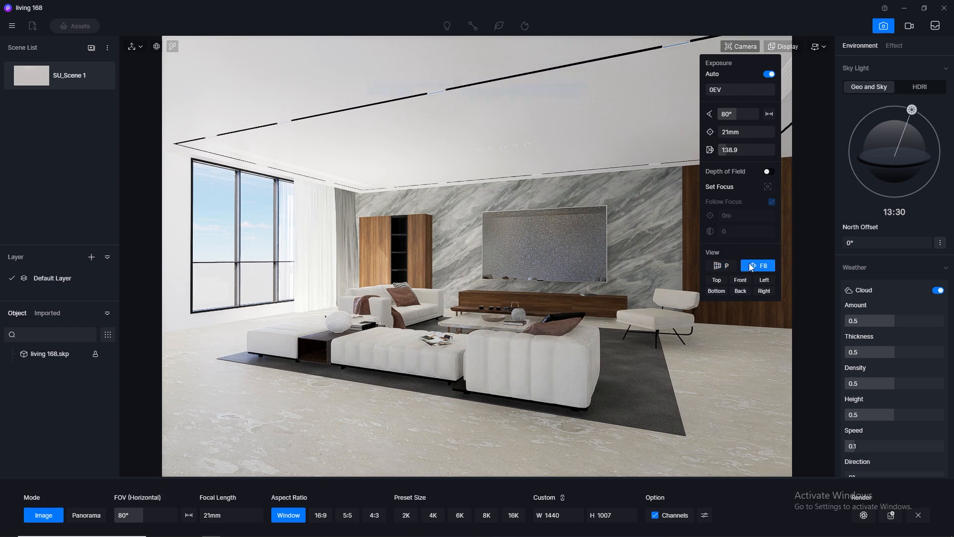
left_click(724, 263)
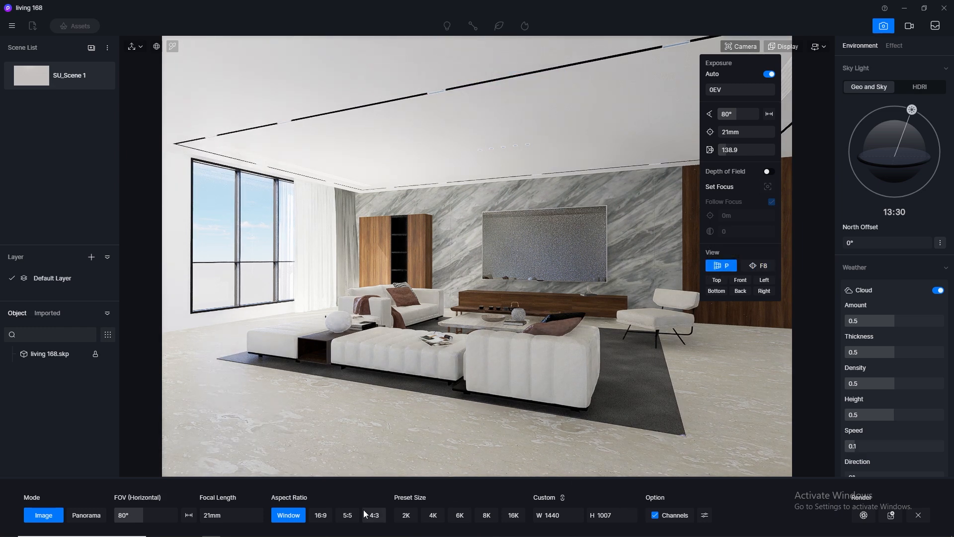
- Set the render output to the 2K preset size and lower the camera slightly
left_click(409, 517)
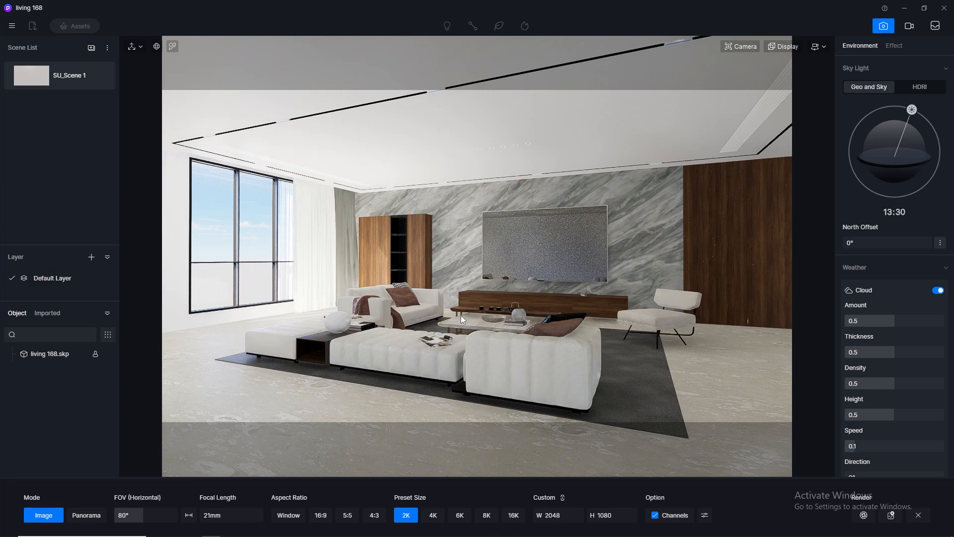
key("q")
key("e")
key("e")
key("e")
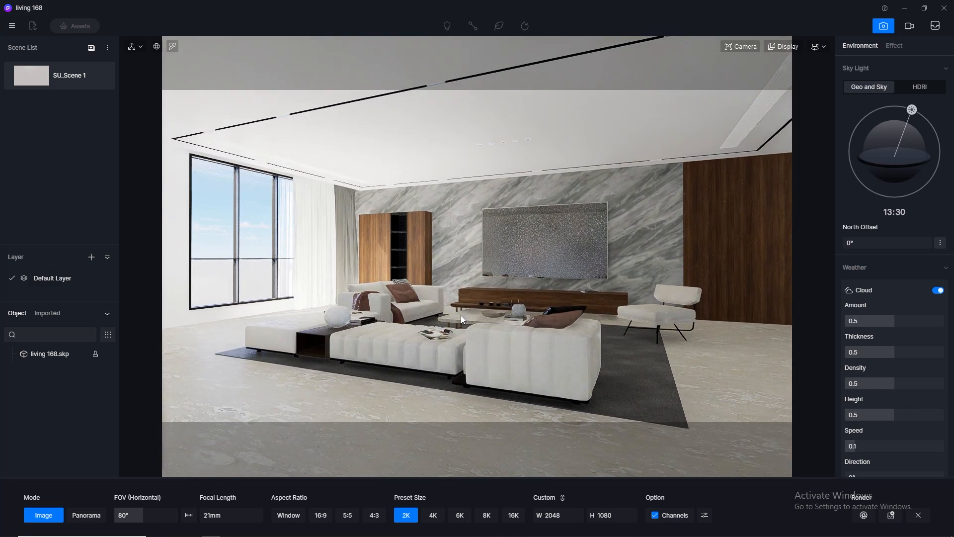
- Fine-tune the camera's distance from the seating area, update SU_Scene 1 with this view, and leave image mode
key("w")
key("w")
key("s")
key("w")
key("s")
left_click(101, 75)
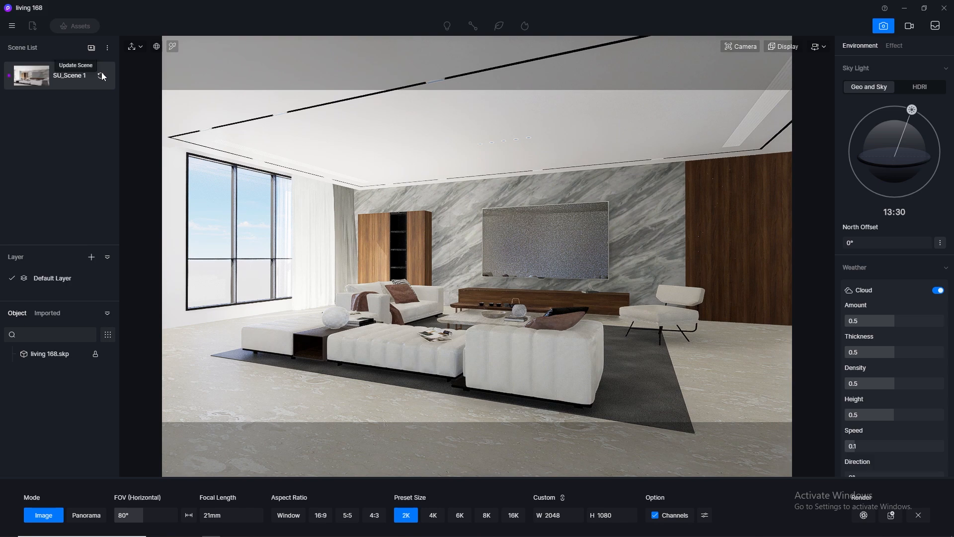
left_click(885, 26)
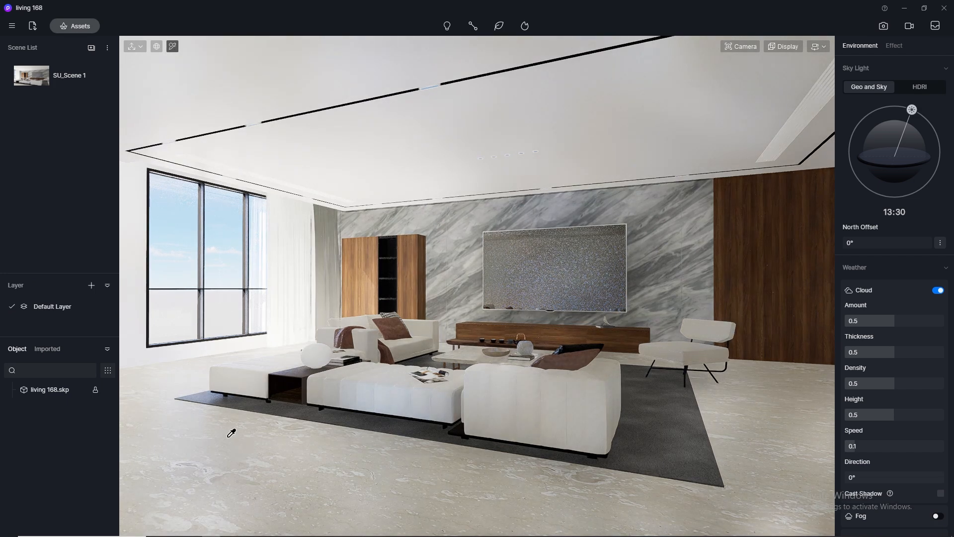
- Set the marble floor material's Normal to 0, Specular to 0.5 and Roughness to 0.1
left_click(320, 433)
left_click(911, 193)
left_click(881, 249)
type("0")
key("Return")
left_click(886, 289)
type("0.5")
key("Return")
left_click(892, 330)
type("0.1")
key("Return")
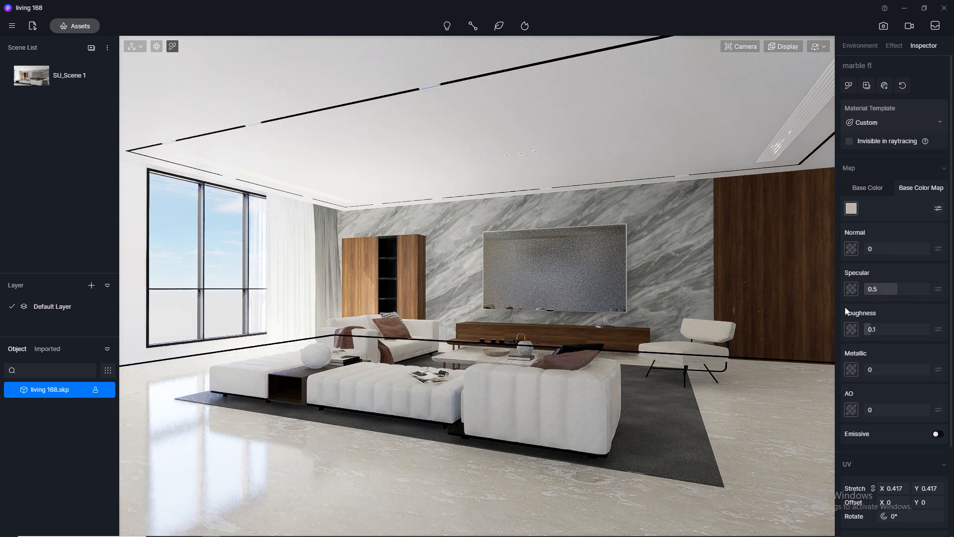
- Set the marble TV wall material's Normal to 0, Specular to 0.5 and Roughness to 0.1
left_click(660, 216)
left_click(880, 247)
type("0")
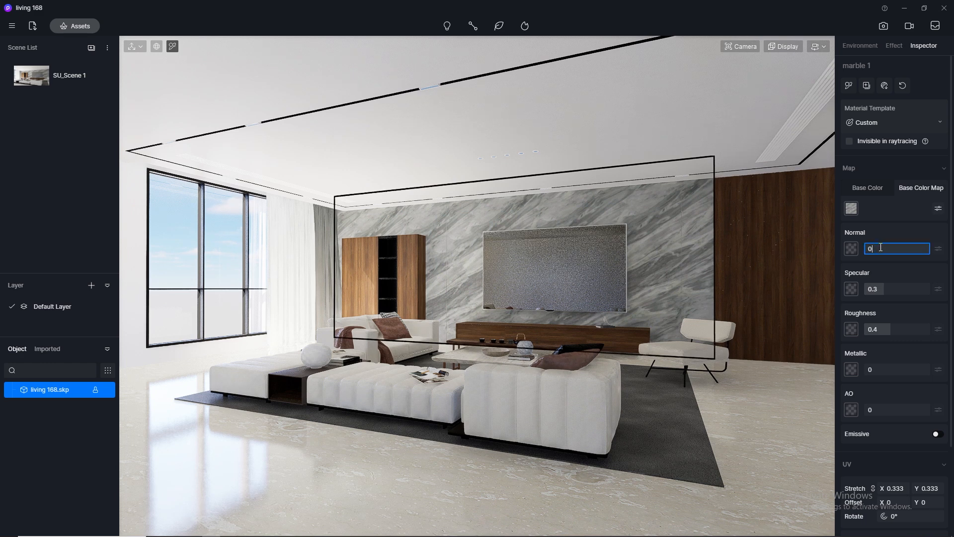
left_click(882, 292)
type("0.5")
key("Return")
left_click(893, 329)
type("0.1")
key("Return")
- Copy the wood veneer's base color map into its Normal map, and set Specular to 0.5 and Roughness to 0.3
left_click(828, 266)
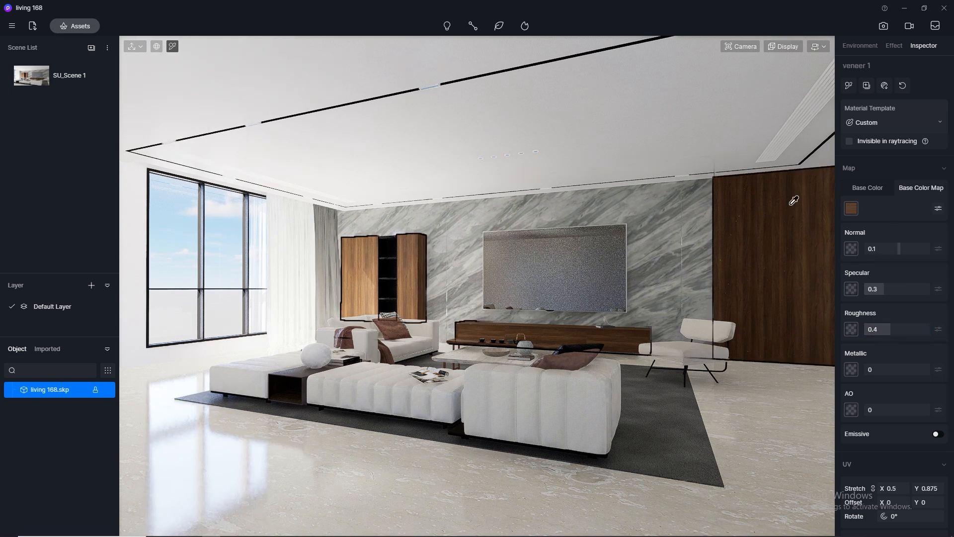
right_click(851, 210)
left_click(863, 280)
right_click(851, 248)
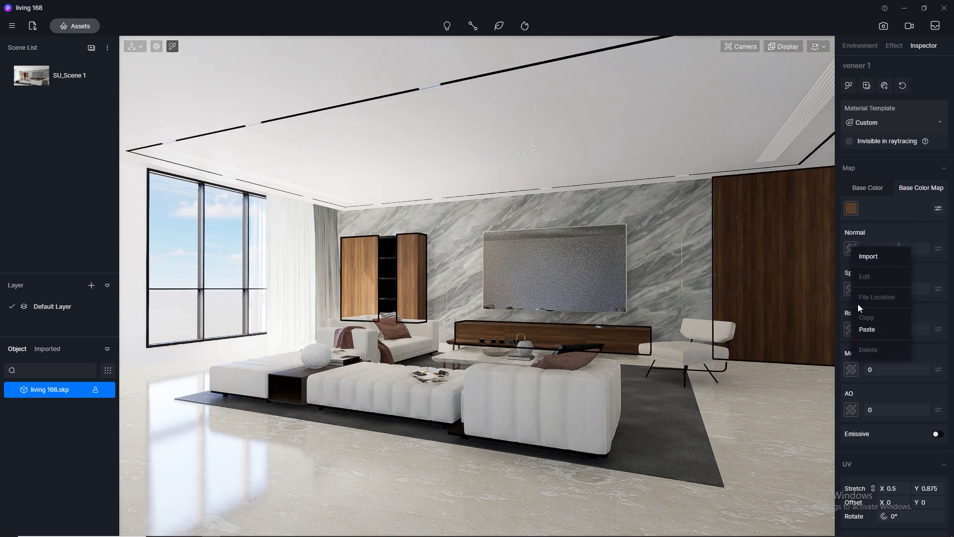
left_click(868, 330)
type("0.5")
key("Return")
left_click(883, 333)
type("0.3")
key("Return")
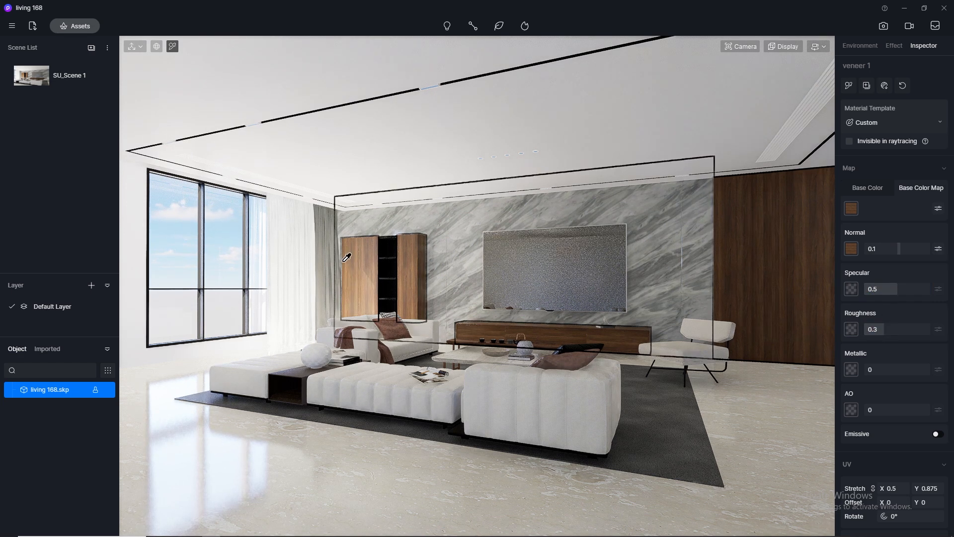
- Use the ceiling plaster's base color map as its Normal map and set Roughness to 0.8
left_click(411, 143)
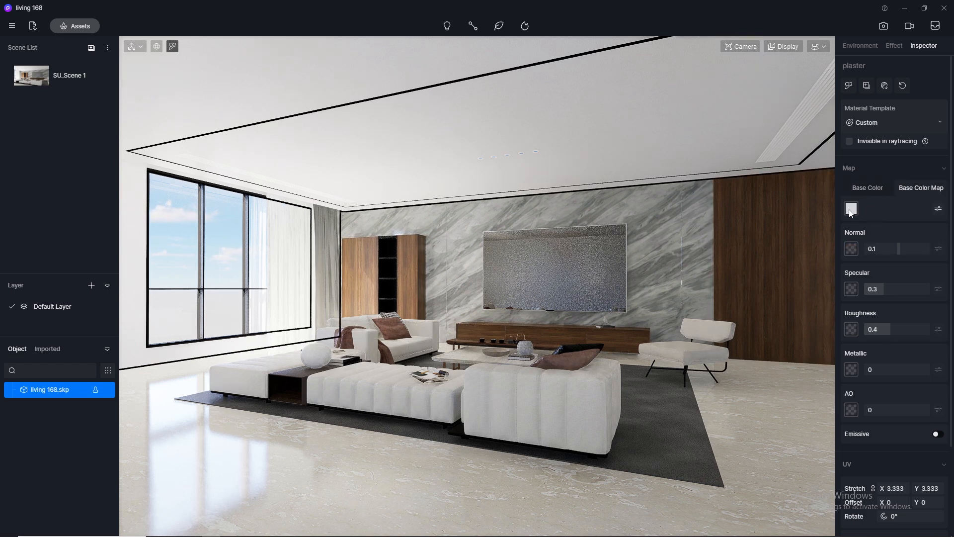
left_click(855, 251)
left_click(865, 309)
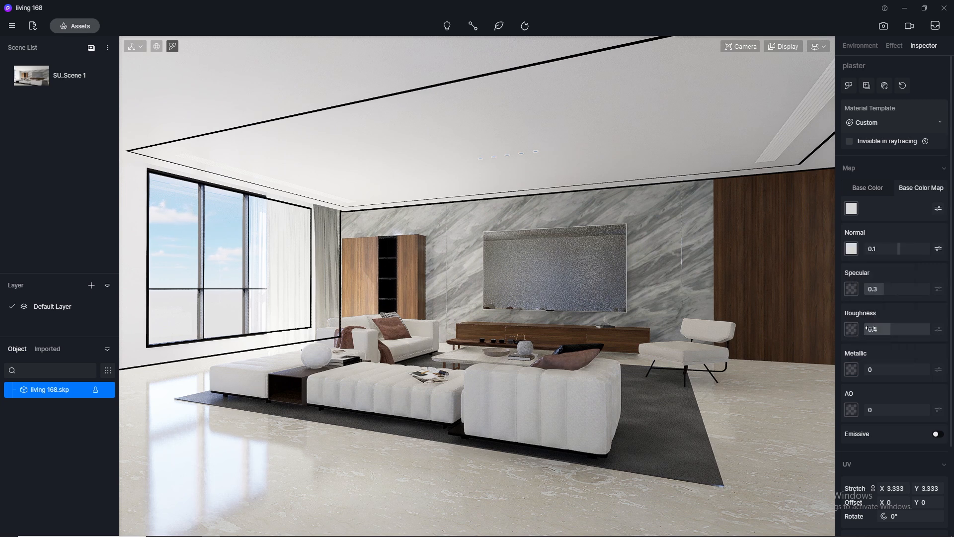
left_click(884, 330)
key("Return")
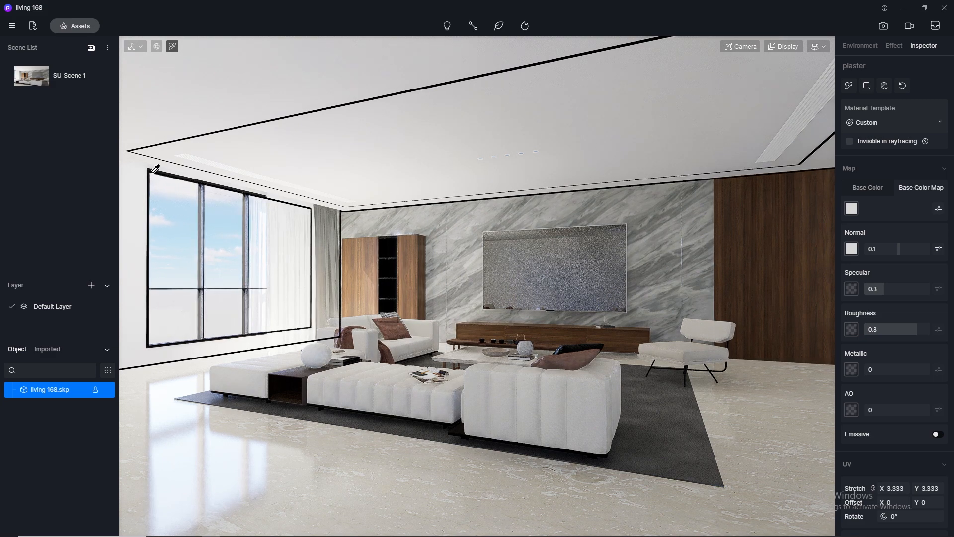
- Set the black window frame material's Specular to 0.5 and Roughness to 0.3
left_click(155, 171)
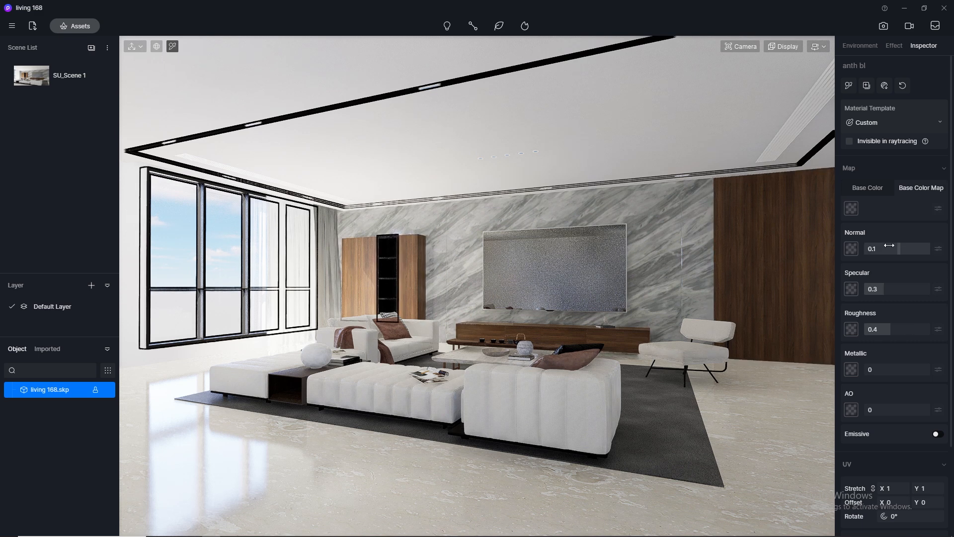
left_click(895, 289)
type("0.5")
key("Return")
key("Return")
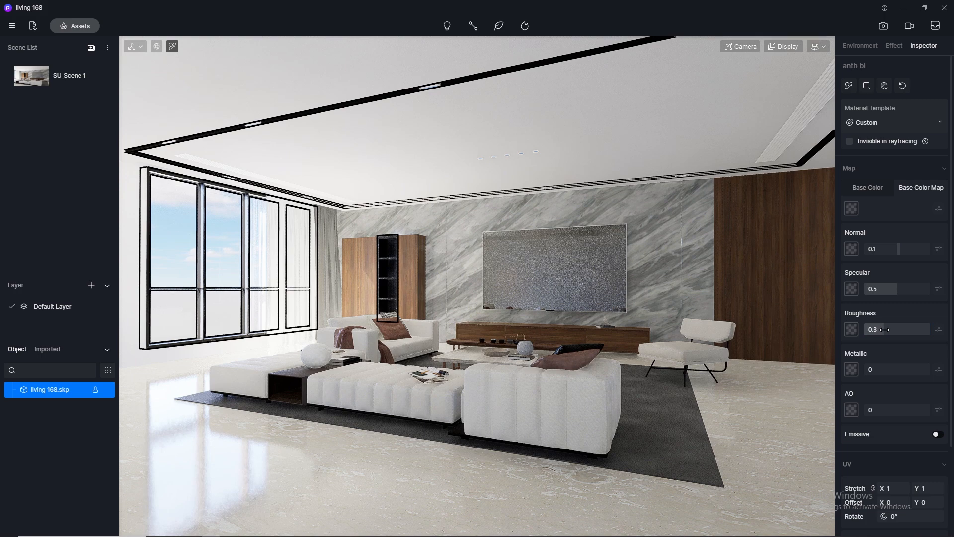
- Apply the Normal Glass material from the online Glass assets to the window panes
left_click(79, 26)
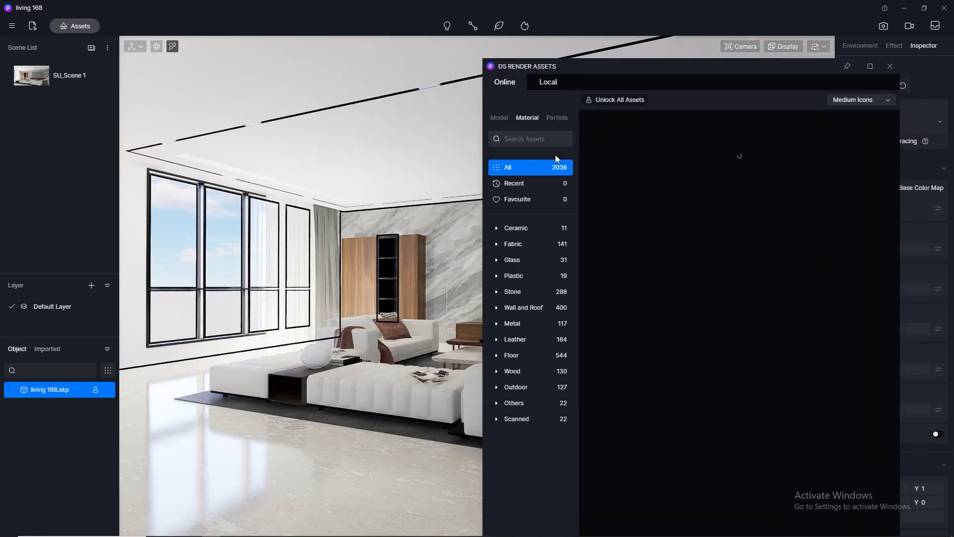
left_click(530, 259)
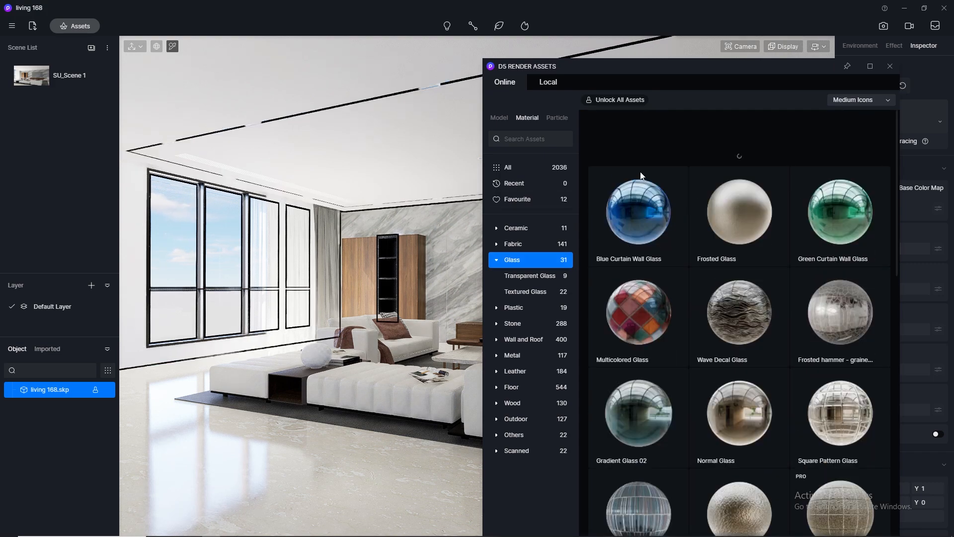
left_click(737, 356)
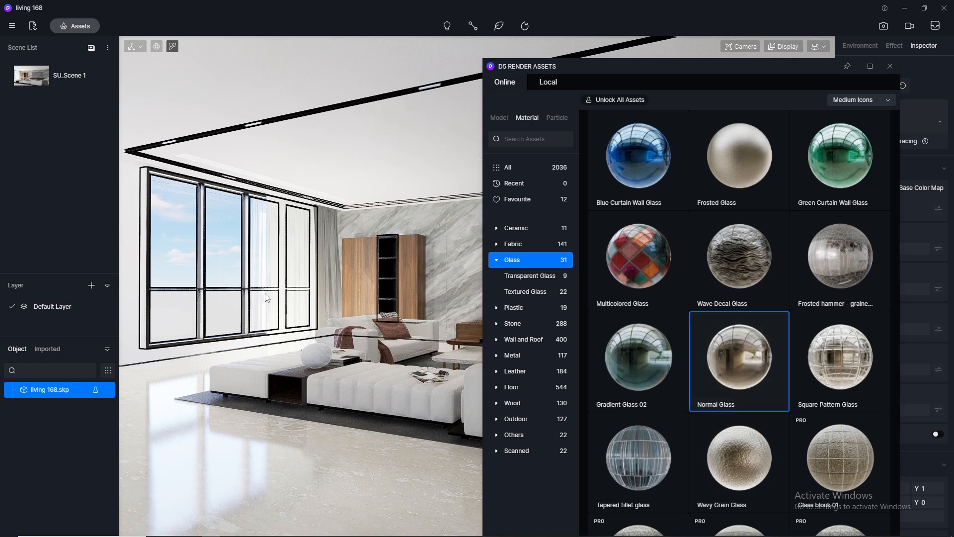
left_click(170, 236)
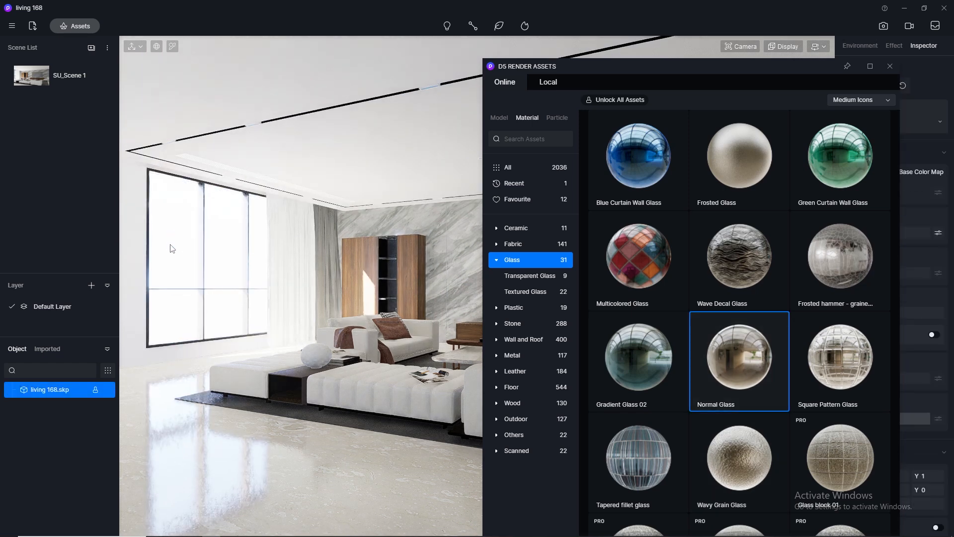
- Apply the favourite White Gauze Curtain3 material to the sheer window curtain
left_click(541, 204)
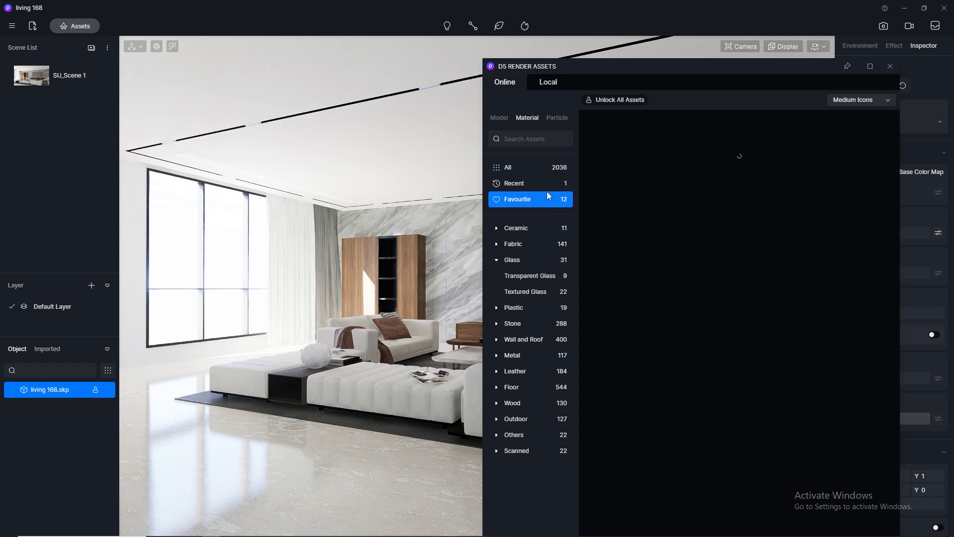
scroll(672, 431, "down", 1)
left_click_drag(671, 431, 287, 290)
scroll(759, 386, "down", 1)
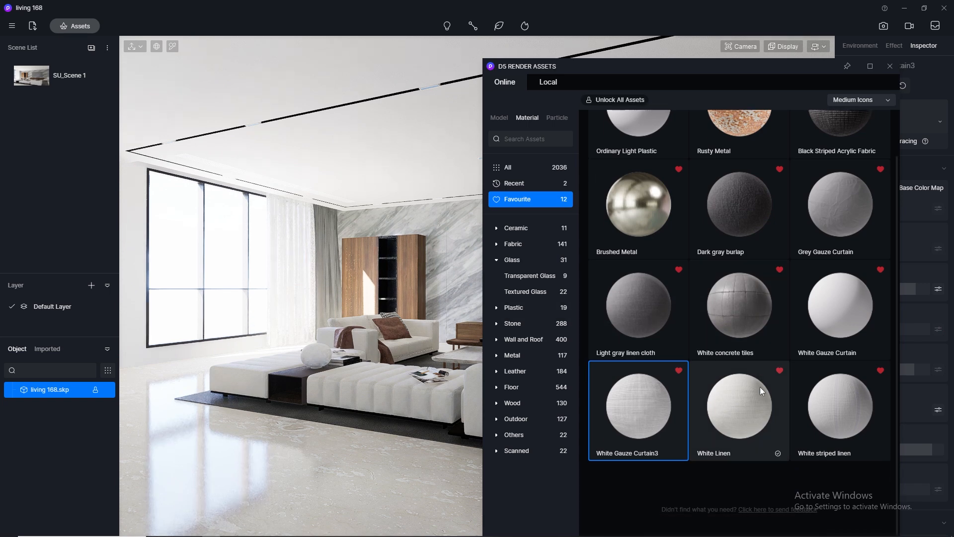
- Apply the favourite Grey Gauze Curtain material to the grey drape beside the marble wall and close the asset library
left_click_drag(623, 311, 368, 277)
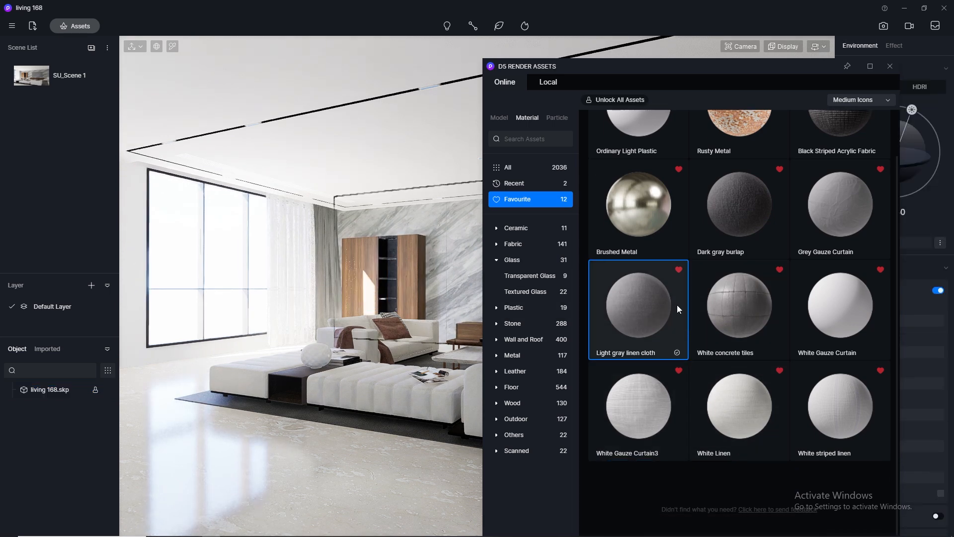
left_click_drag(851, 224, 330, 224)
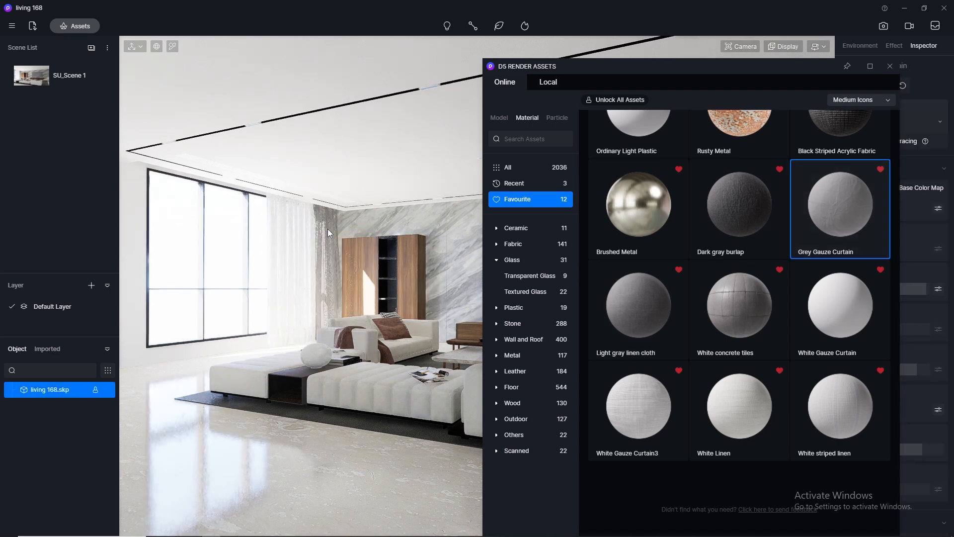
left_click(890, 66)
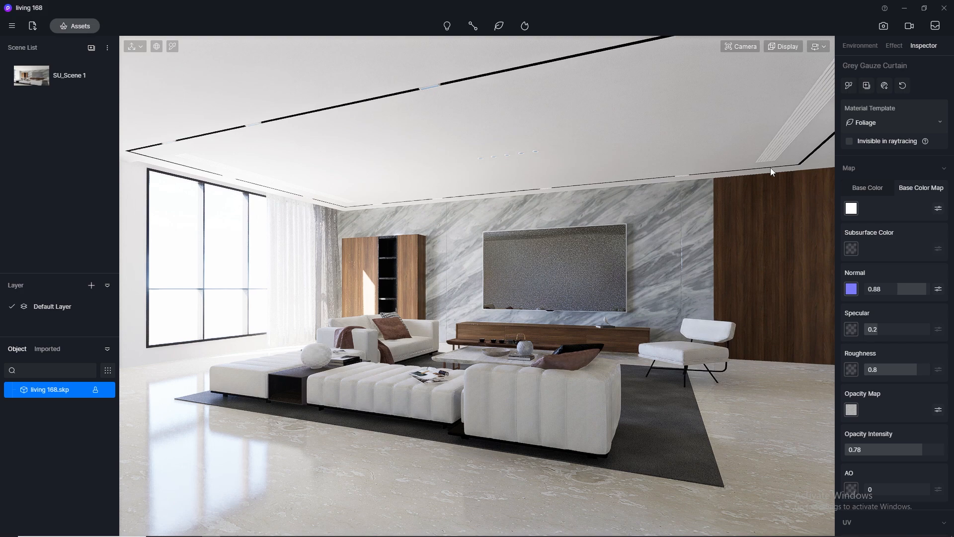
- Browse the favourite materials and the complete online material collection in the asset library
left_click(73, 25)
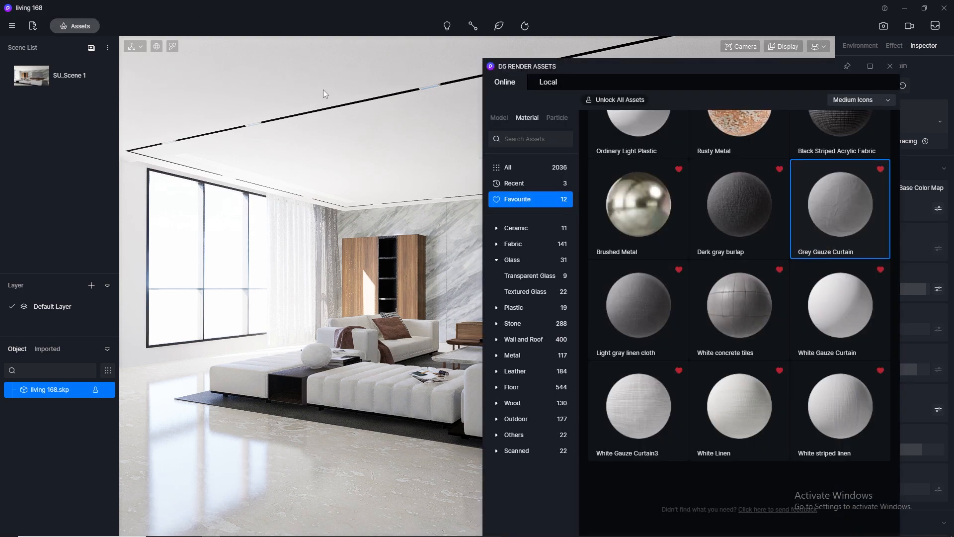
left_click_drag(628, 68, 418, 103)
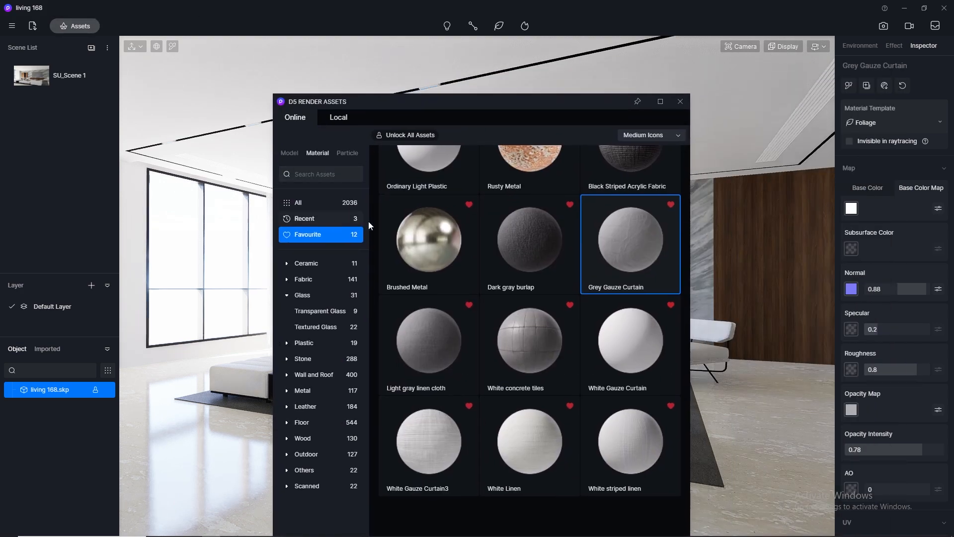
scroll(440, 241, "up", 1)
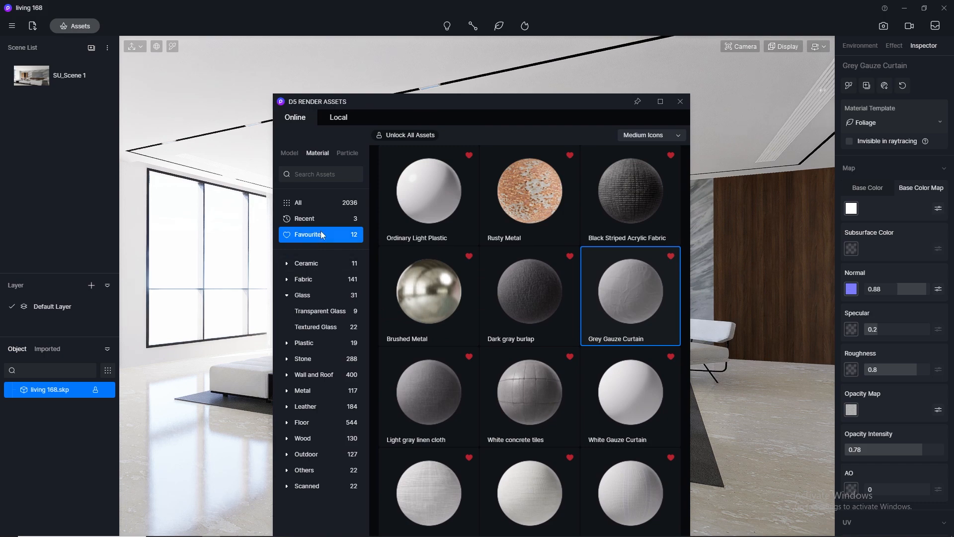
left_click(330, 204)
scroll(503, 302, "down", 3)
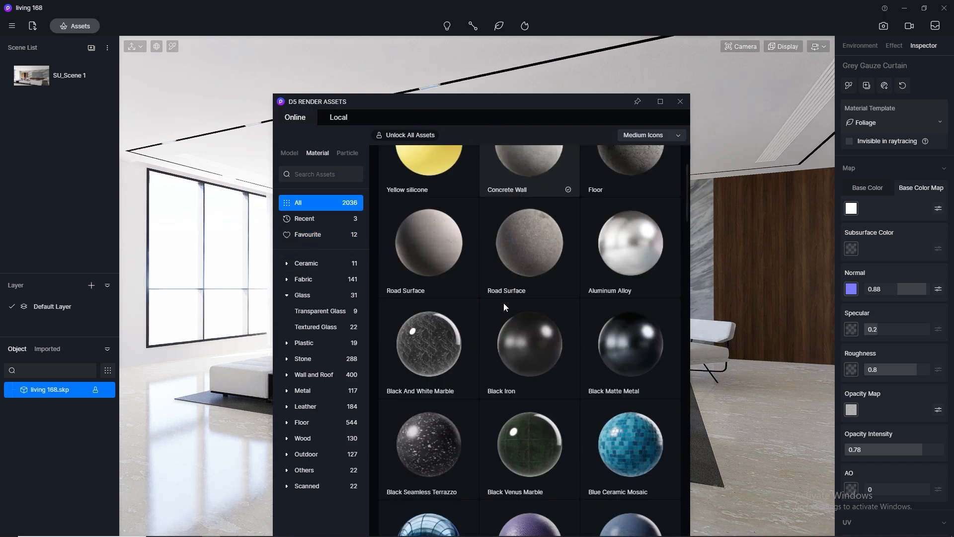
scroll(503, 303, "down", 3)
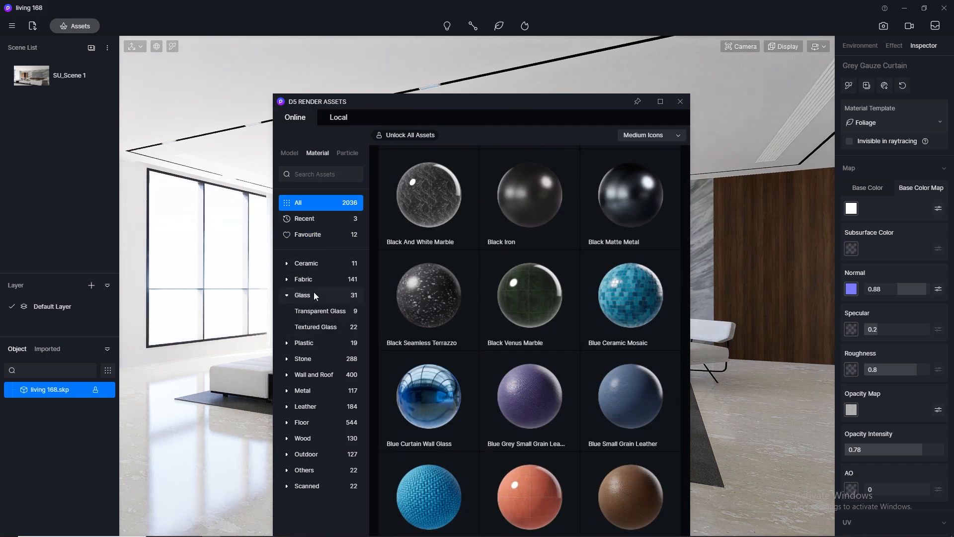
left_click(311, 236)
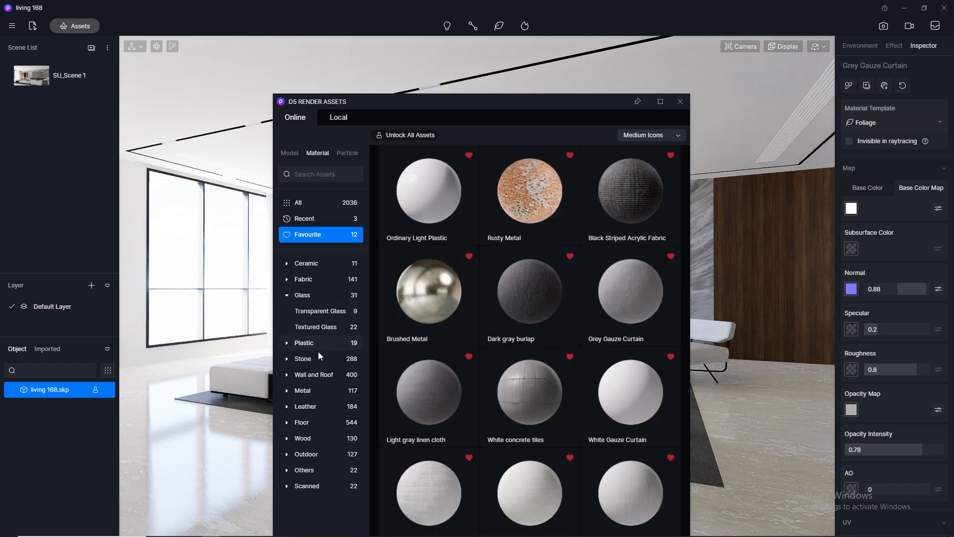
- Switch the navigation mode to Orbit and apply the Brushed Stainless Steel metal material to the TV frame
left_click(308, 390)
left_click_drag(551, 102, 338, 44)
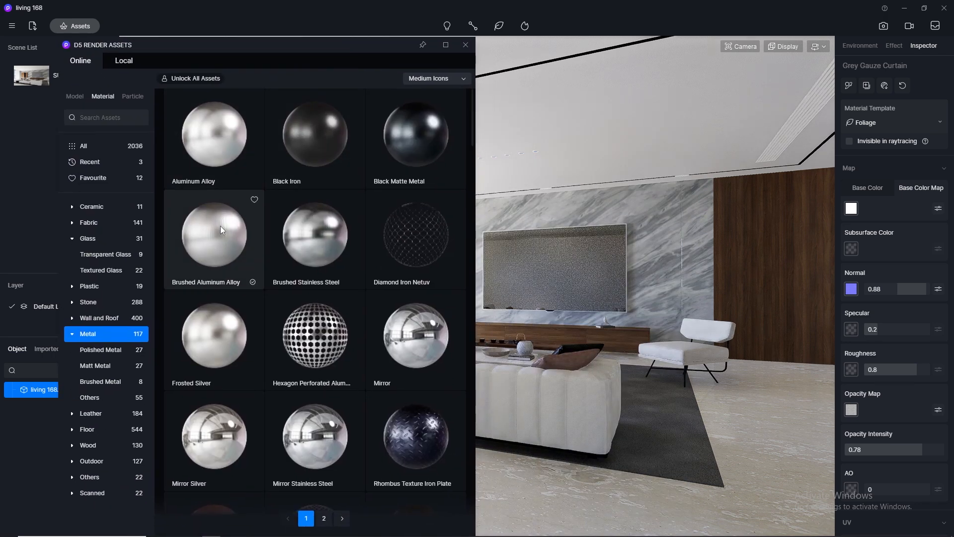
left_click(291, 235)
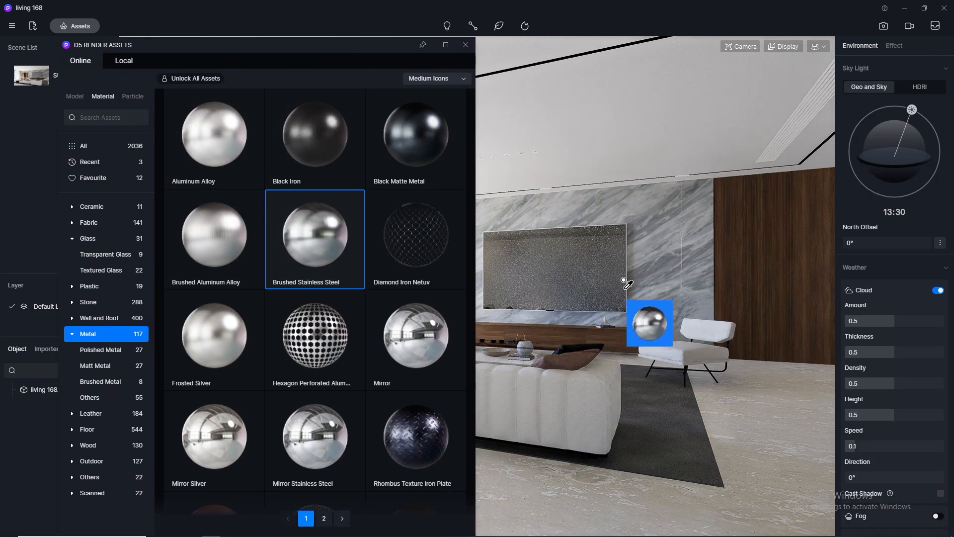
left_click(818, 47)
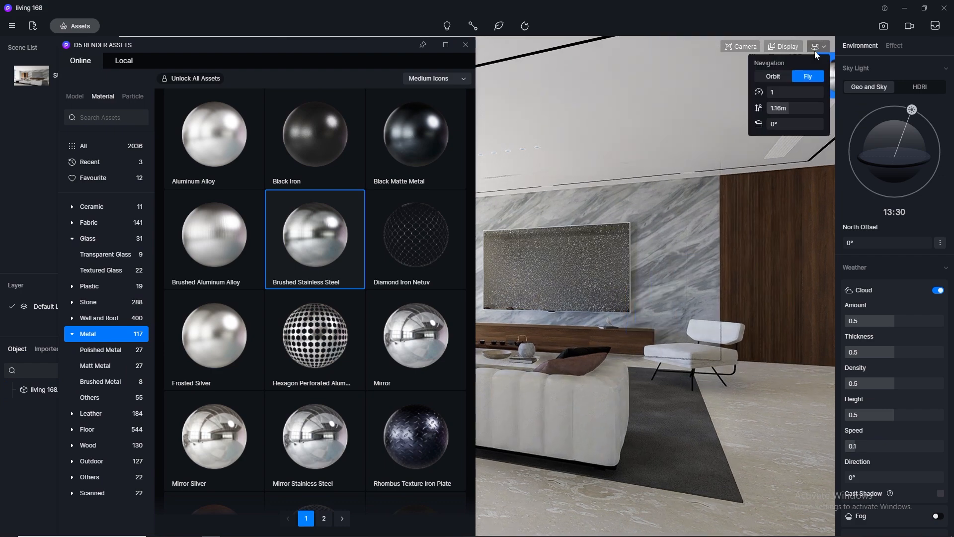
left_click(779, 77)
scroll(641, 263, "up", 5)
left_click(640, 257)
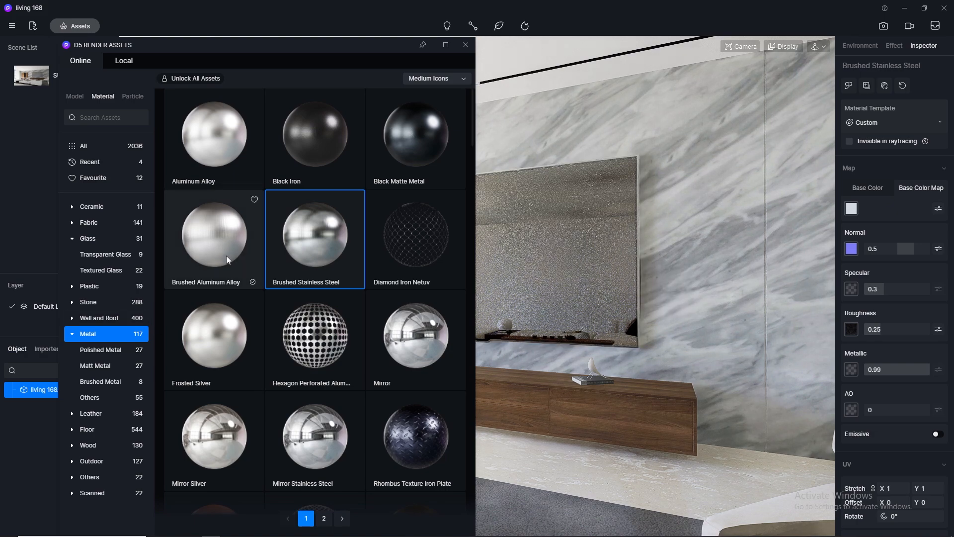
- Apply the favourite Brushed Metal material to the bird figurine on the TV console and close the asset library
left_click(96, 177)
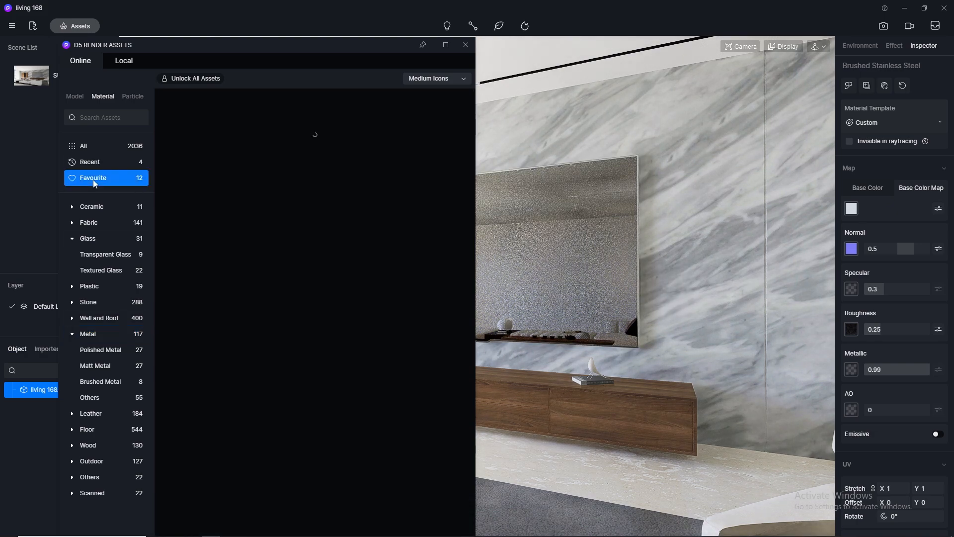
left_click(215, 245)
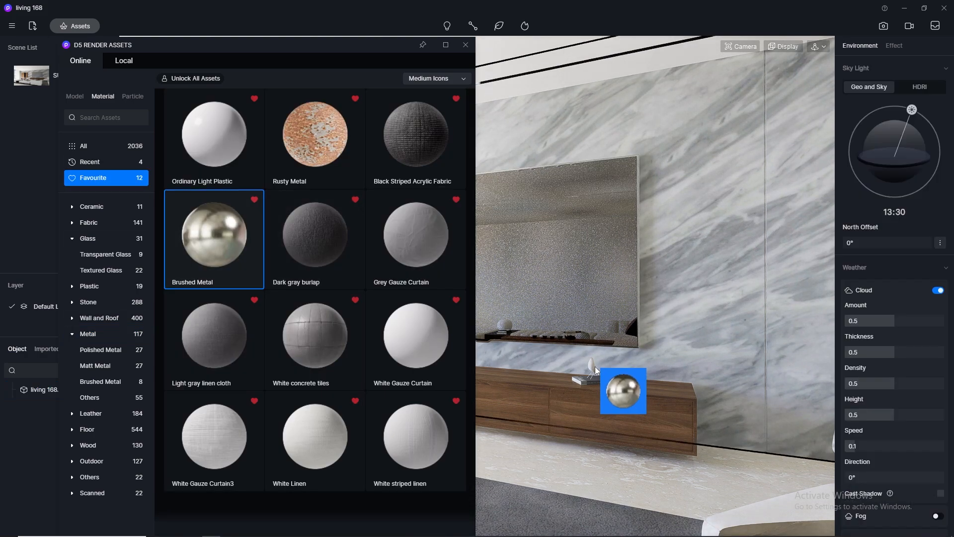
left_click(591, 362)
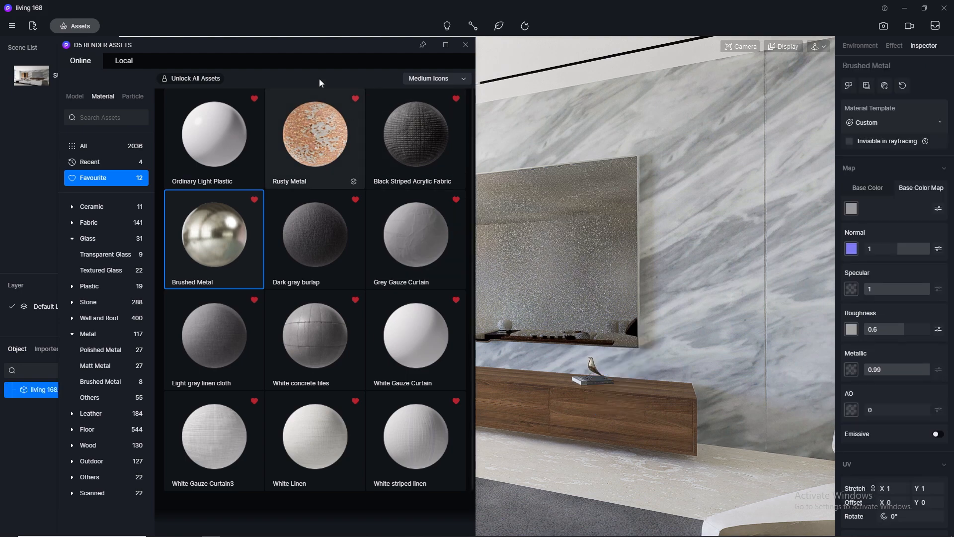
left_click(466, 45)
- Set the coffee table's stone top material to Specular 0.5 and Roughness 0.1
scroll(504, 267, "down", 3)
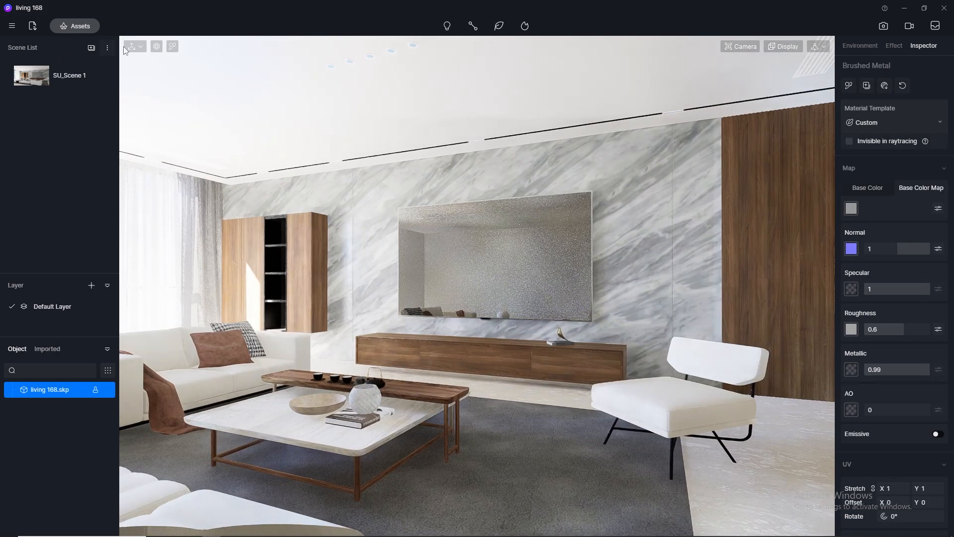
left_click(172, 47)
left_click(318, 427)
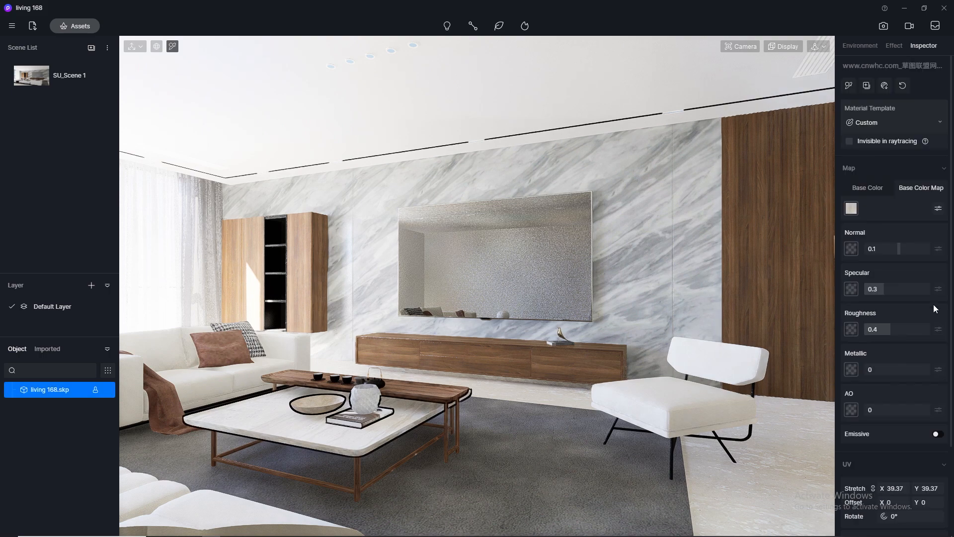
left_click(897, 289)
type("0.5")
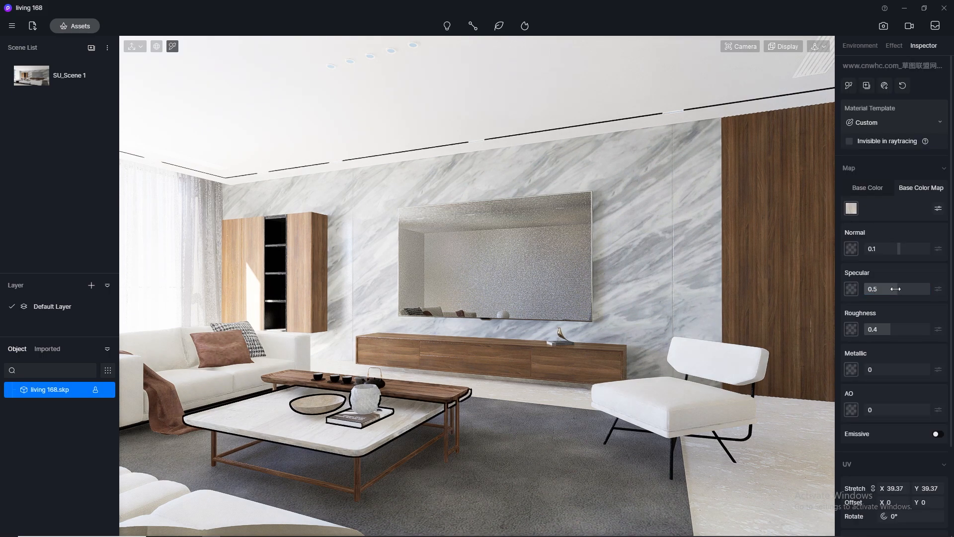
left_click(896, 328)
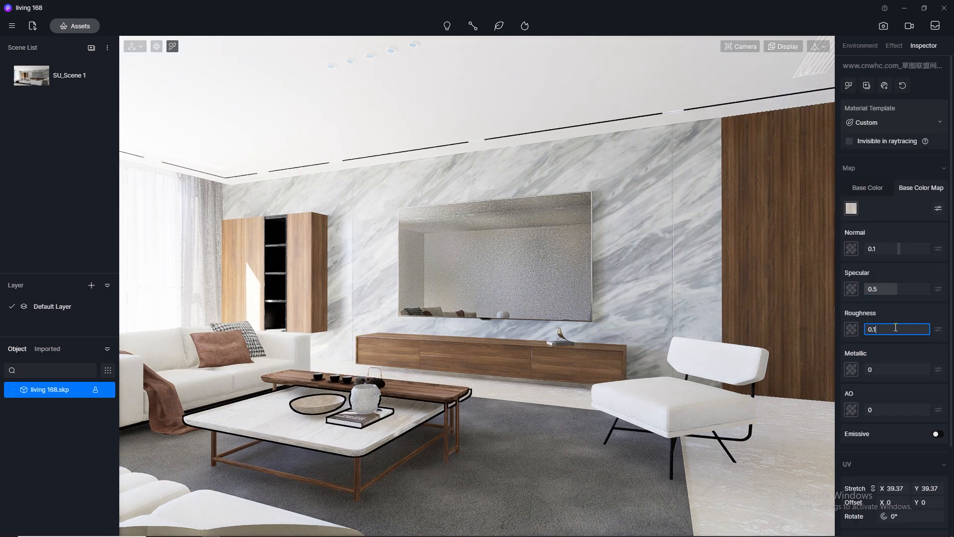
key("Return")
- Set the coffee table's brown wood material to Specular 0.5 and Roughness 0.3
left_click(458, 406)
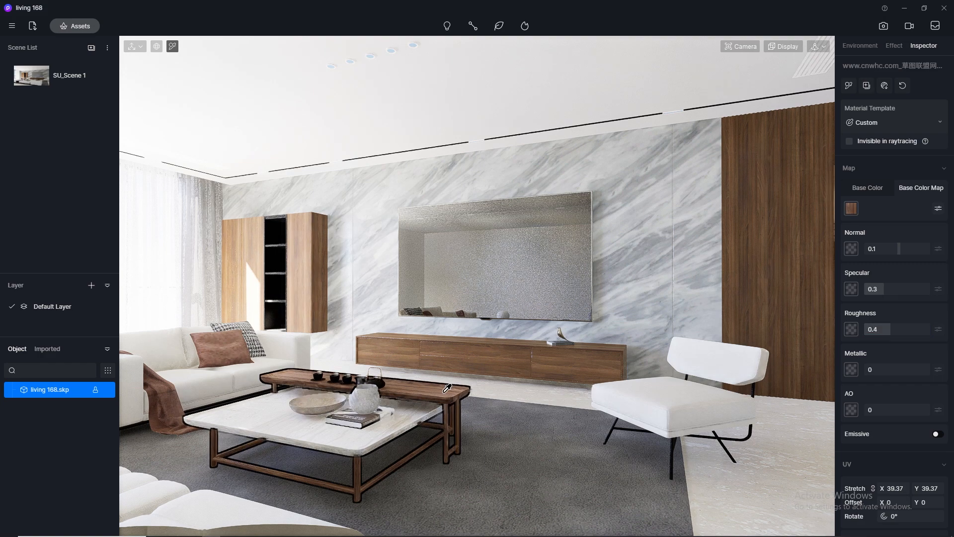
left_click(901, 293)
type("0.5")
key("Return")
left_click(896, 329)
type("0.3")
key("Return")
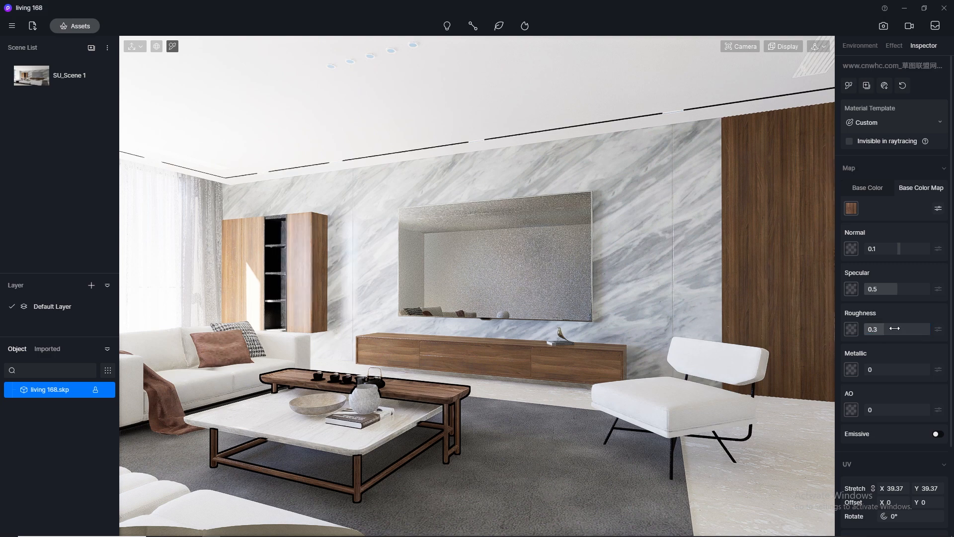
- Copy the coffee table wood's base color map into its Normal map and deselect the material
left_click(851, 208)
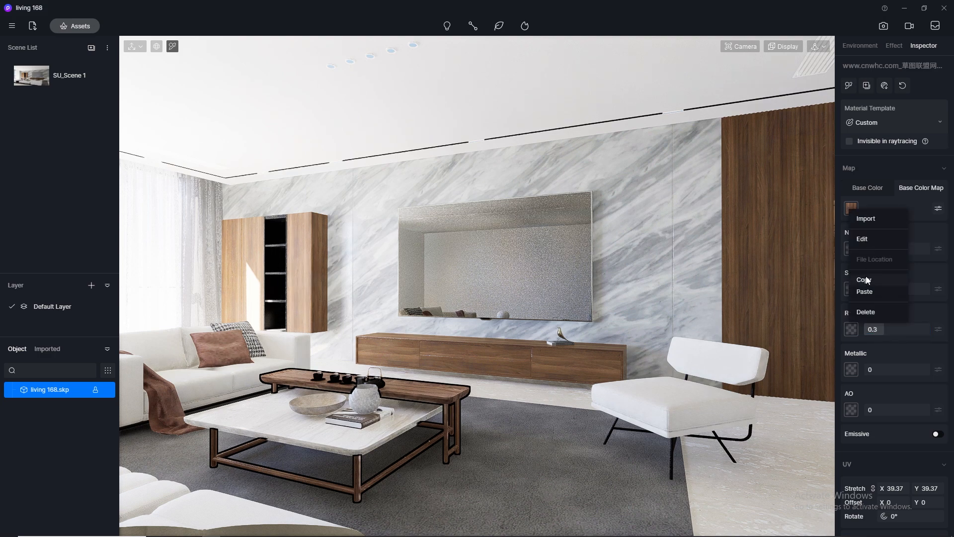
left_click(867, 279)
left_click(852, 248)
left_click(864, 331)
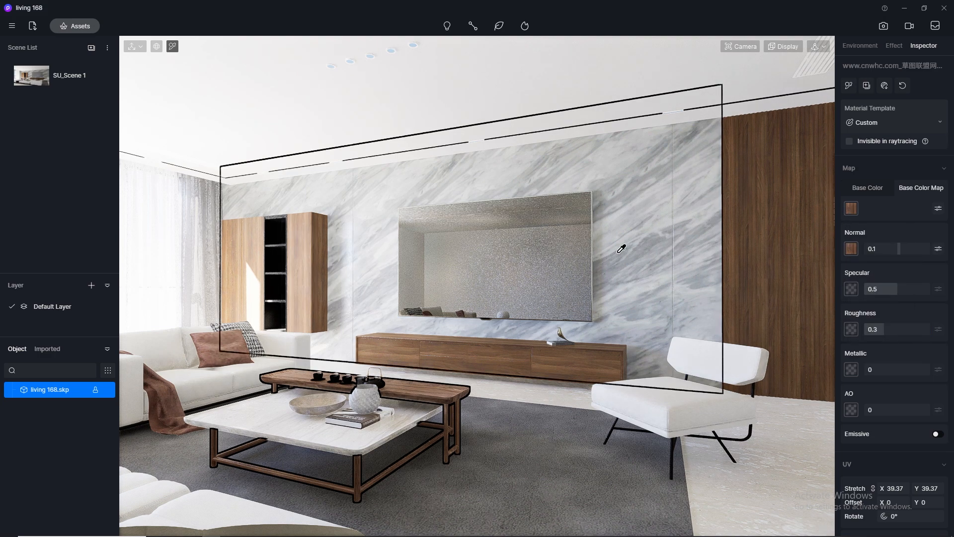
key("Escape")
- Set the TV screen glass material's Roughness to 0.1
left_click(172, 46)
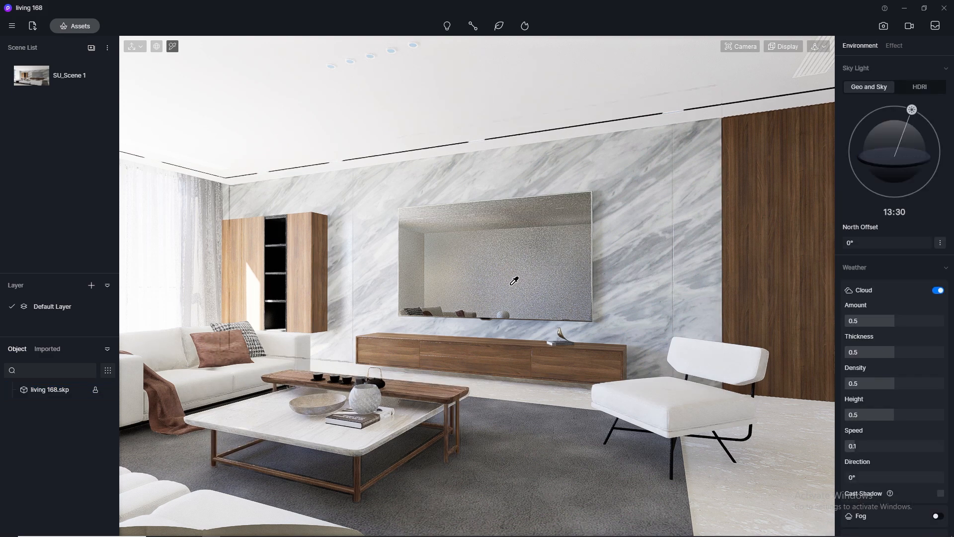
left_click(518, 260)
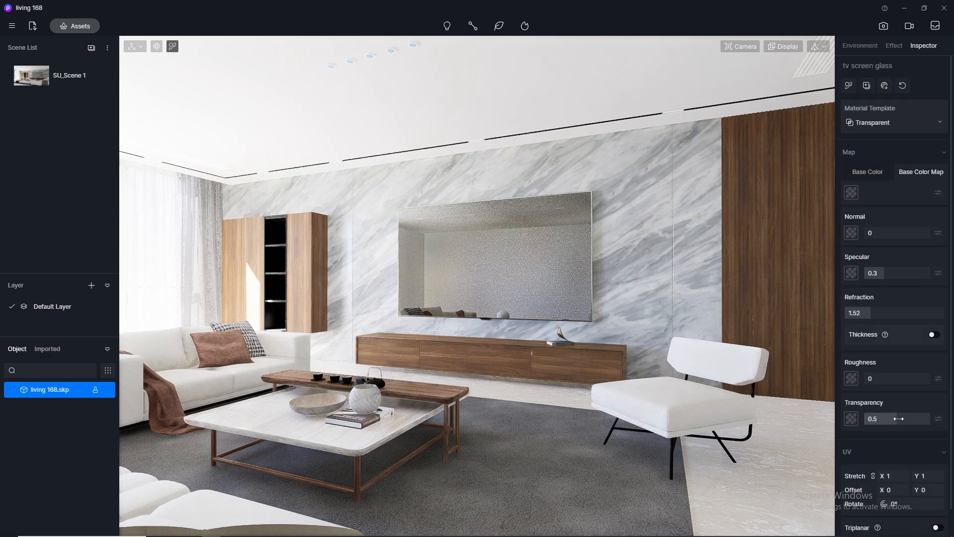
left_click(894, 377)
type("0.1")
key("Return")
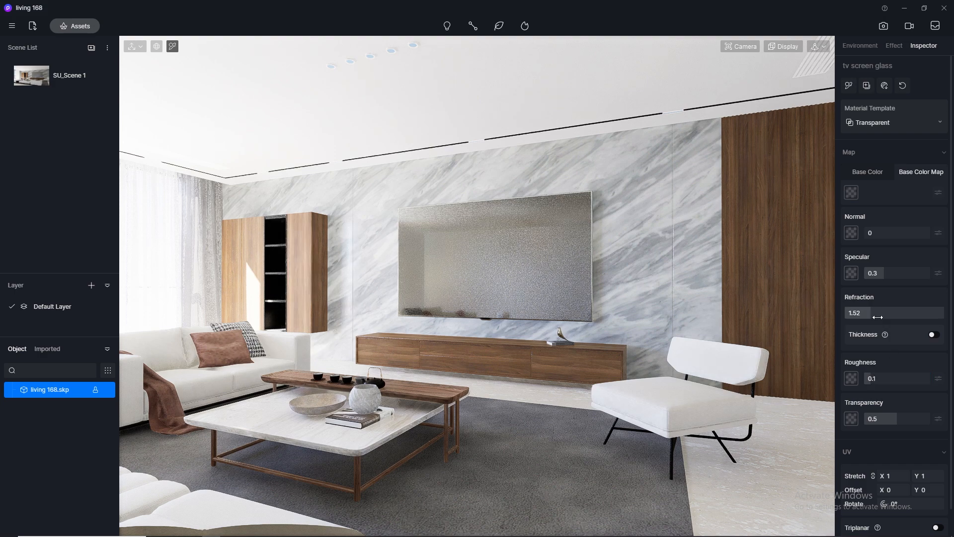
- Set the TV screen glass material's Specular to 0.1 and its Refraction to 1
left_click(888, 273)
type("0.1")
key("Return")
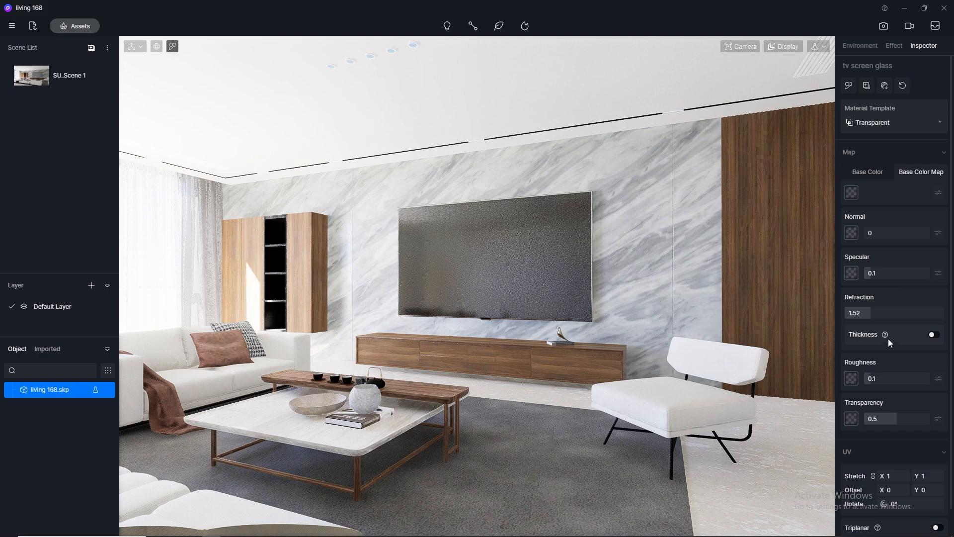
left_click(878, 313)
type("0.1")
key("Return")
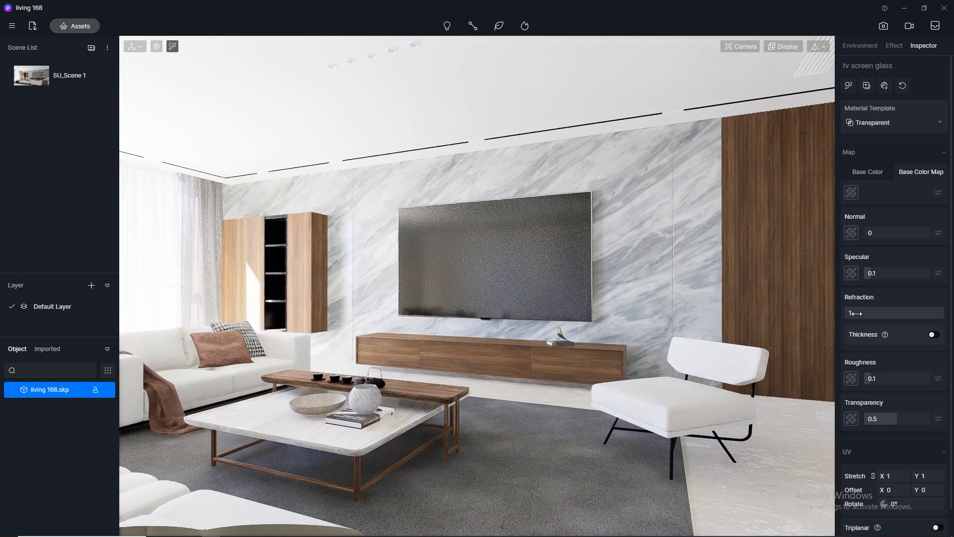
- Try a Roughness of 0.01 on the TV screen glass in the SU_Scene 1 view, and set it back to 0.1
left_click(26, 83)
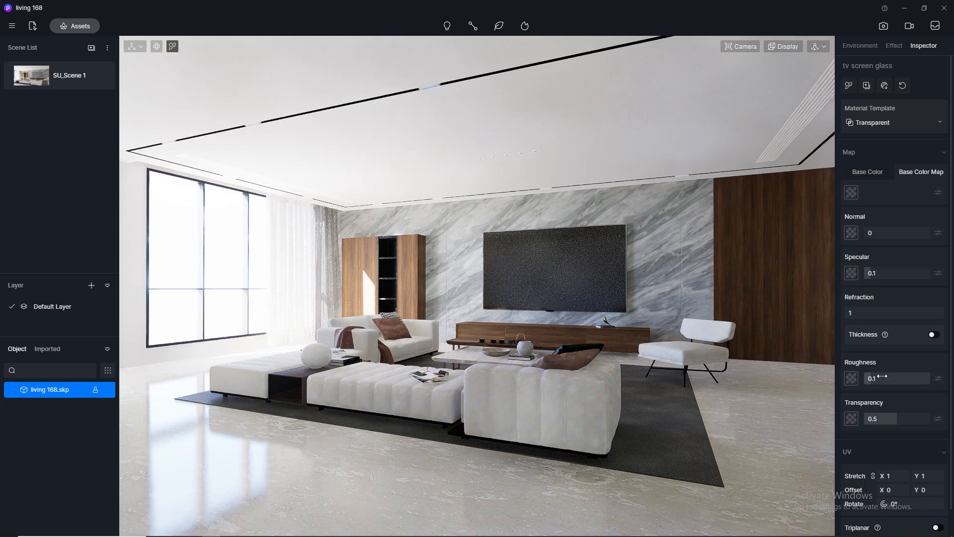
key("Return")
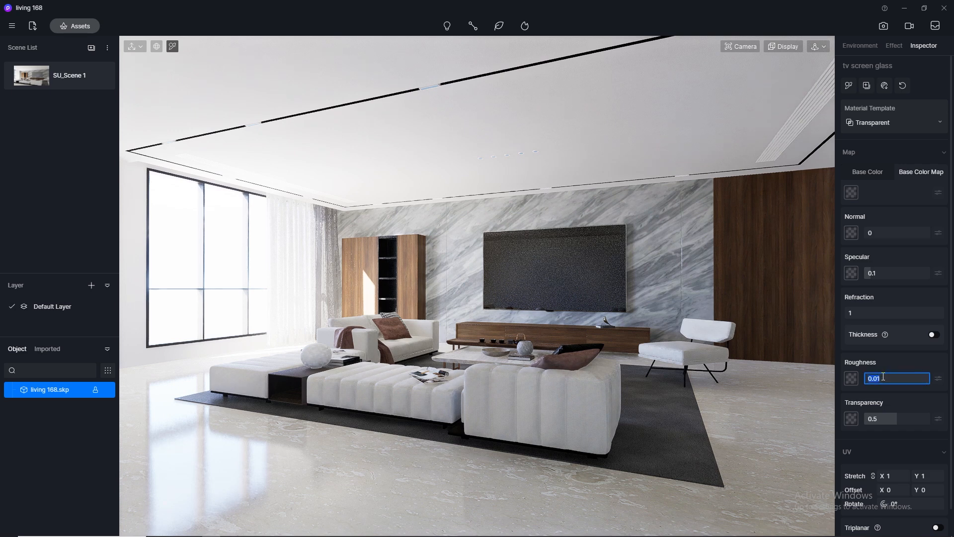
key("Return")
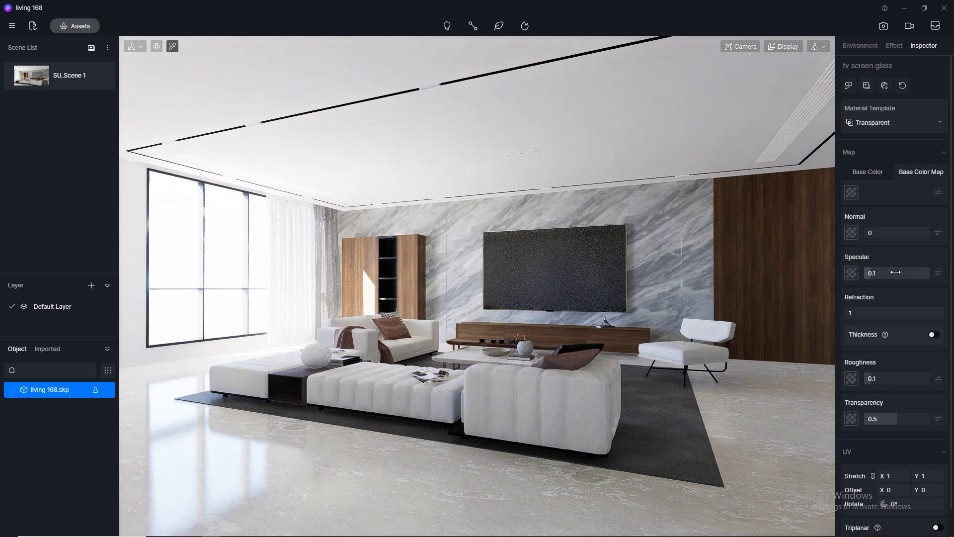
scroll(576, 278, "up", 5)
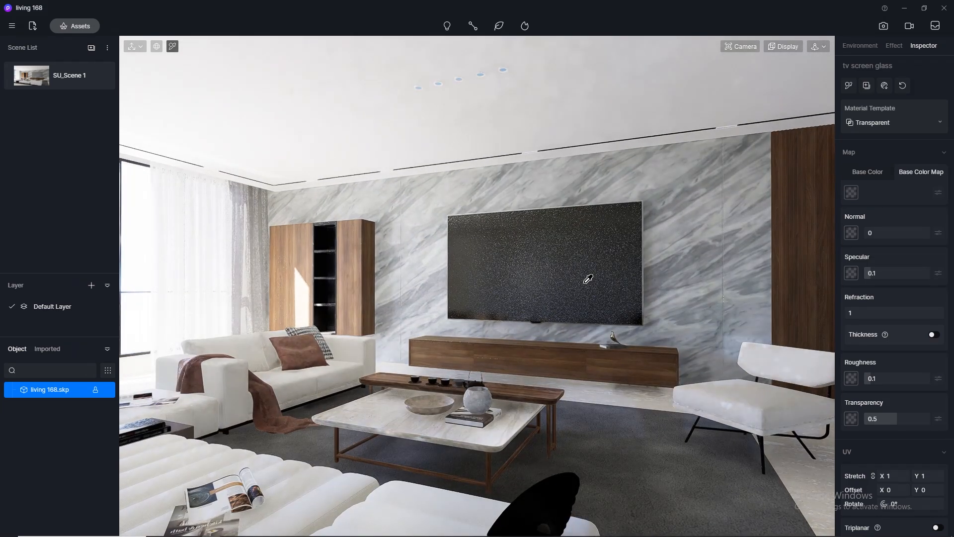
scroll(588, 279, "down", 5)
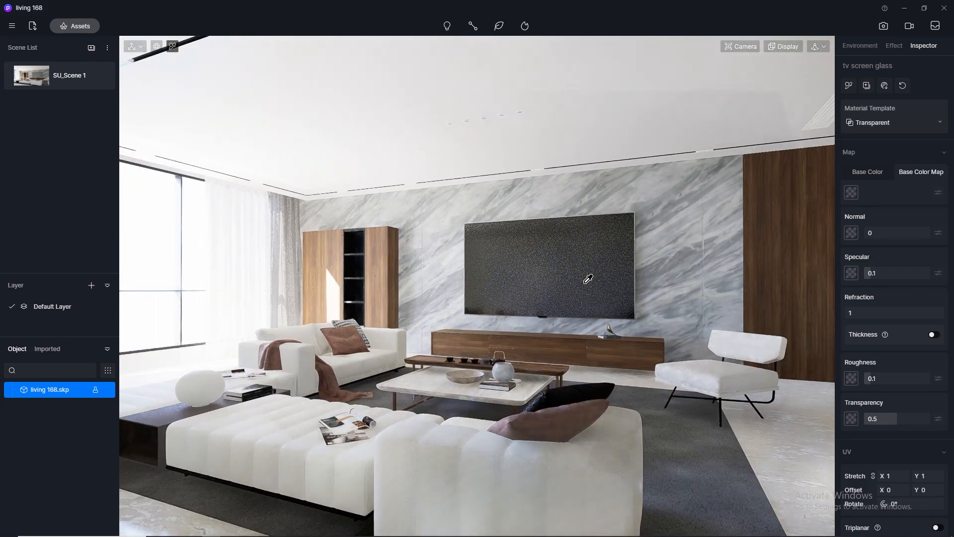
left_click(32, 79)
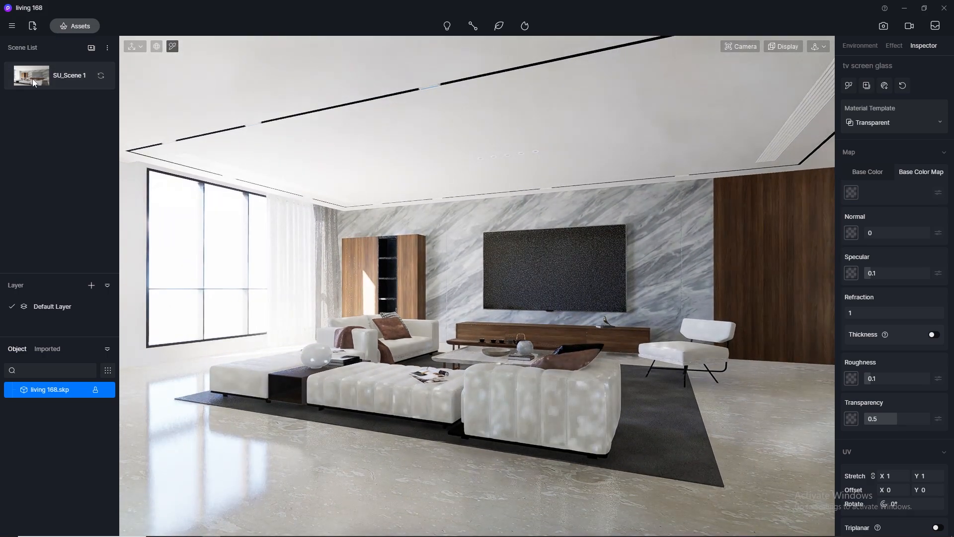
- Apply the White Linen library material to the white sofas and set its UV Stretch to 100
left_click(81, 28)
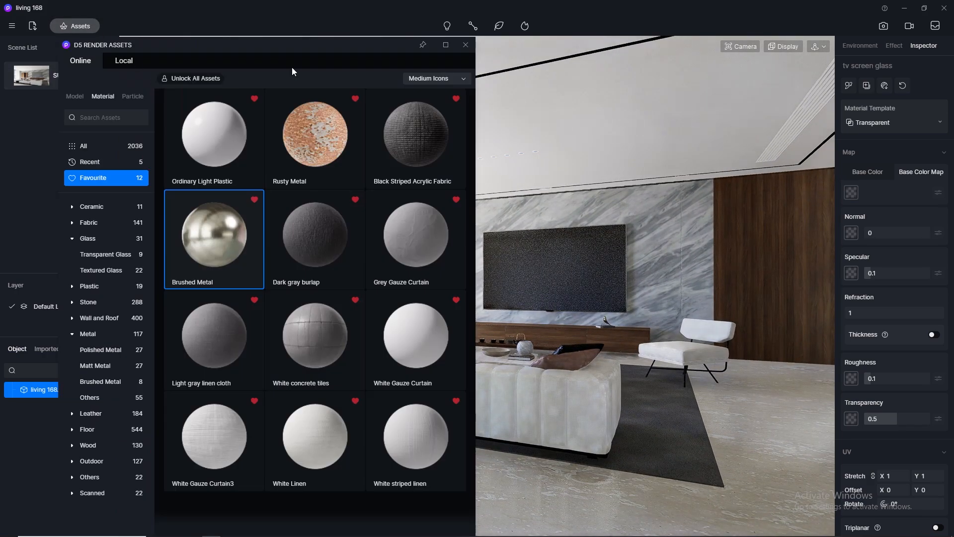
left_click_drag(138, 50, 530, 73)
left_click_drag(720, 483, 376, 384)
left_click(856, 72)
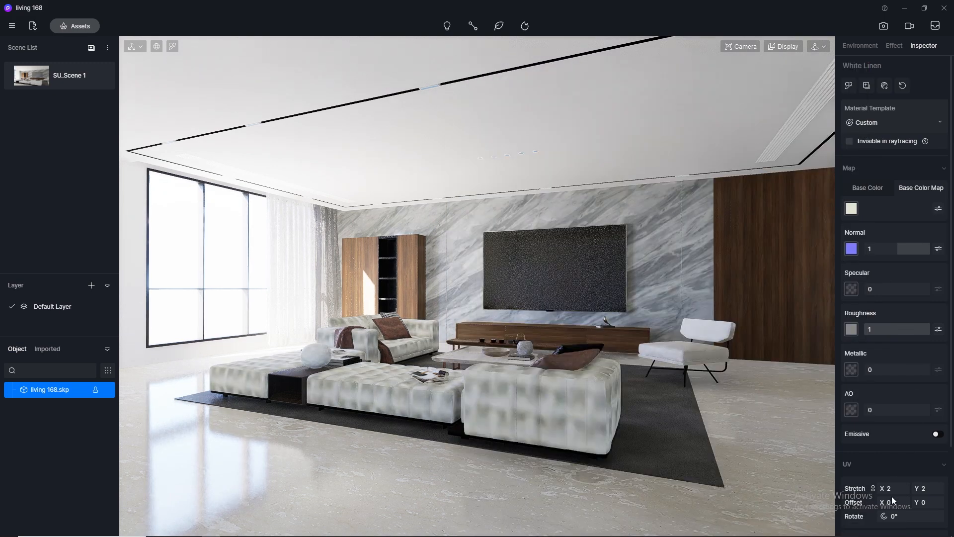
key("Return")
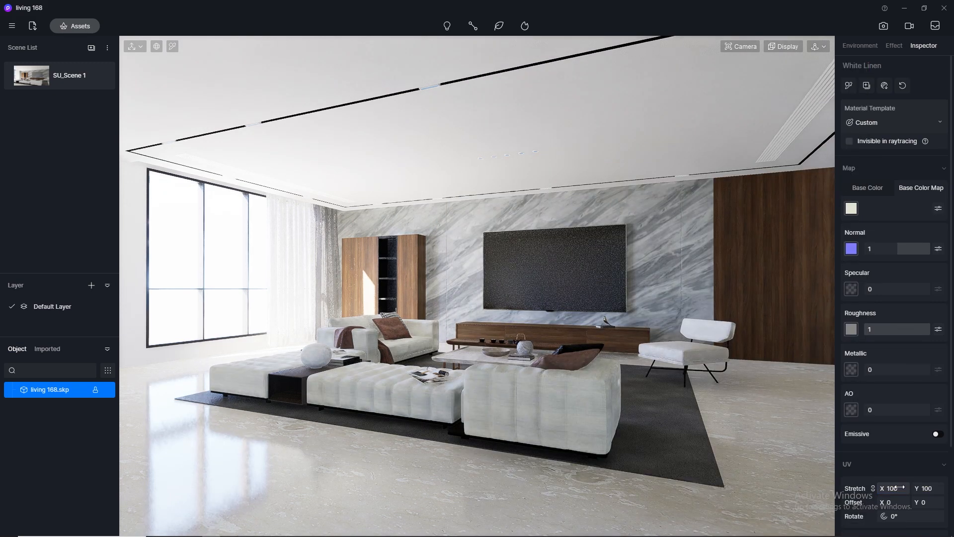
- Apply the Brown fabric adventure material from the Fabric library to the brown cushion on the front sofa
scroll(592, 426, "up", 5)
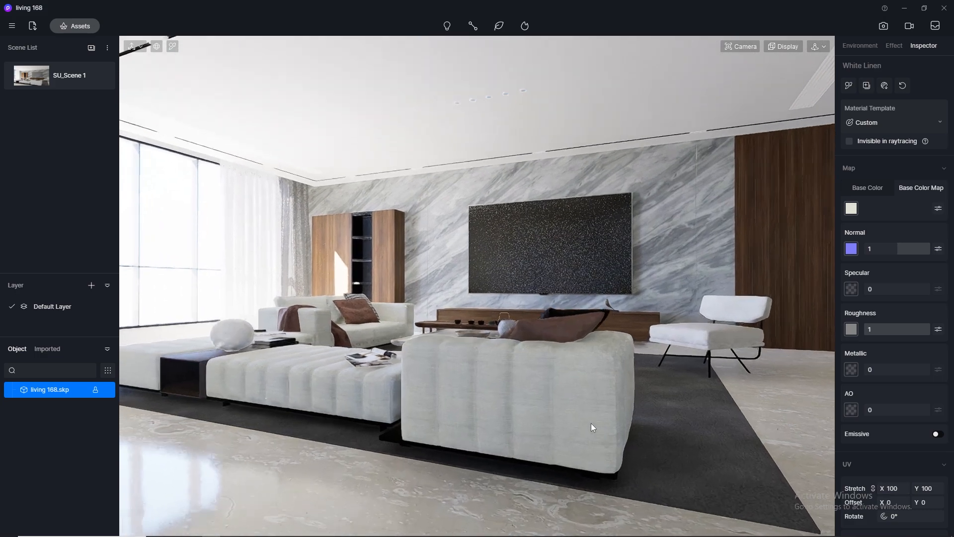
scroll(592, 423, "down", 5)
right_click_drag(431, 296, 430, 252)
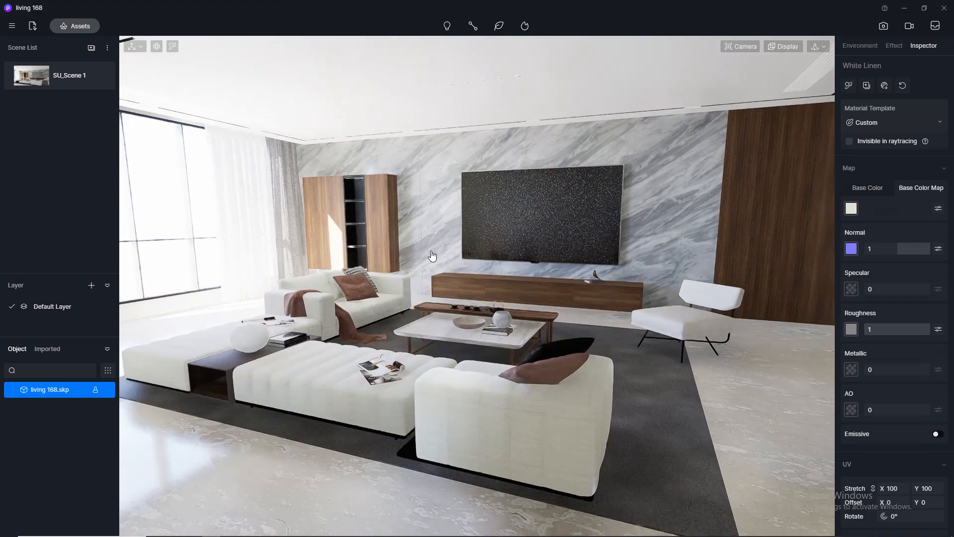
left_click(83, 29)
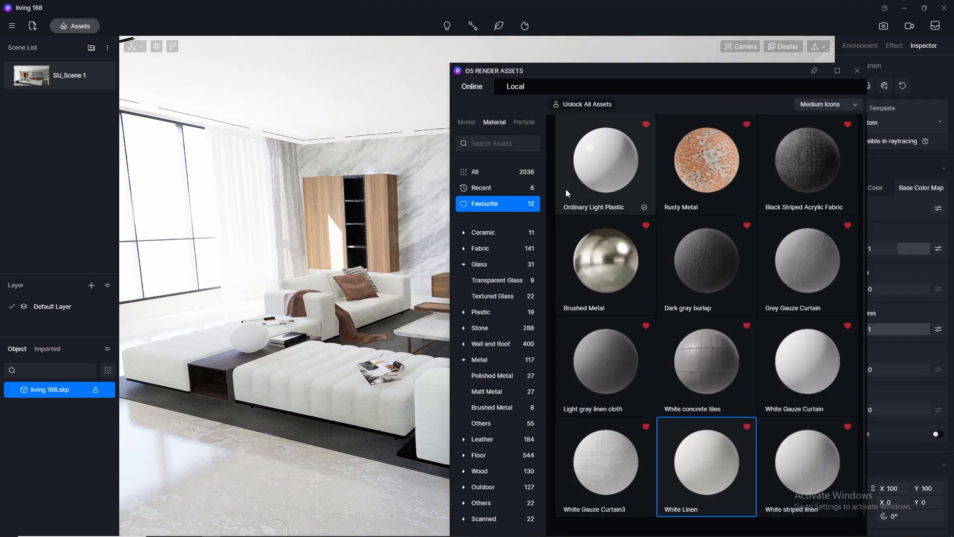
left_click(494, 248)
left_click_drag(722, 69, 340, 40)
scroll(329, 271, "down", 15)
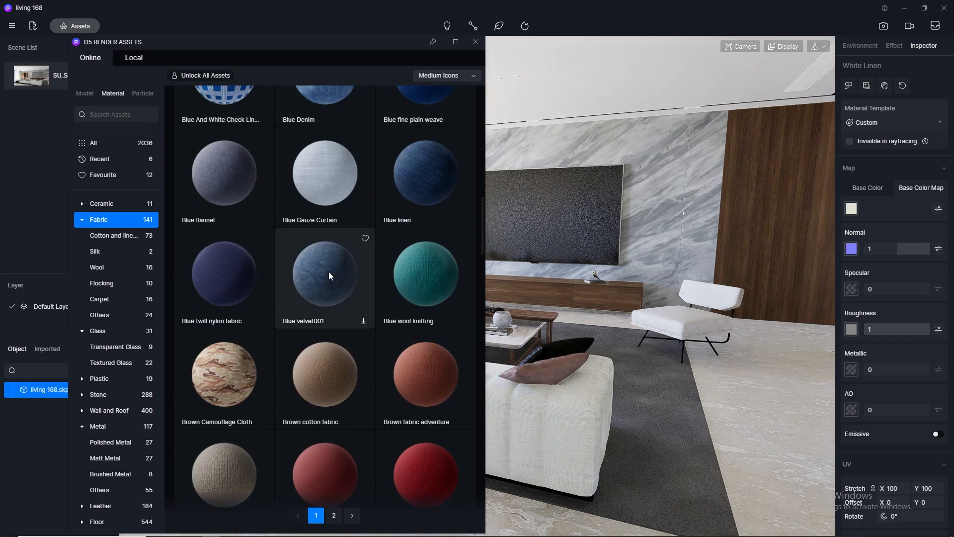
left_click_drag(435, 397, 549, 366)
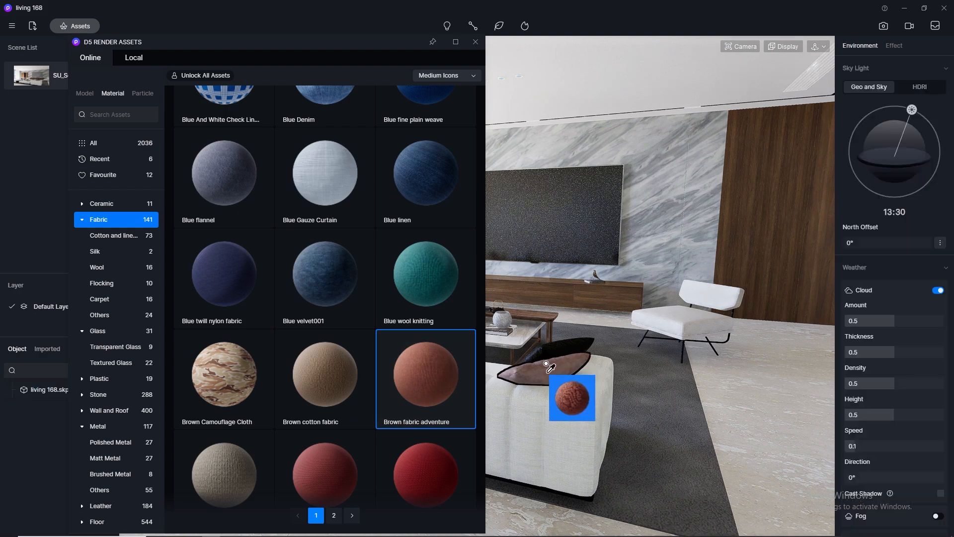
left_click(550, 366)
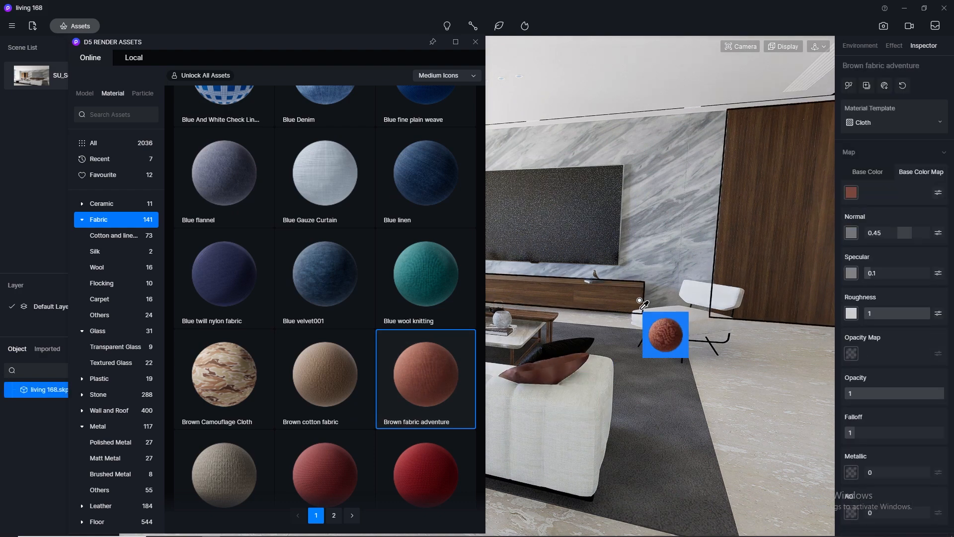
left_click(476, 42)
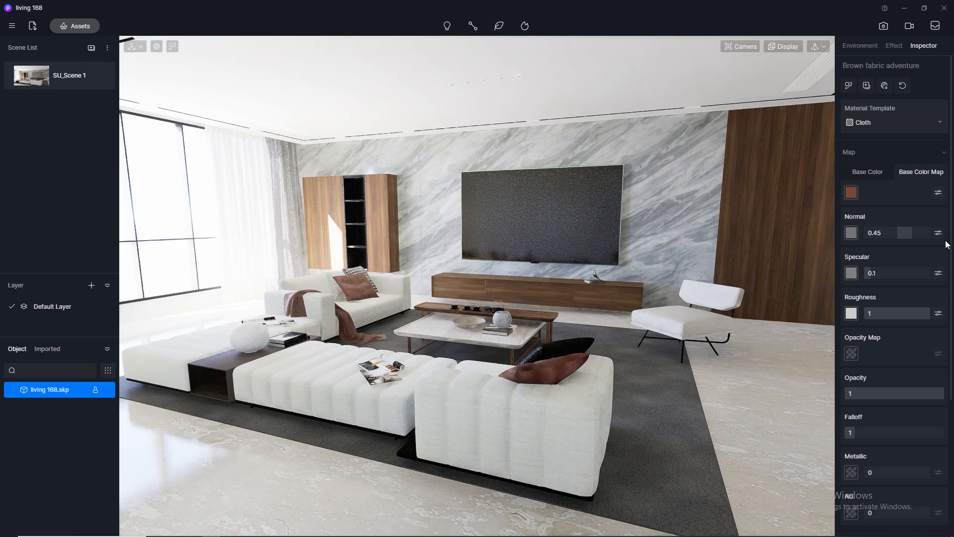
- Set the front cushion fabric's UV Stretch to 100 and deselect the material
scroll(920, 318, "down", 4)
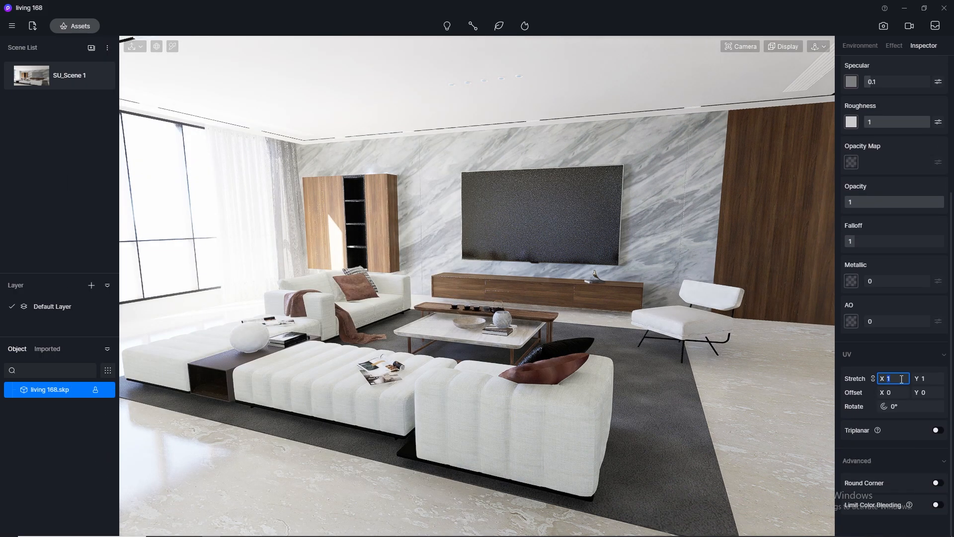
key("Return")
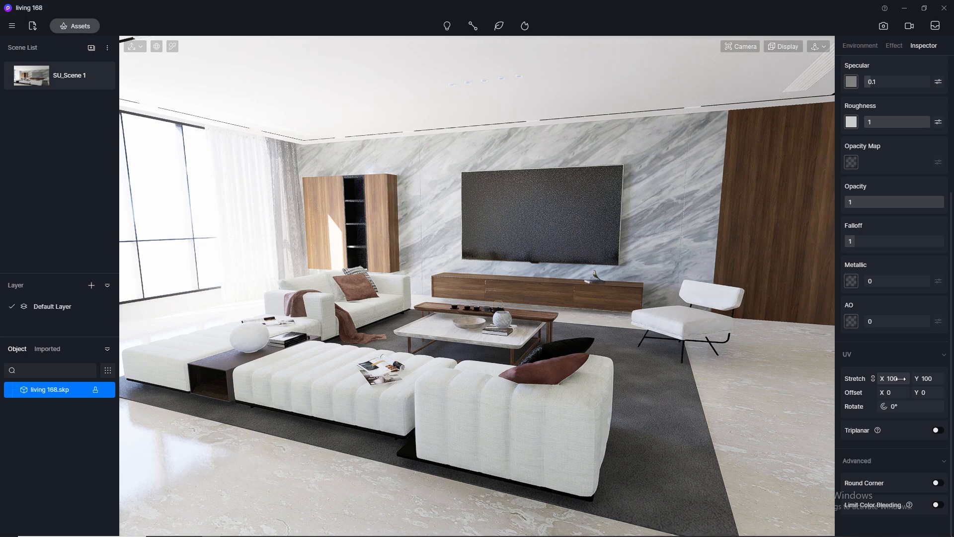
key("Escape")
- Apply Brown fabric adventure to the brown cushion and throw blanket on the rear sofa, with UV Stretch 100
key("w")
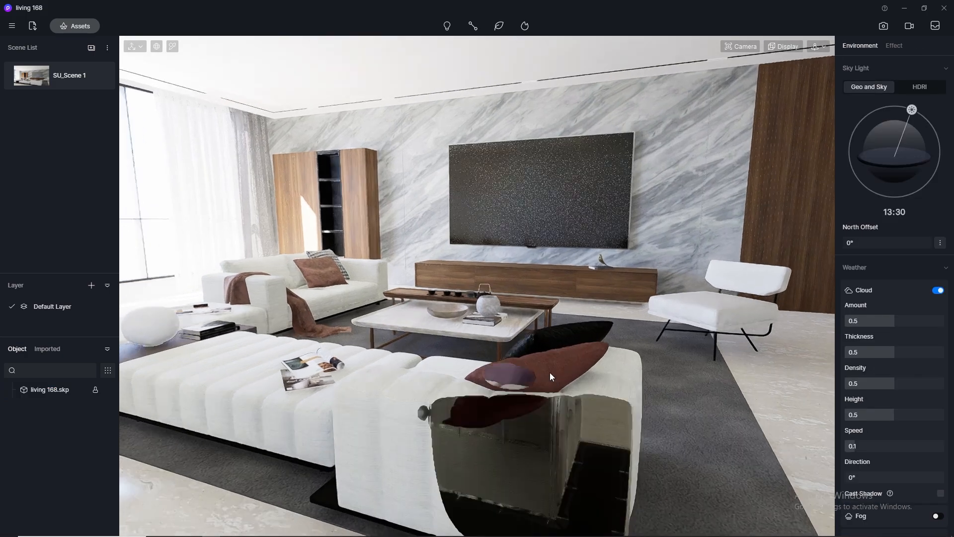
right_click_drag(571, 427, 472, 376)
left_click(75, 26)
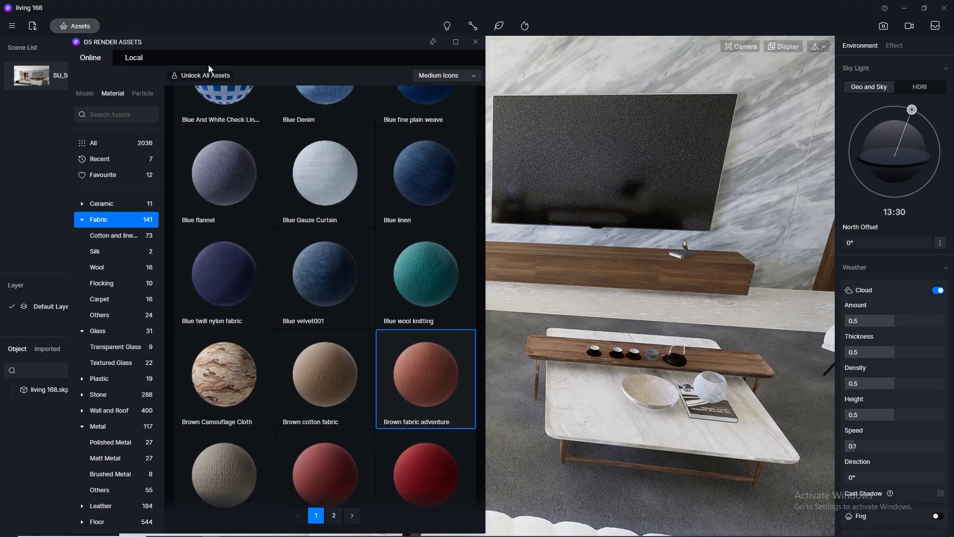
left_click_drag(272, 49, 636, 85)
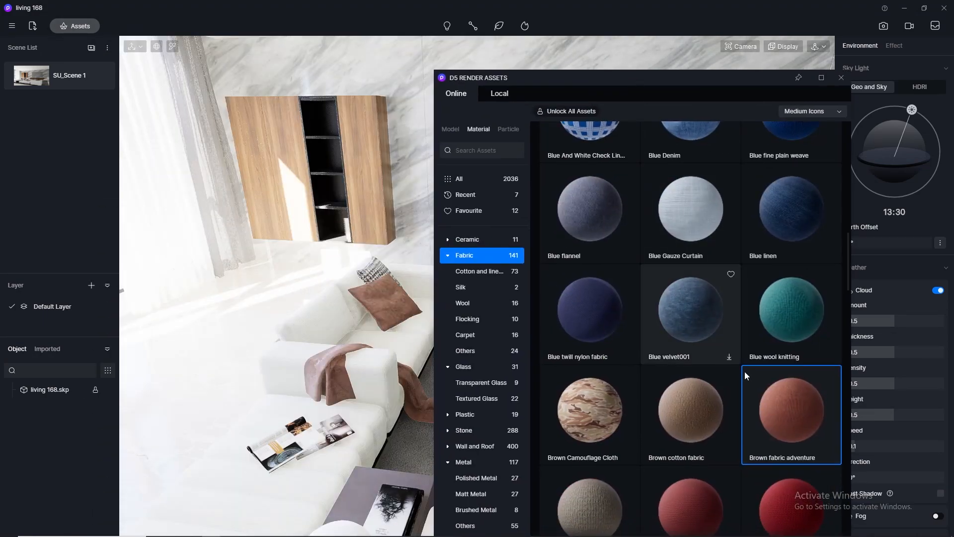
left_click_drag(773, 406, 391, 312)
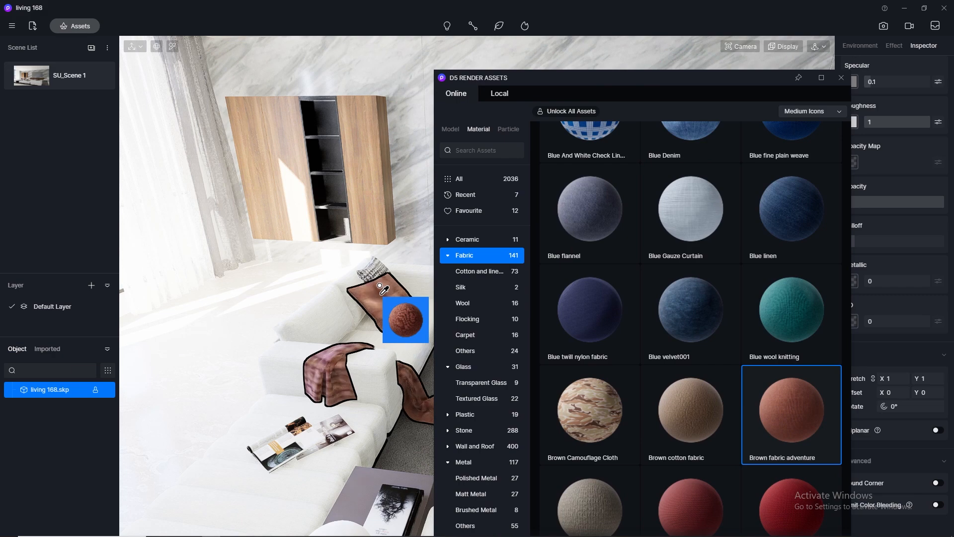
left_click(889, 380)
type("00")
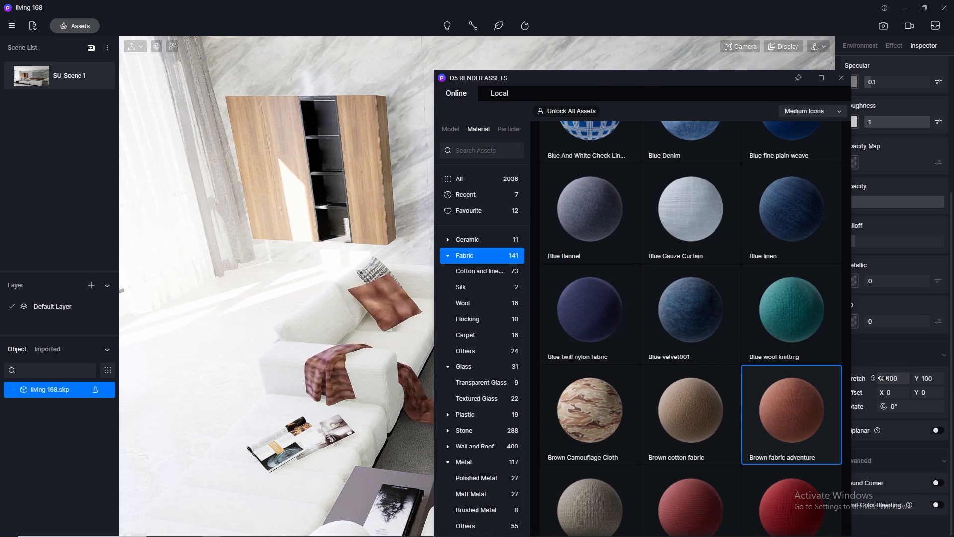
key("Return")
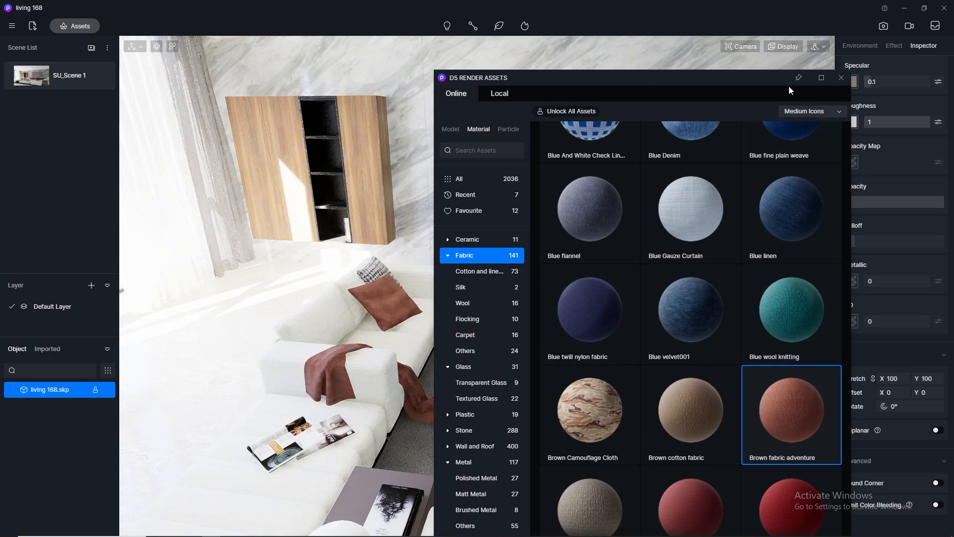
- Find Grid fabric in the Fabric library and apply it to the patterned cushion on the rear sofa
scroll(718, 257, "up", 5)
scroll(716, 253, "up", 4)
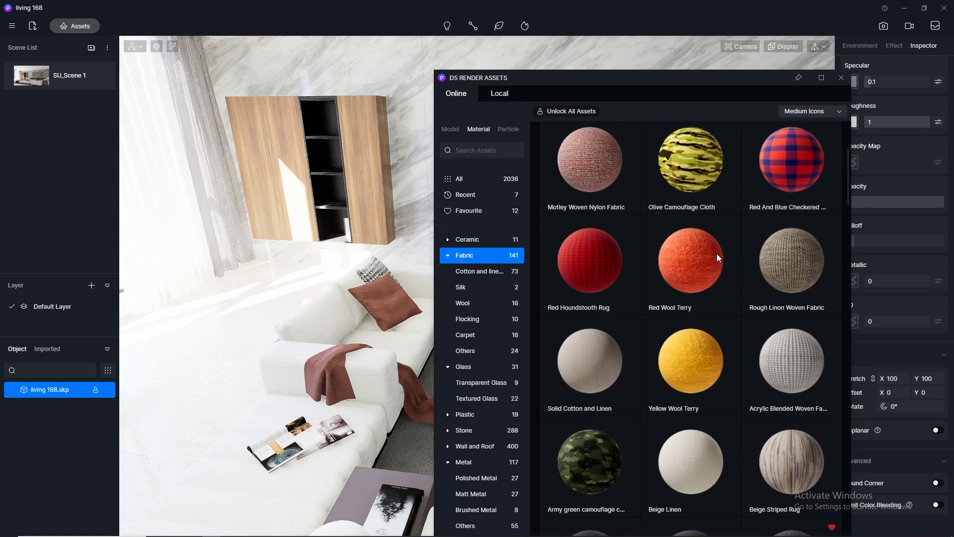
scroll(717, 255, "down", 4)
scroll(717, 254, "down", 15)
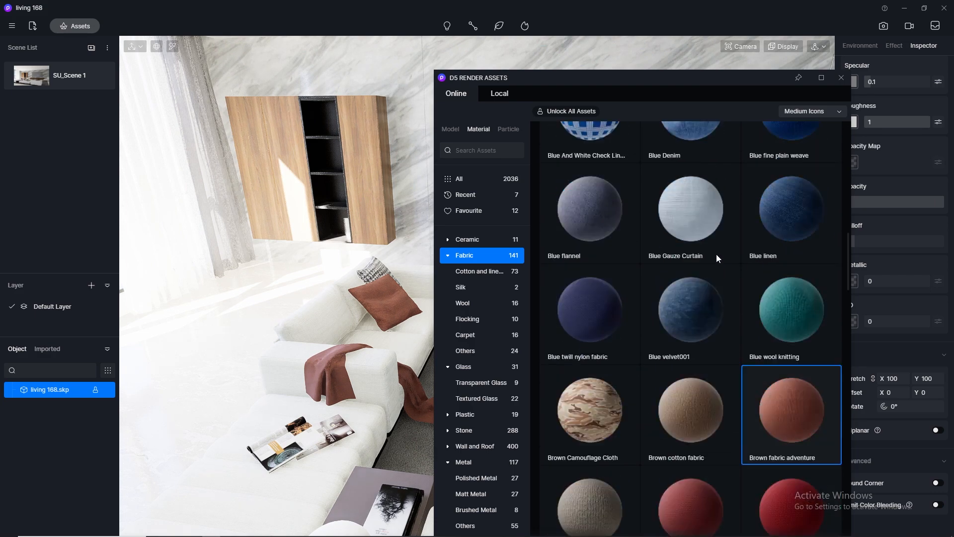
left_click_drag(599, 403, 377, 266)
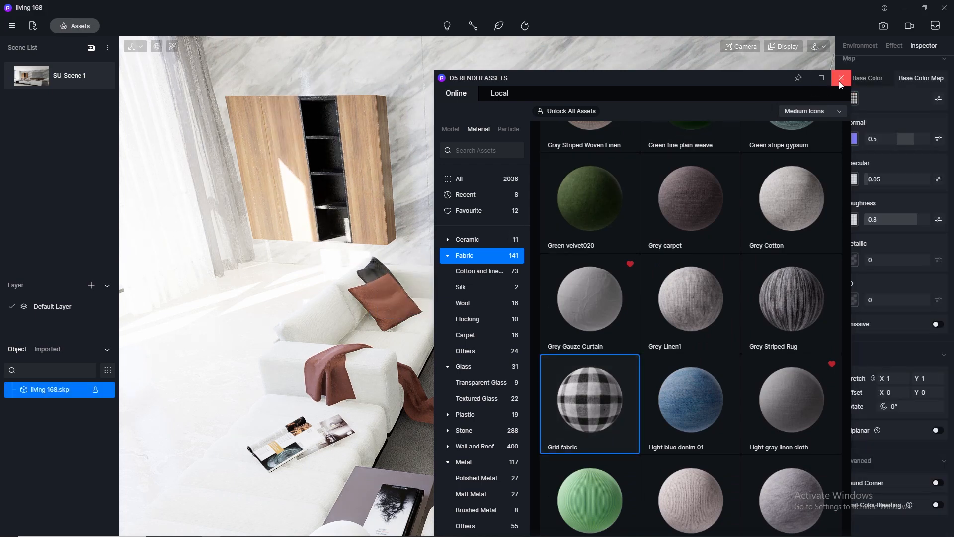
left_click(841, 77)
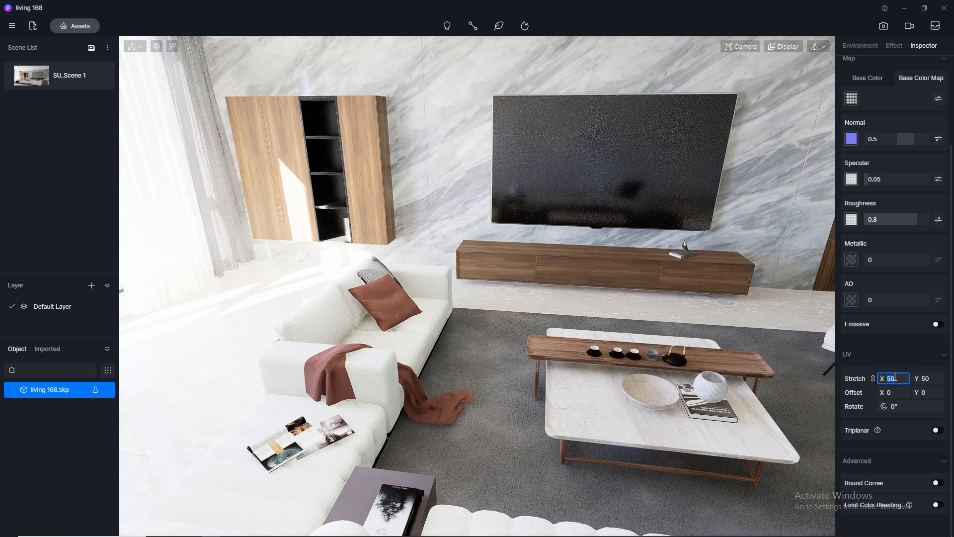
- Try UV Stretch values of 50, 5, 100 and 5000 on the cushion's grid fabric
key("Return")
scroll(382, 256, "up", 5)
middle_click_drag(382, 256, 299, 259)
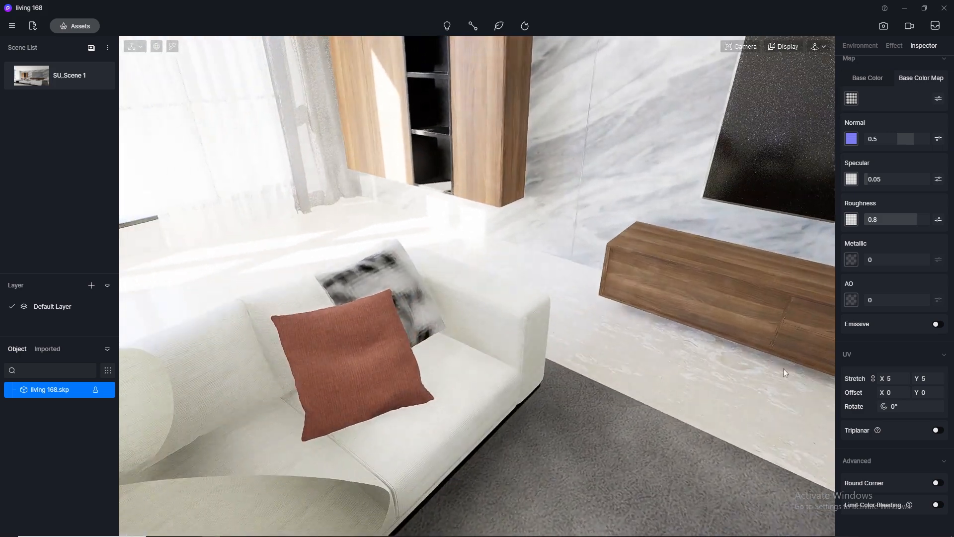
left_click(900, 379)
type("100")
key("Return")
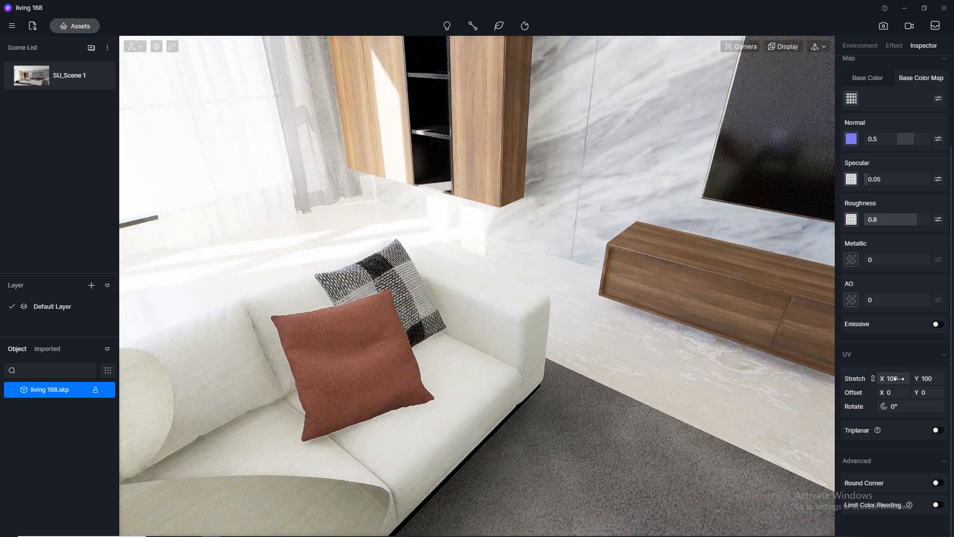
left_click(900, 379)
type("5000")
key("Return")
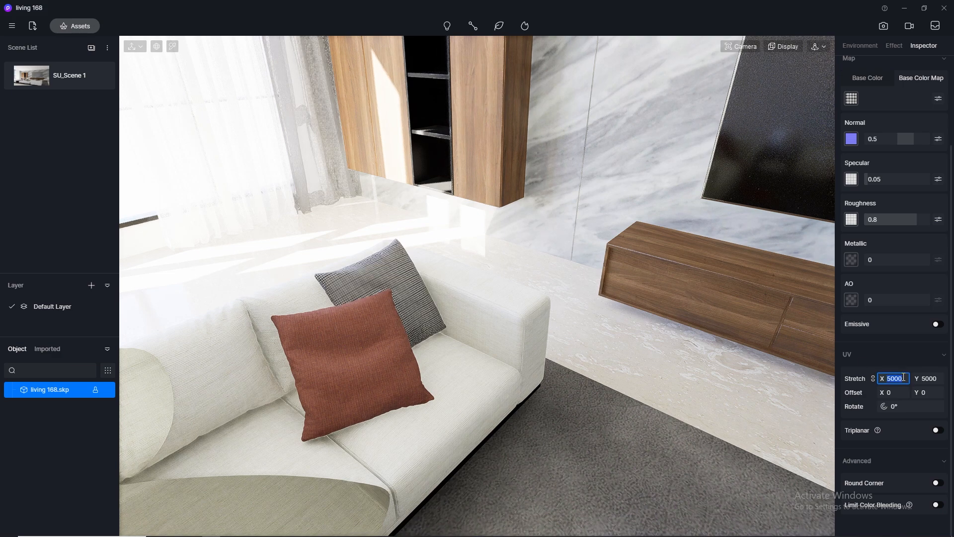
- Set the cushion's grid fabric UV Stretch to 1000 and deselect the material
key("Return")
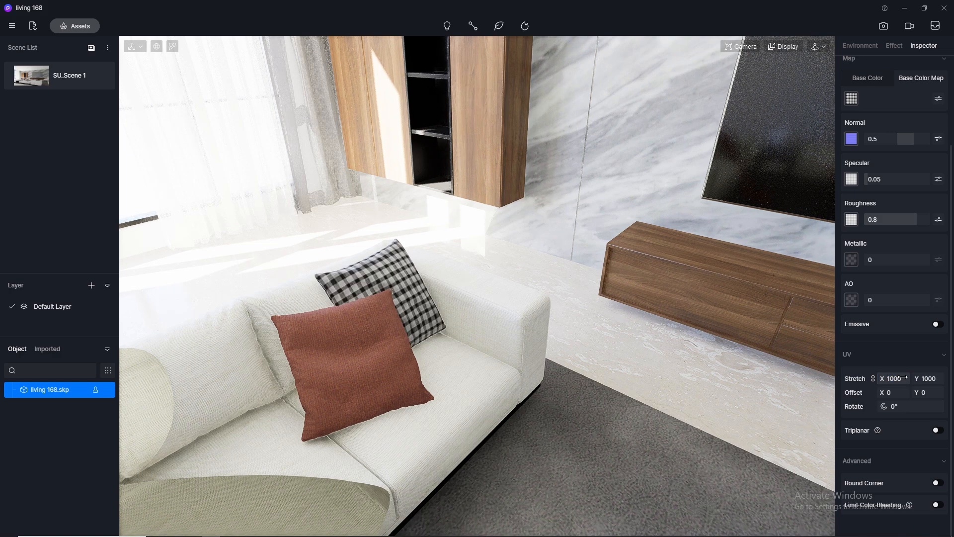
key("Escape")
scroll(556, 242, "down", 5)
scroll(486, 315, "down", 2)
middle_click_drag(486, 315, 531, 248)
scroll(464, 269, "down", 5)
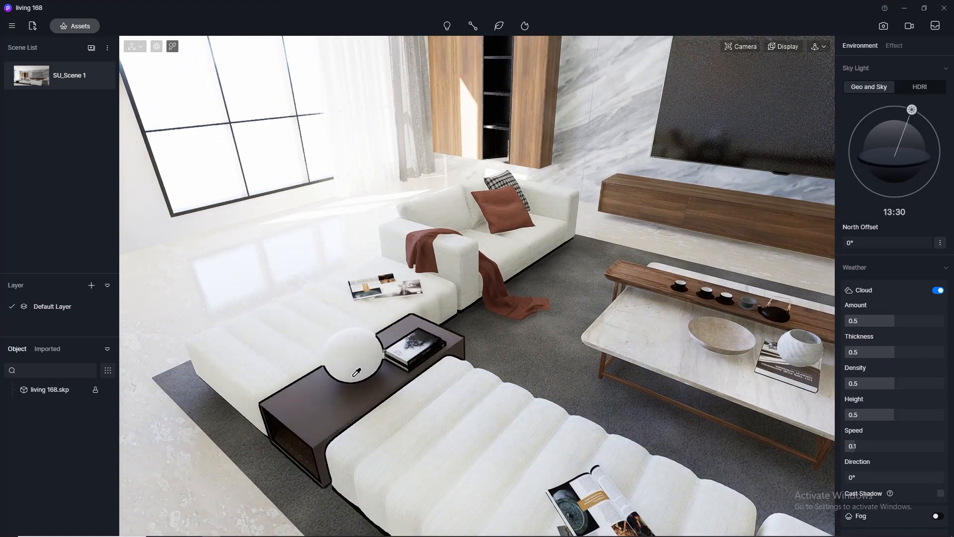
- Set the white sphere lamp's material to Specular 0.5 and Roughness 0.2
left_click(362, 363)
left_click(883, 221)
type("0.3")
key("Return")
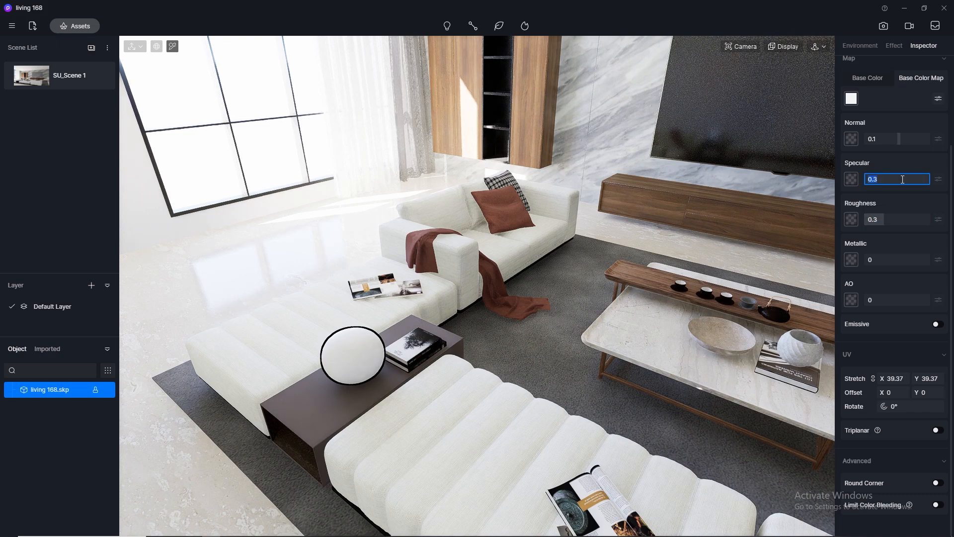
left_click(894, 218)
key("Return")
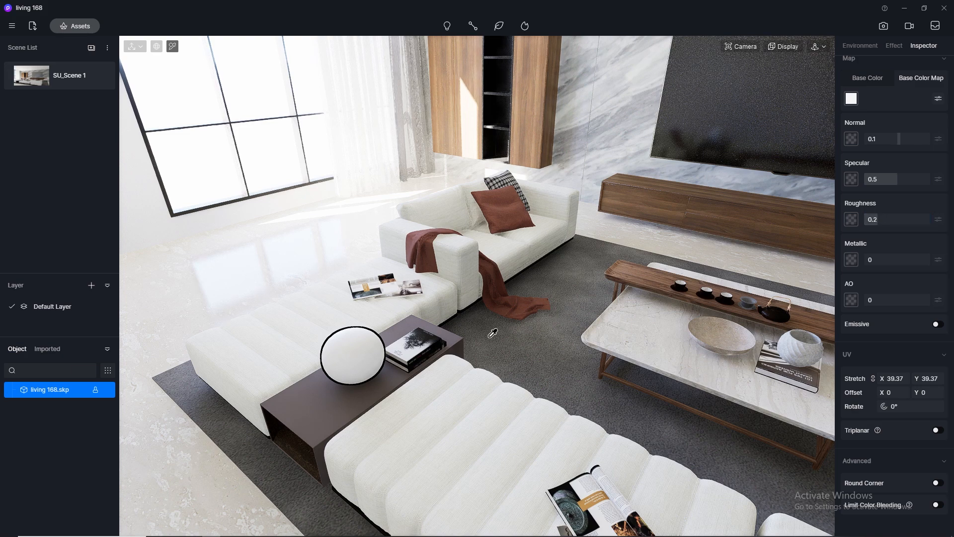
- Set the dark brown side table's material to Roughness 0.3 and Specular 0.5
left_click(343, 406)
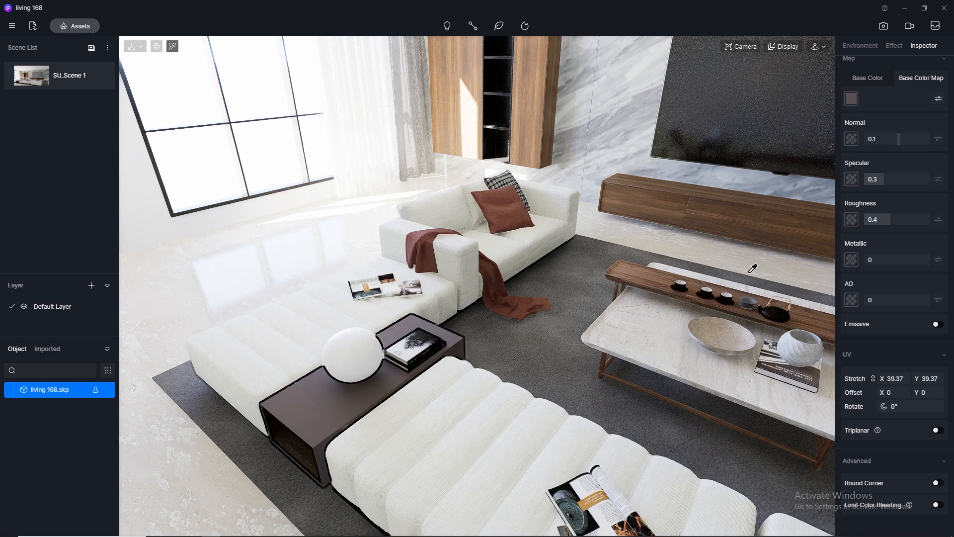
left_click(886, 222)
type("0.5")
key("Return")
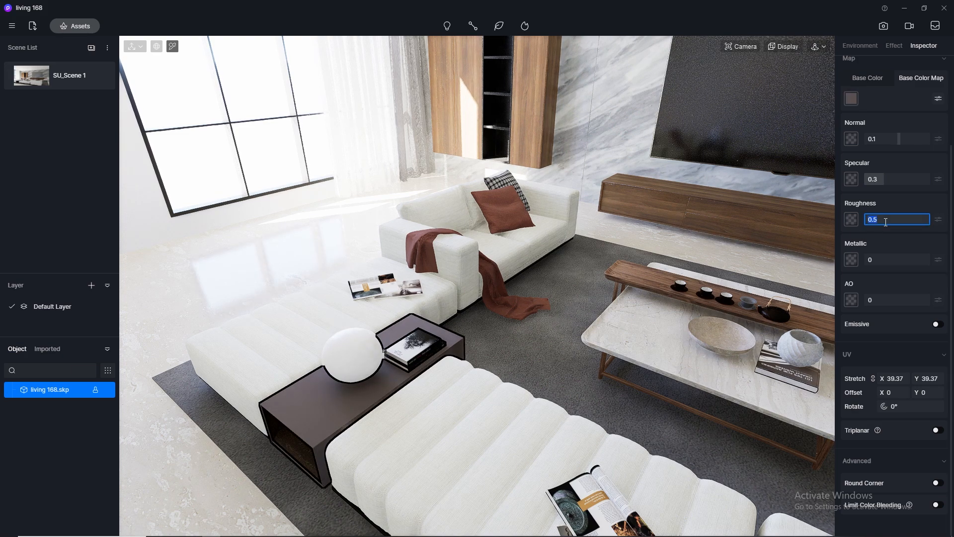
key("Return")
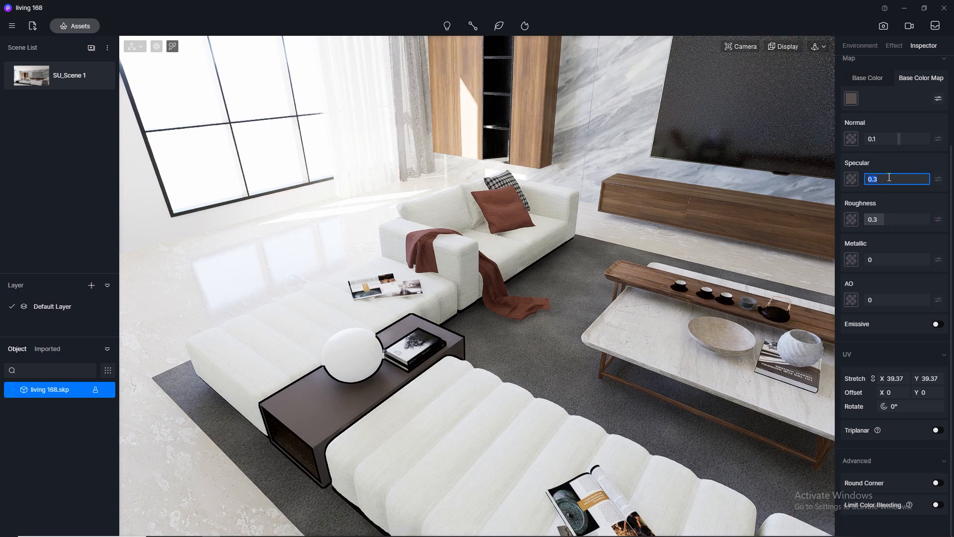
- Find Grey Striped Rug in the Carpet material library and apply it to the rug under the sofas
left_click(90, 31)
left_click(473, 334)
left_click_drag(643, 82, 190, 66)
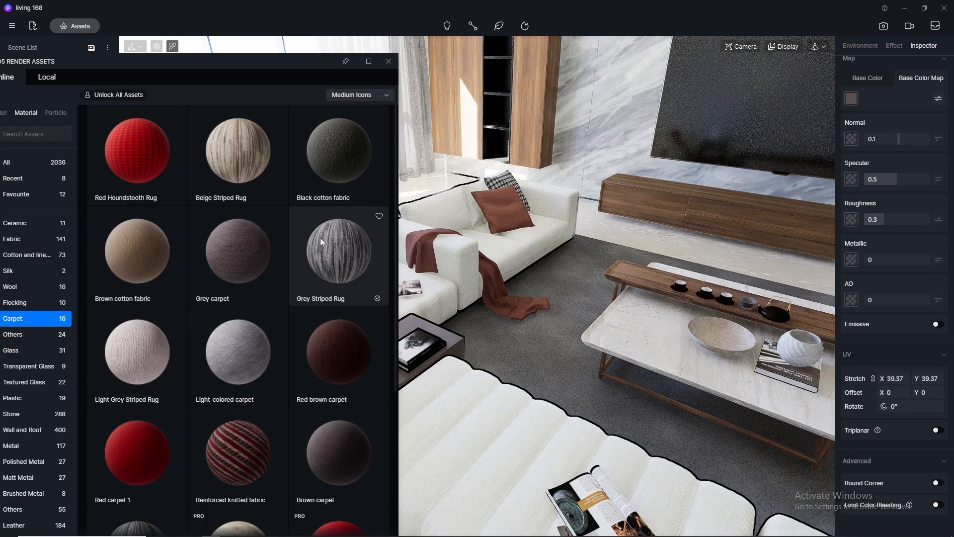
left_click_drag(323, 246, 553, 341)
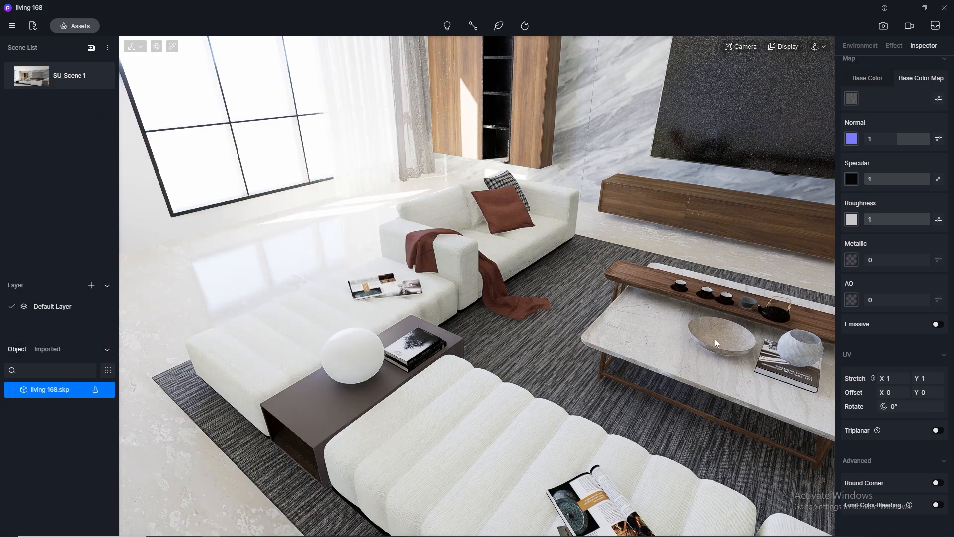
- Restore the SU_Scene 1 view and set the striped rug's UV Stretch to 0.5, trying 0.1 as well
left_click(31, 76)
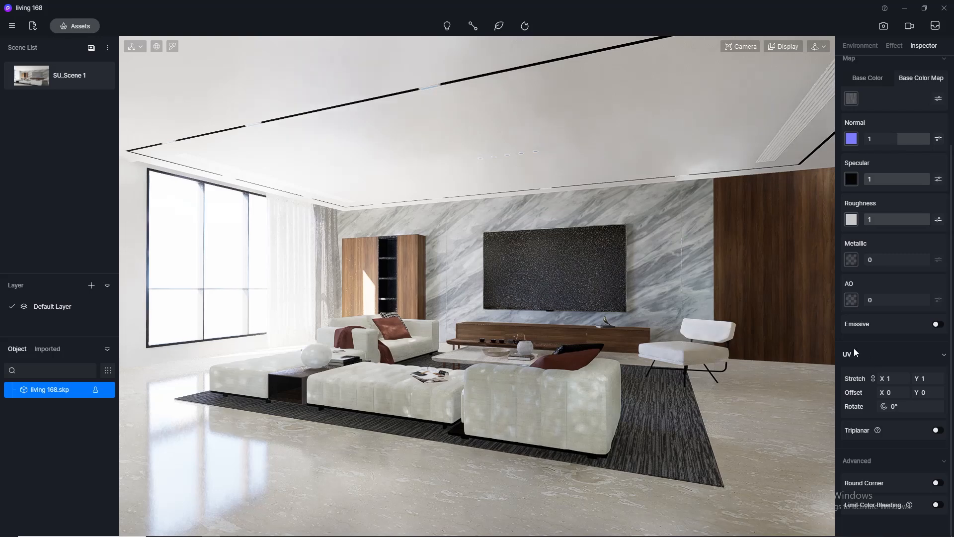
key("Return")
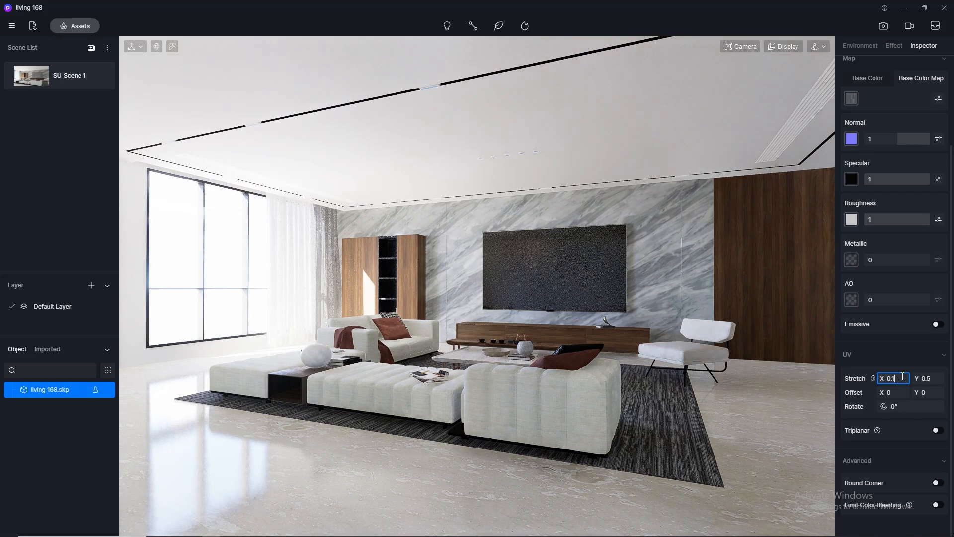
key("Return")
left_click(903, 377)
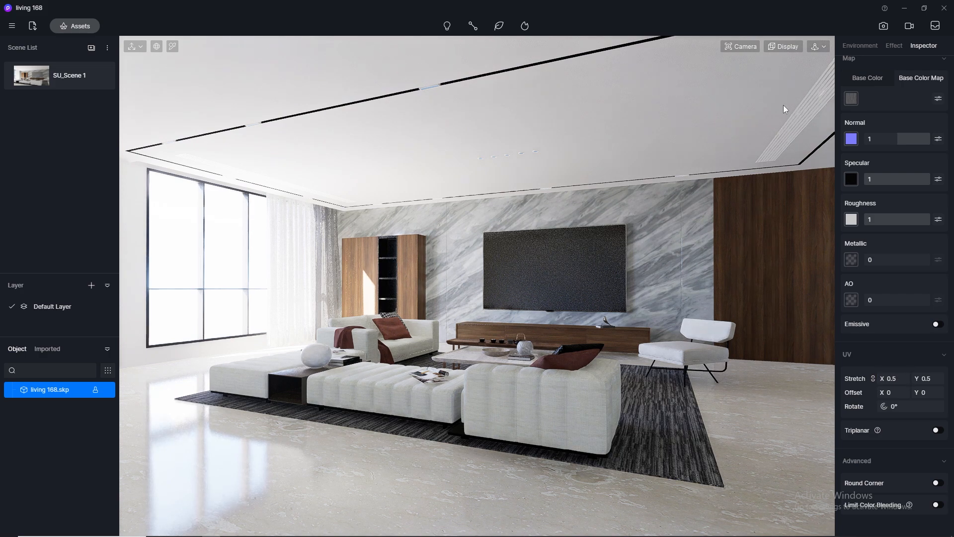
- Enter image render mode and switch the sky light to the custom HDRI btrr 8000×4000
left_click(885, 28)
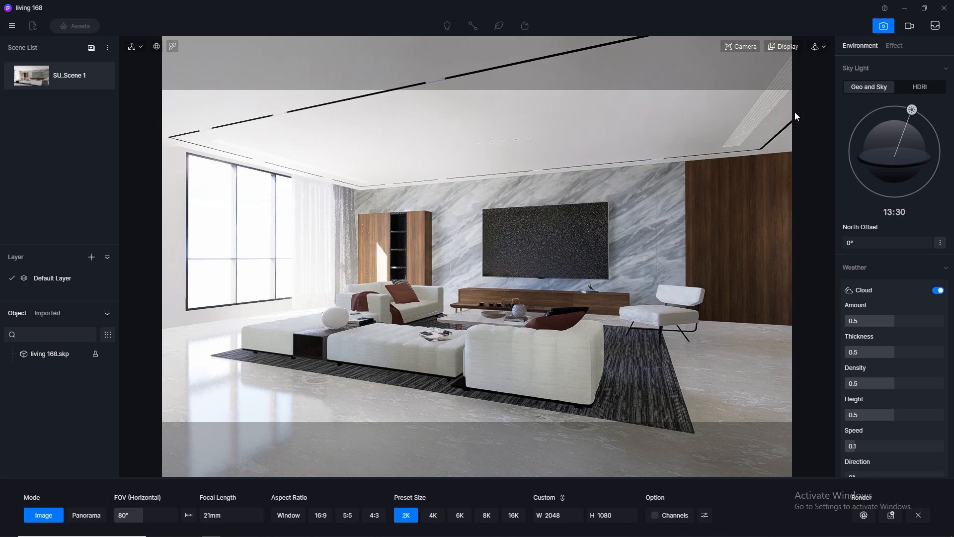
left_click(925, 86)
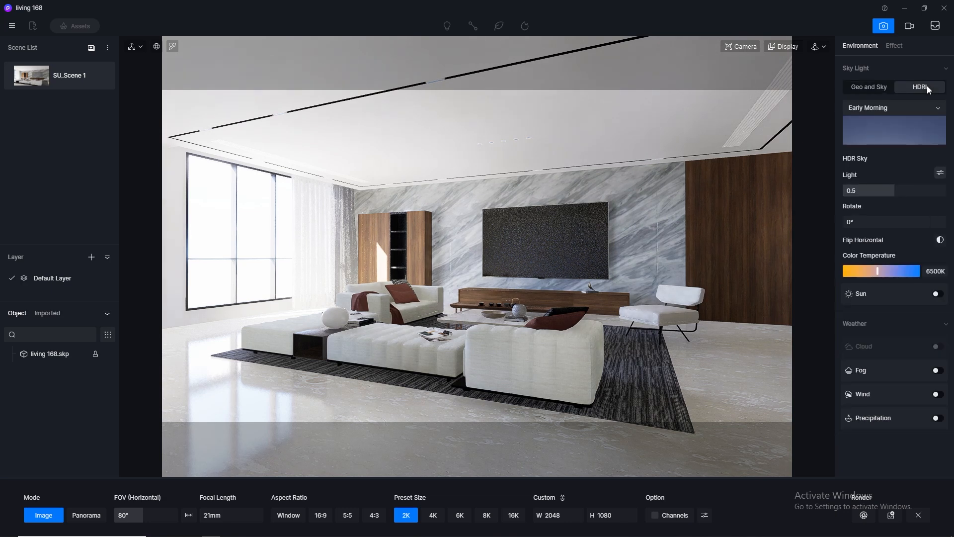
left_click(882, 117)
left_click(872, 191)
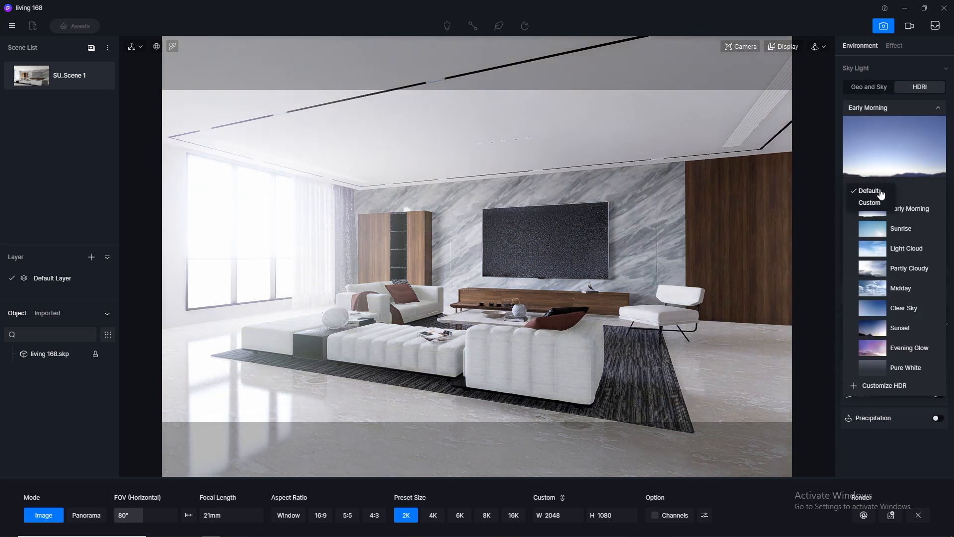
left_click(877, 204)
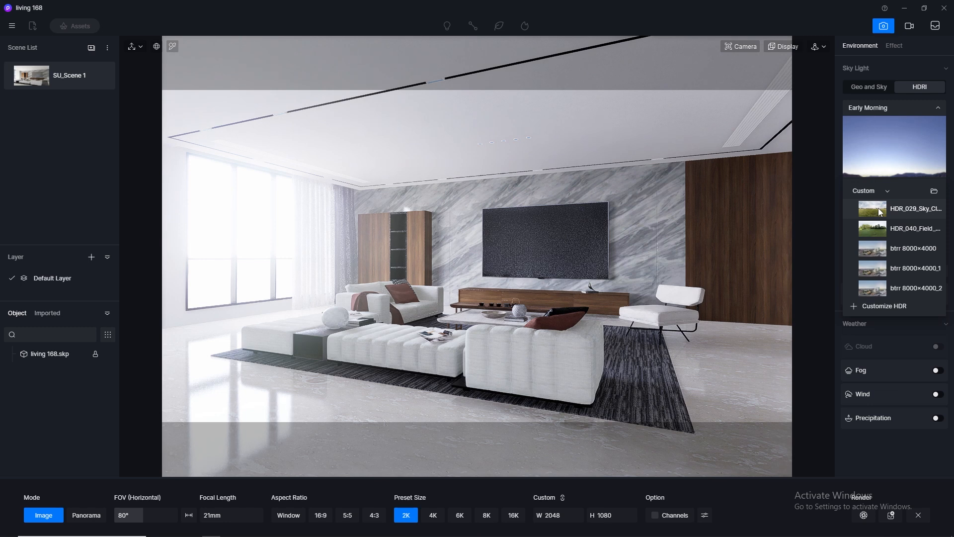
left_click(875, 249)
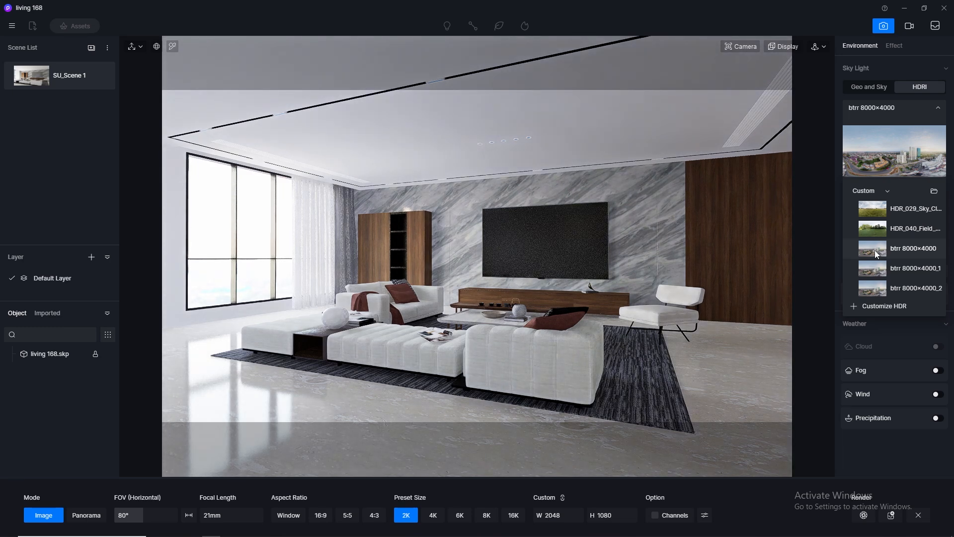
left_click(936, 109)
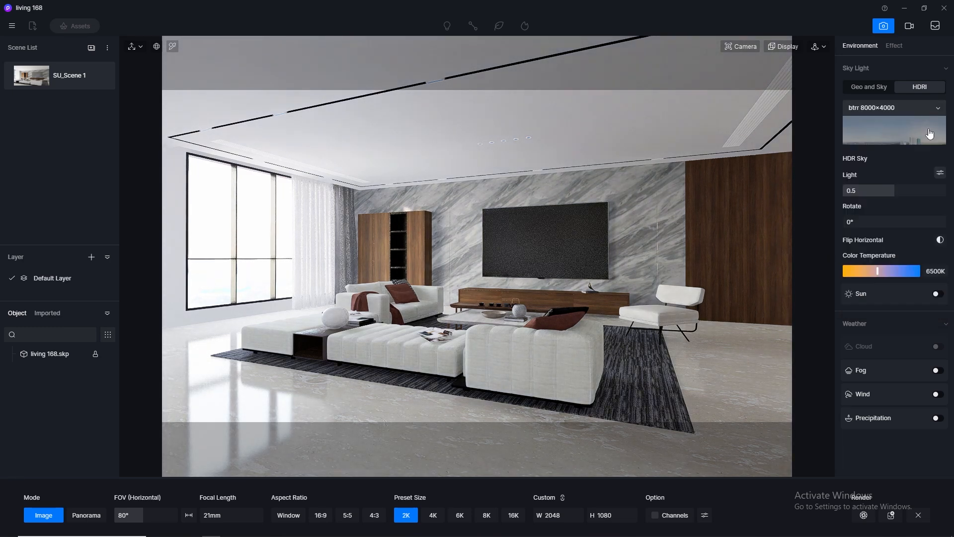
- Split the HDR sky light into separate values, with Skylight 0.1 and Background 0.01
left_click(940, 172)
left_click(884, 211)
key("BackSpace")
key("BackSpace")
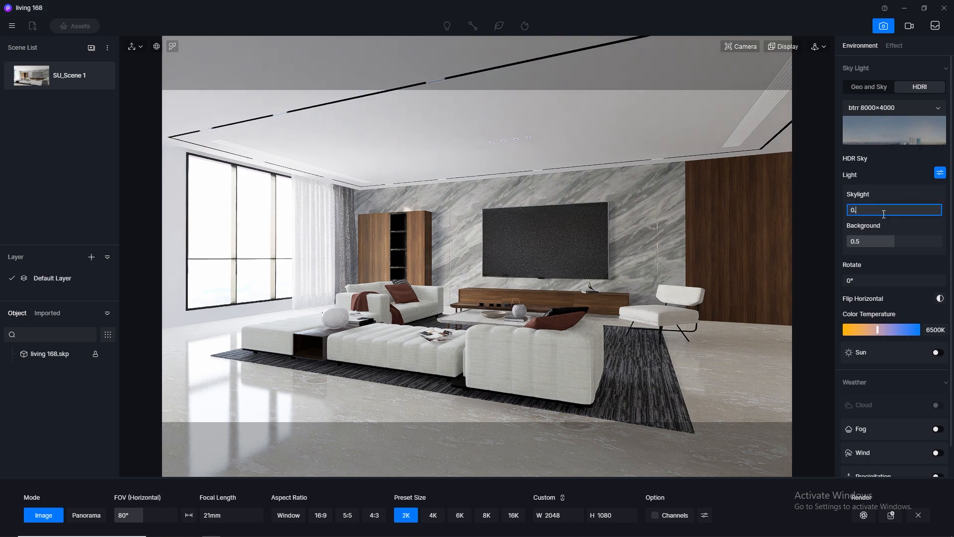
left_click(879, 240)
type("0.01")
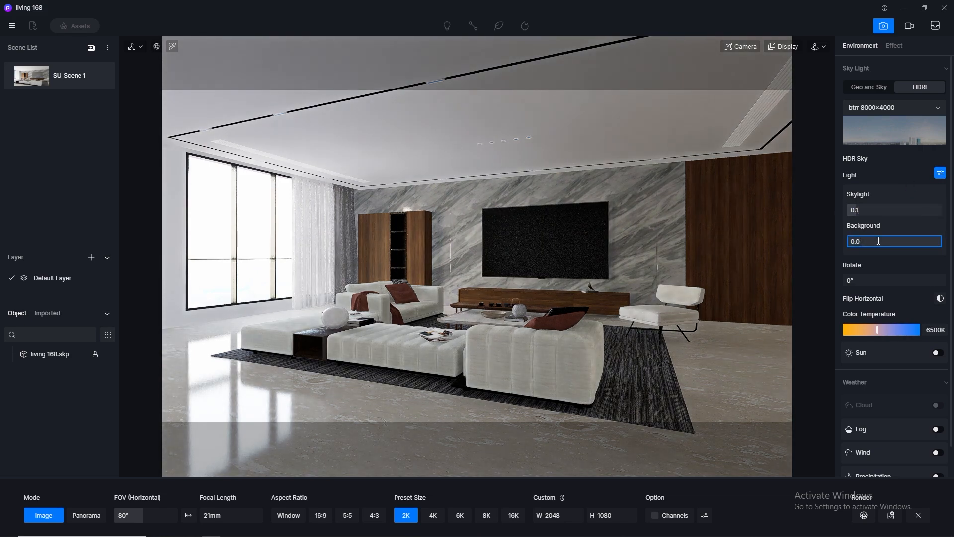
key("Return")
- Rotate the HDRI sky to 178.3°, update SU_Scene 1 and raise the Skylight to 0.3
mouse_move(879, 280)
left_mouse_down()
mouse_move(913, 282)
mouse_move(894, 283)
left_mouse_up()
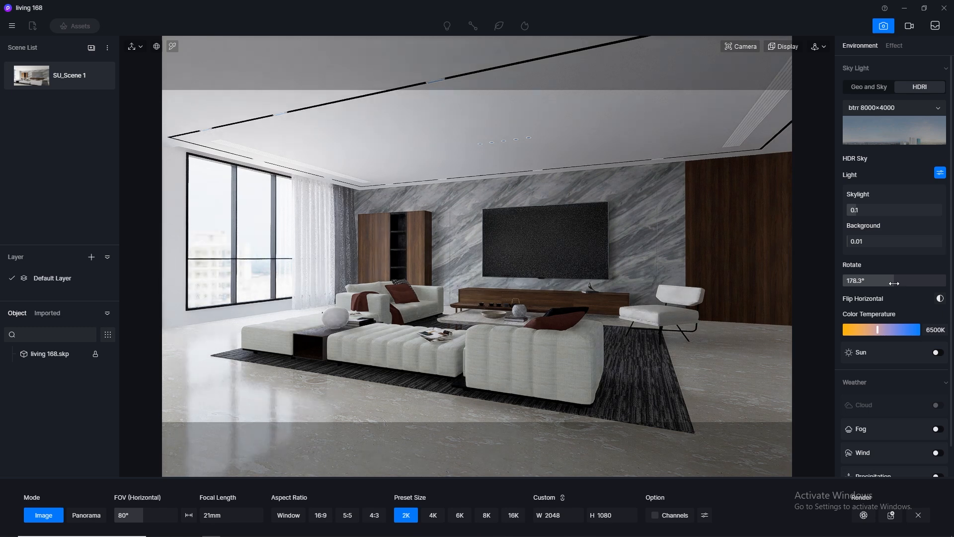
left_click(101, 76)
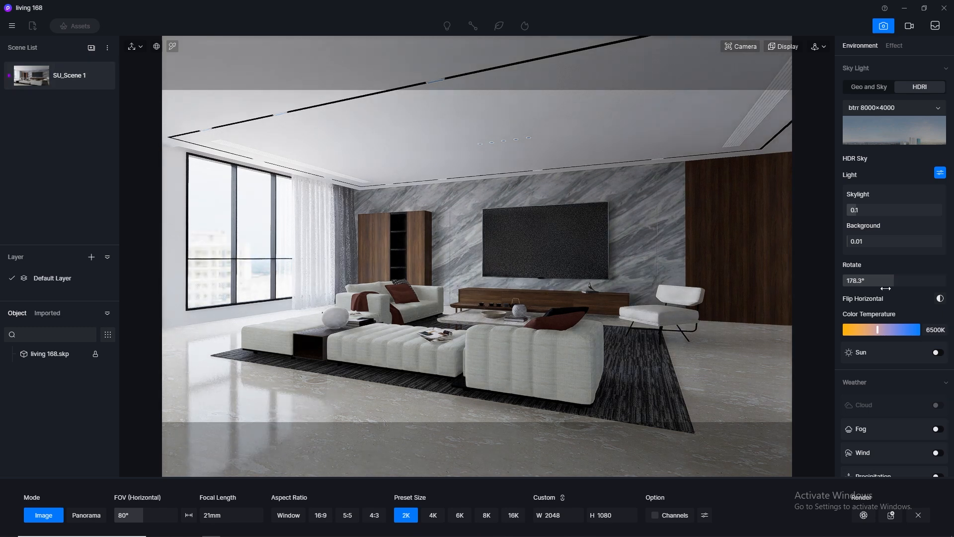
left_click(870, 208)
type("0.3")
key("Return")
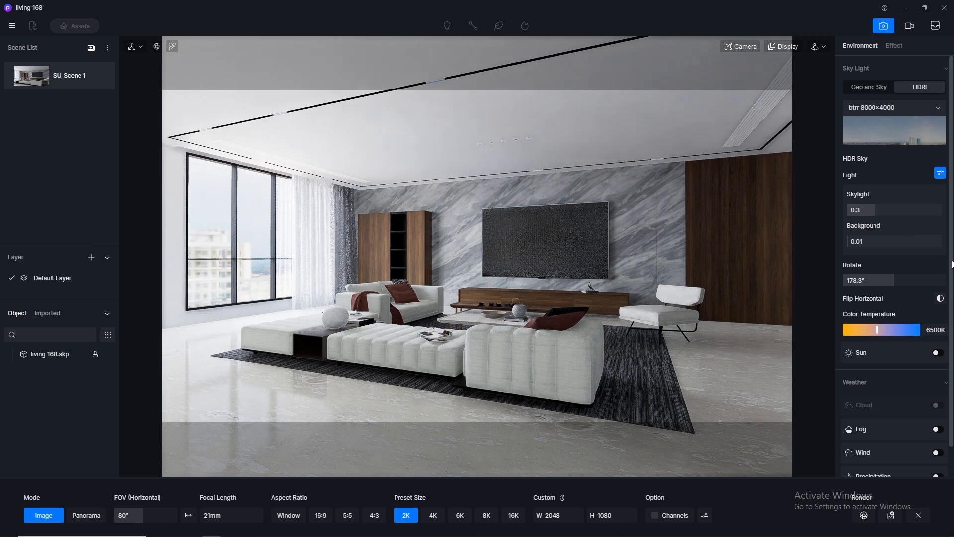
scroll(952, 264, "down", 1)
mouse_move(104, 78)
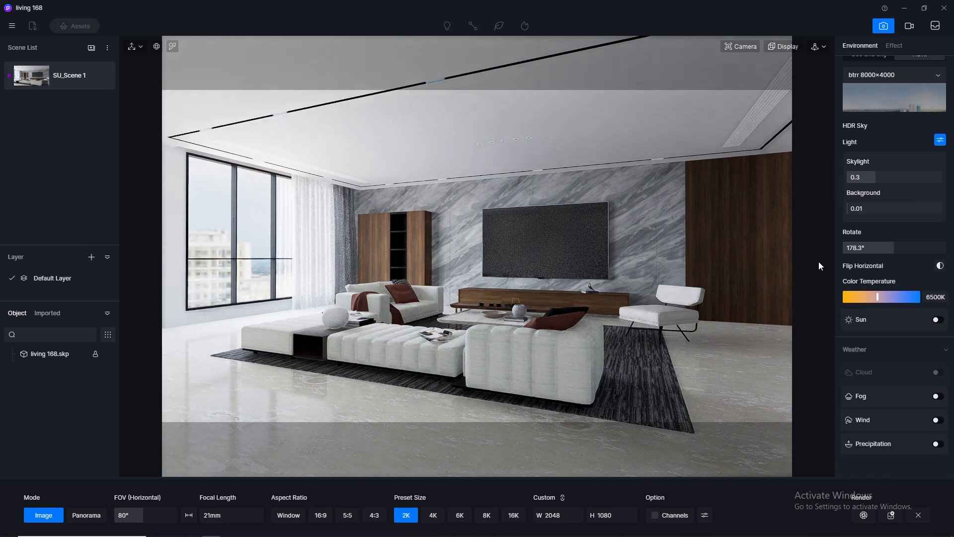
- Enable the HDRI sun with a Custom direction, setting Altitude to 22 and Azimuth to 293.5
left_click(940, 320)
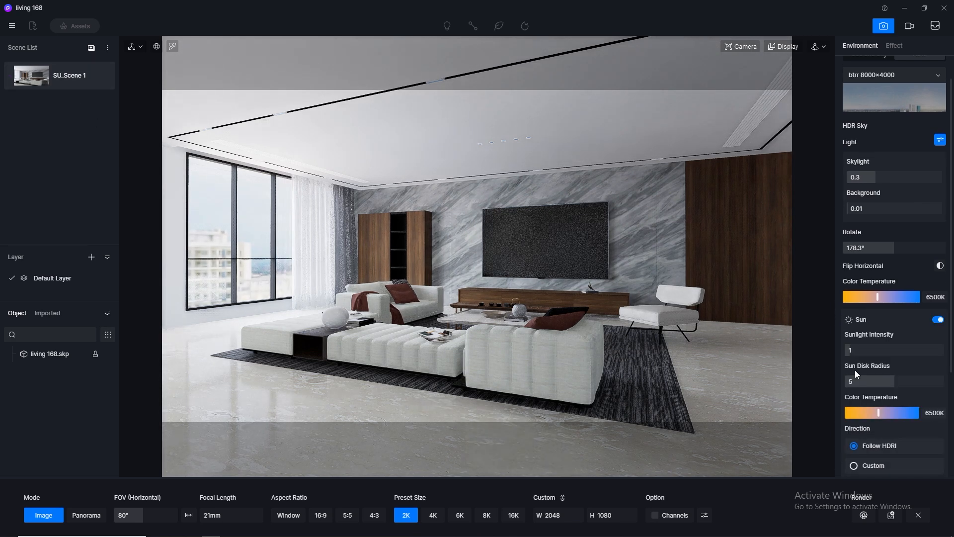
left_click(853, 466)
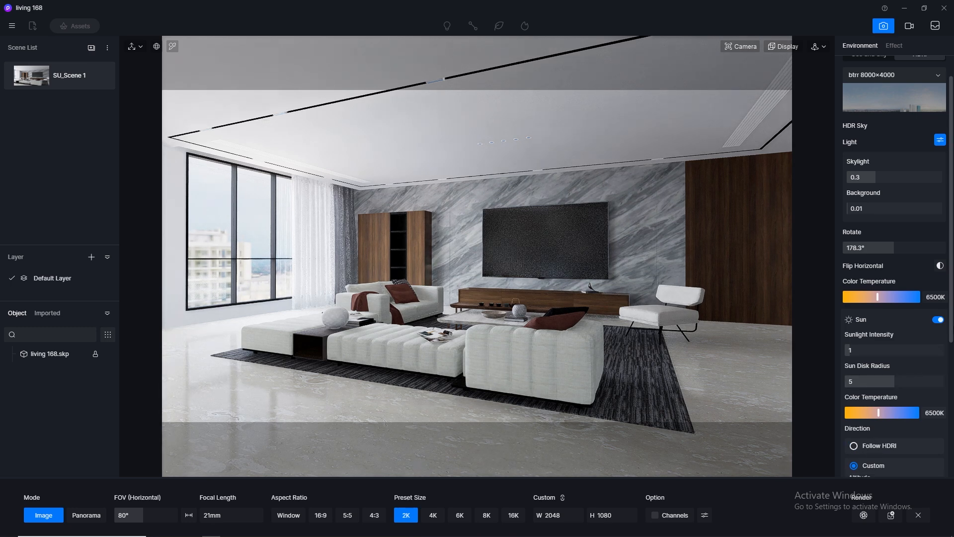
scroll(934, 368, "down", 3)
left_click_drag(927, 391, 879, 392)
left_click_drag(874, 422, 923, 424)
mouse_move(883, 390)
left_mouse_down()
mouse_move(897, 390)
mouse_move(847, 392)
mouse_move(881, 397)
mouse_move(872, 397)
left_mouse_up()
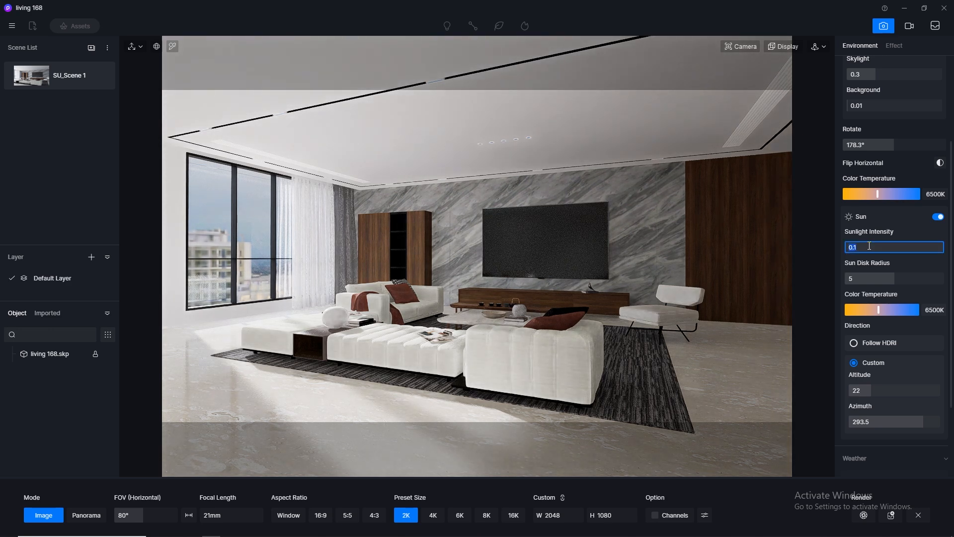
- Try Sunlight Intensity values of 0.1, 0.01 and 0.05, settle on 0.02, and set the Skylight to 0.2
key("Return")
left_click(869, 246)
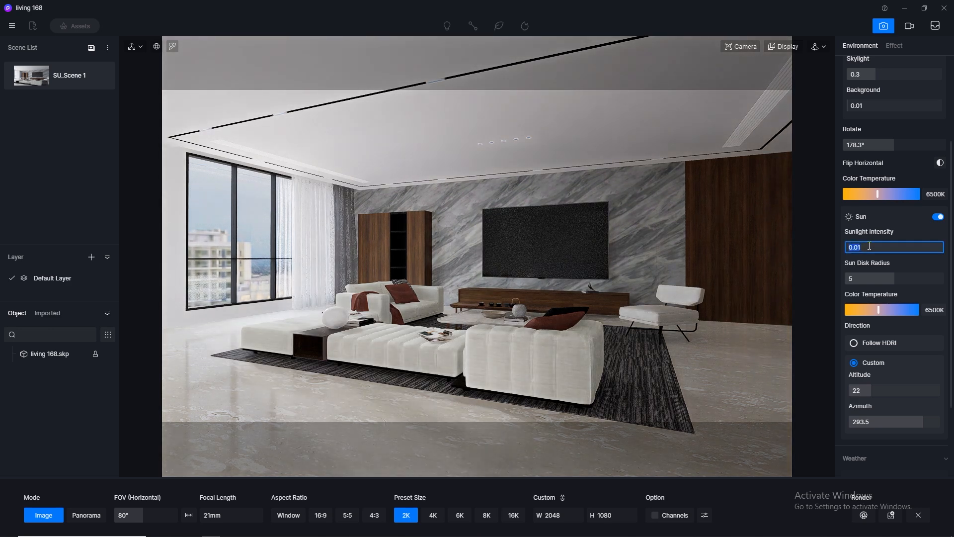
type("0.05")
key("Return")
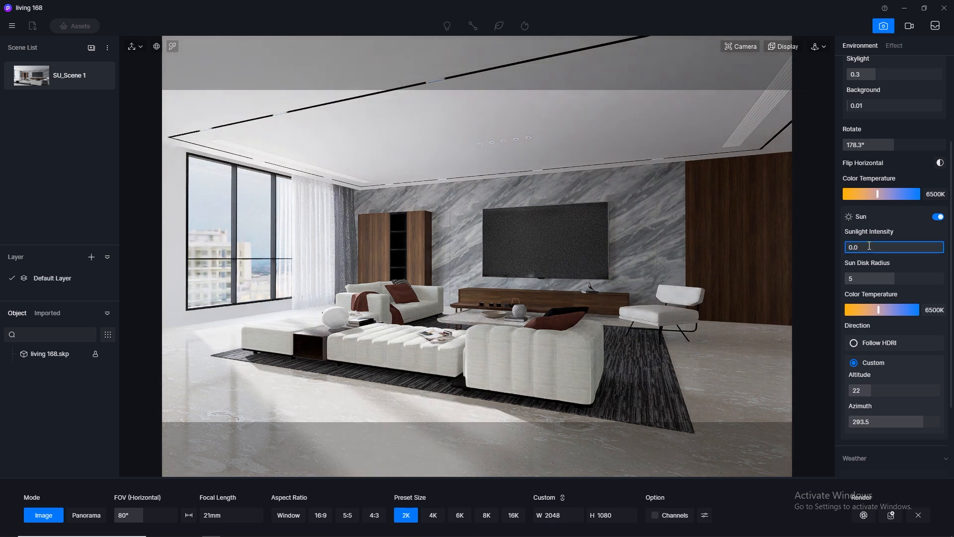
type("2")
key("Return")
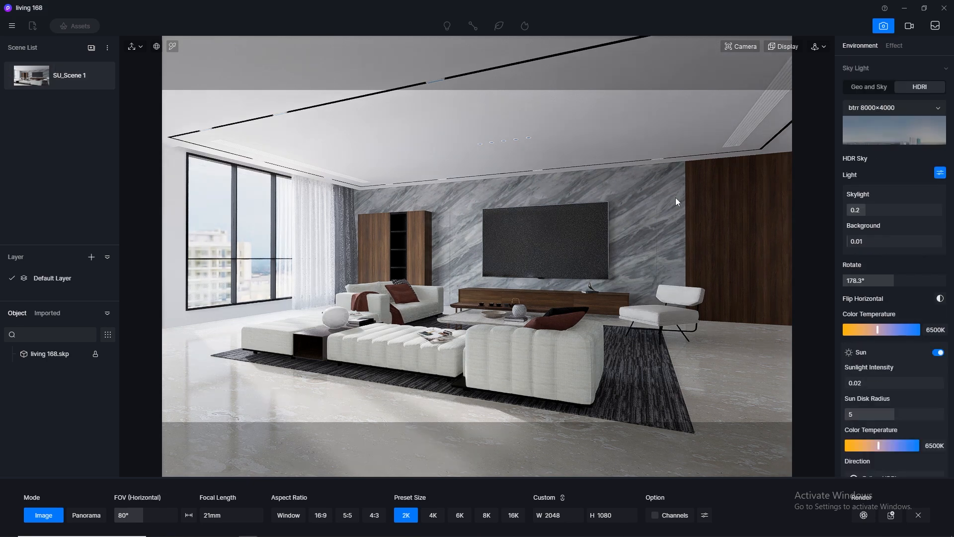
- Leave image render mode and make the ceiling downlight material emissive with Intensity 10
left_click(885, 26)
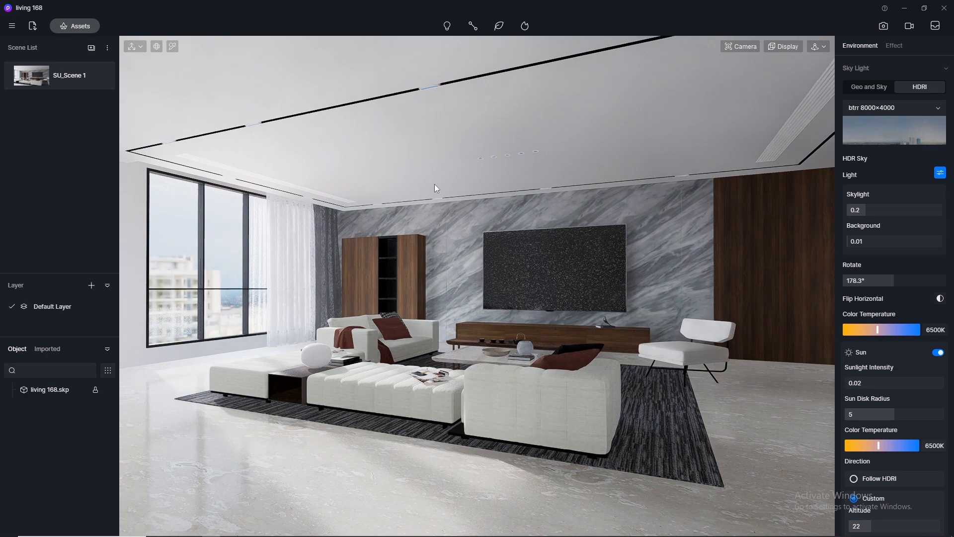
left_click(173, 47)
scroll(501, 149, "up", 6)
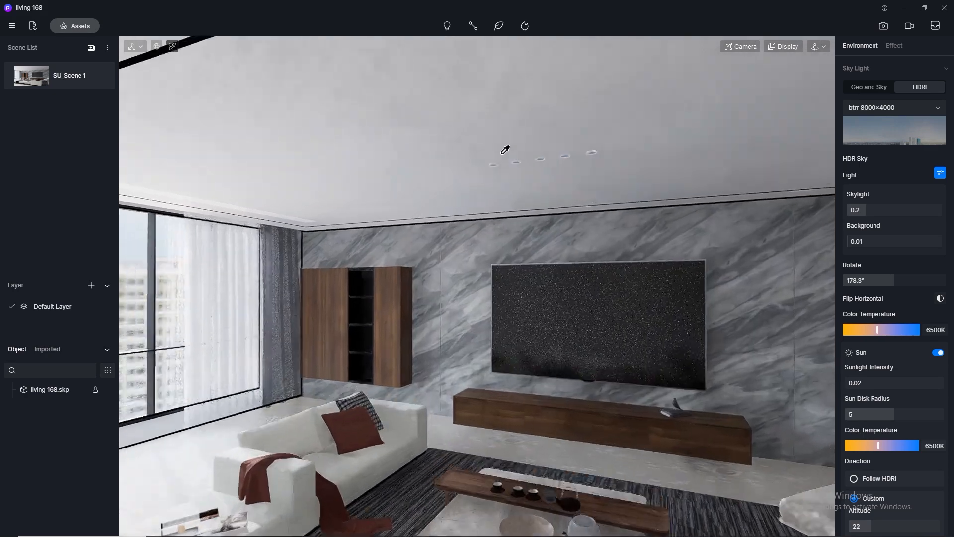
scroll(492, 86, "up", 2)
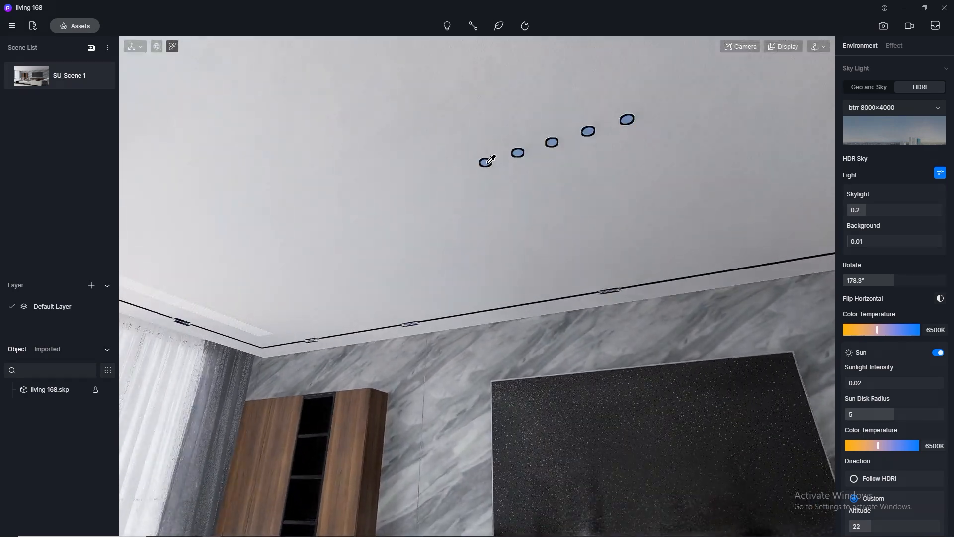
left_click(499, 141)
left_click(938, 324)
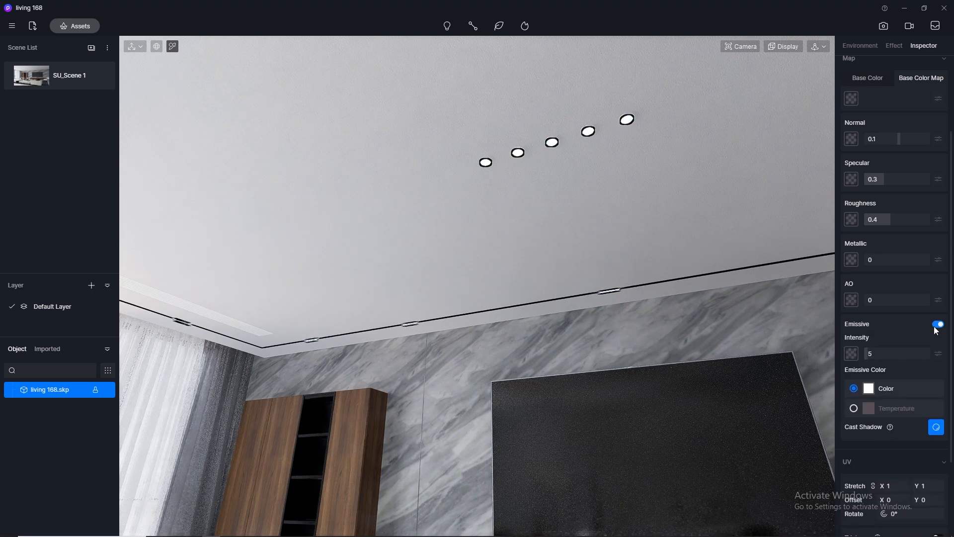
left_click(898, 355)
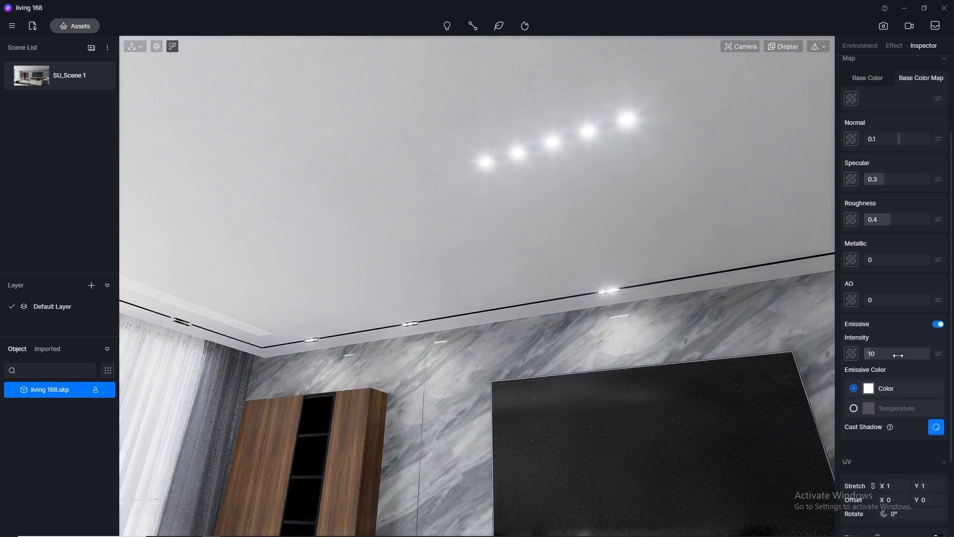
- Make the ceiling cove strip material beside the window emissive with a colour Temperature of 3500 and Intensity 10
scroll(648, 259, "down", 3)
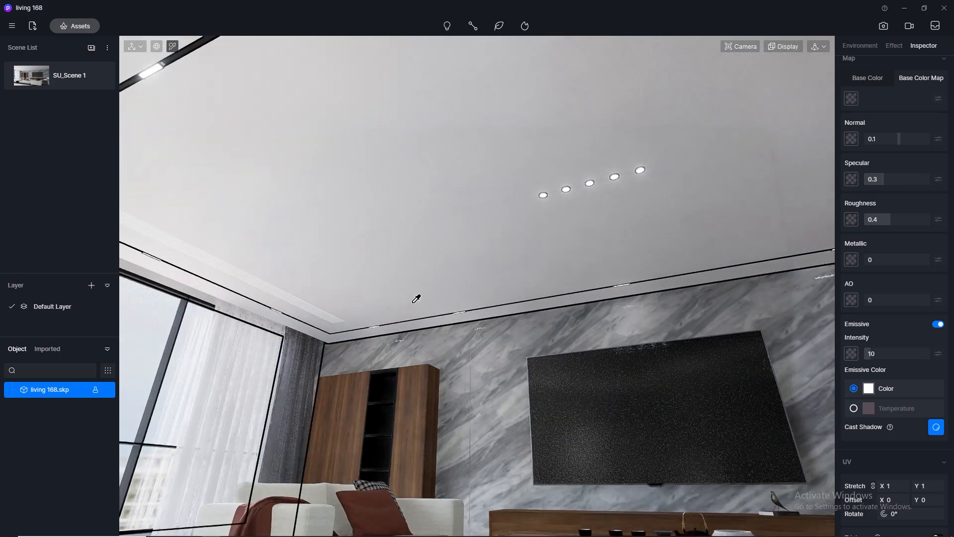
right_click_drag(416, 299, 541, 132)
scroll(466, 143, "up", 3)
left_click(172, 47)
left_click(483, 95)
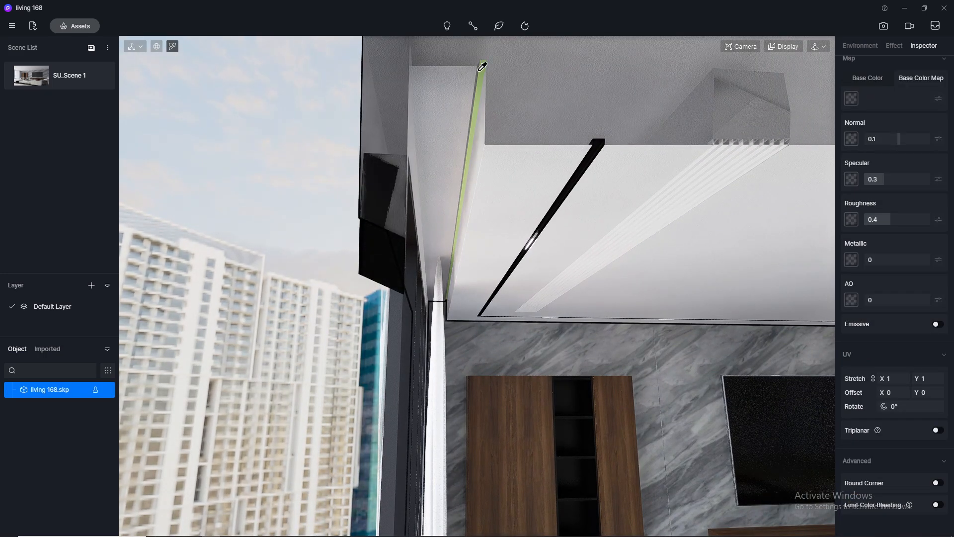
left_click(945, 326)
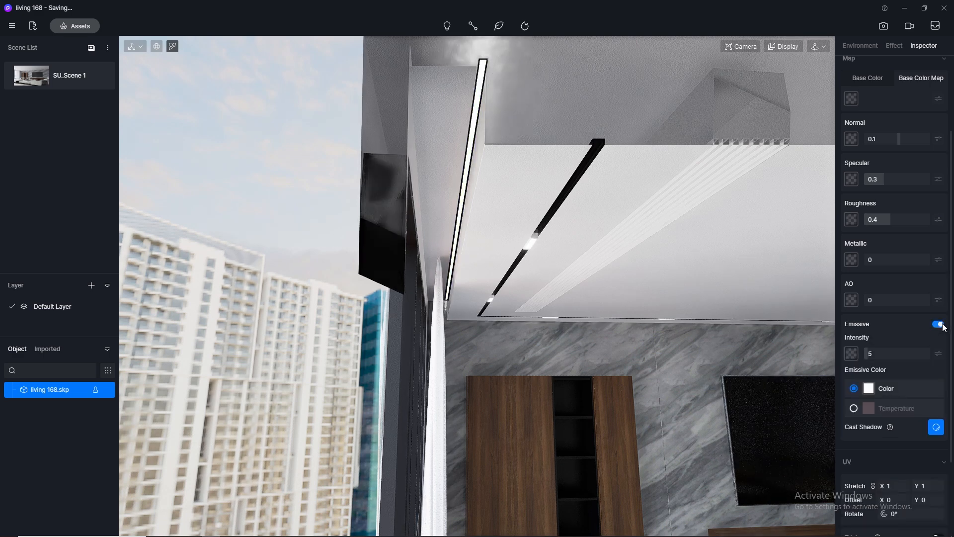
type("3500")
key("Return")
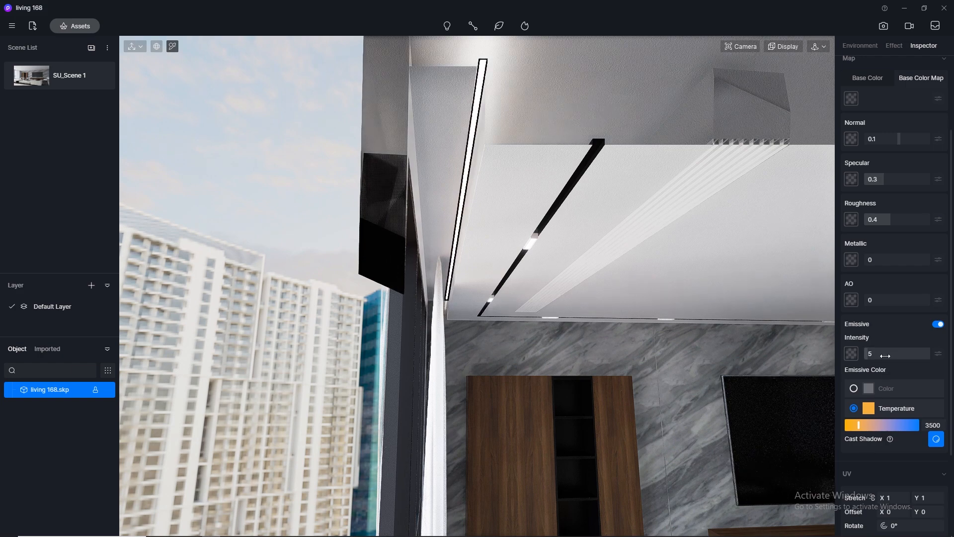
- Make the light strip material inside the tall cabinet emissive with Temperature 3500 and Intensity 10, and return to the SU_Scene 1 view
right_click_drag(517, 189, 521, 261)
scroll(520, 261, "up", 5)
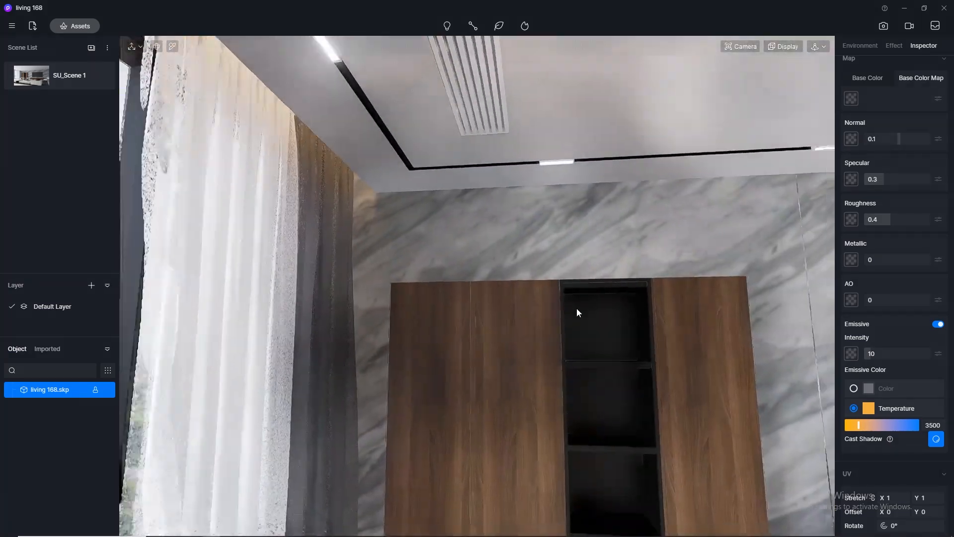
right_click_drag(578, 312, 474, 280)
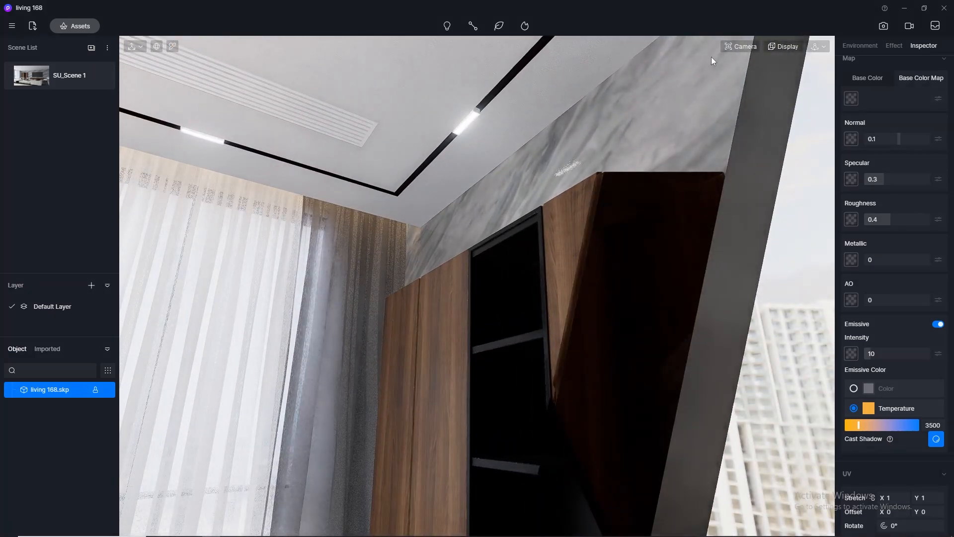
left_click(741, 46)
scroll(499, 272, "up", 5)
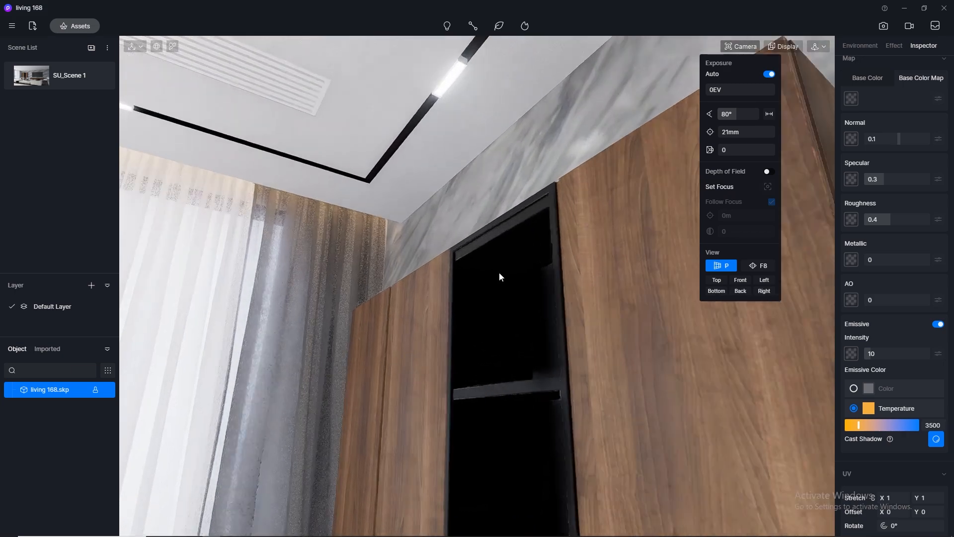
scroll(499, 263, "up", 5)
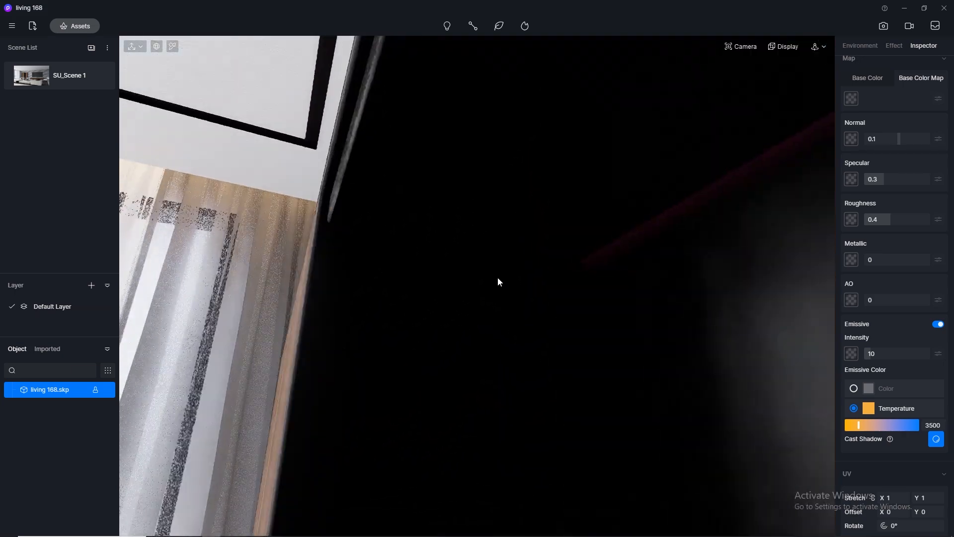
left_click(172, 48)
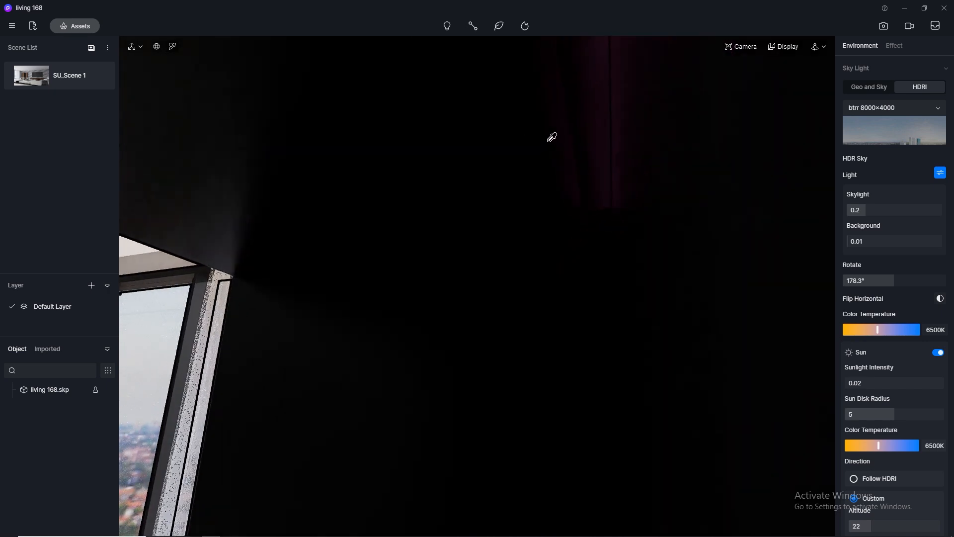
left_click(608, 142)
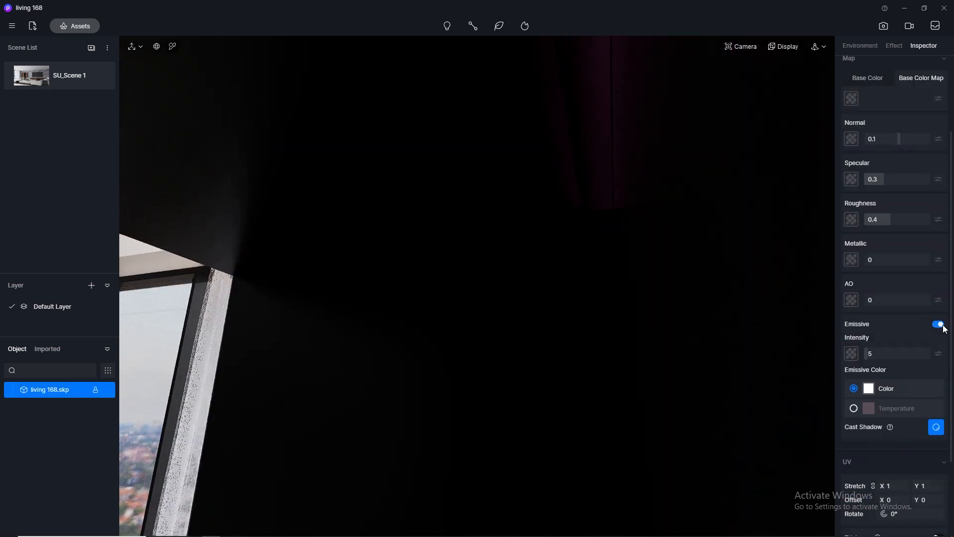
left_click(938, 324)
left_click(854, 408)
left_click(932, 425)
type("3500")
key("Return")
left_click(895, 354)
type("10")
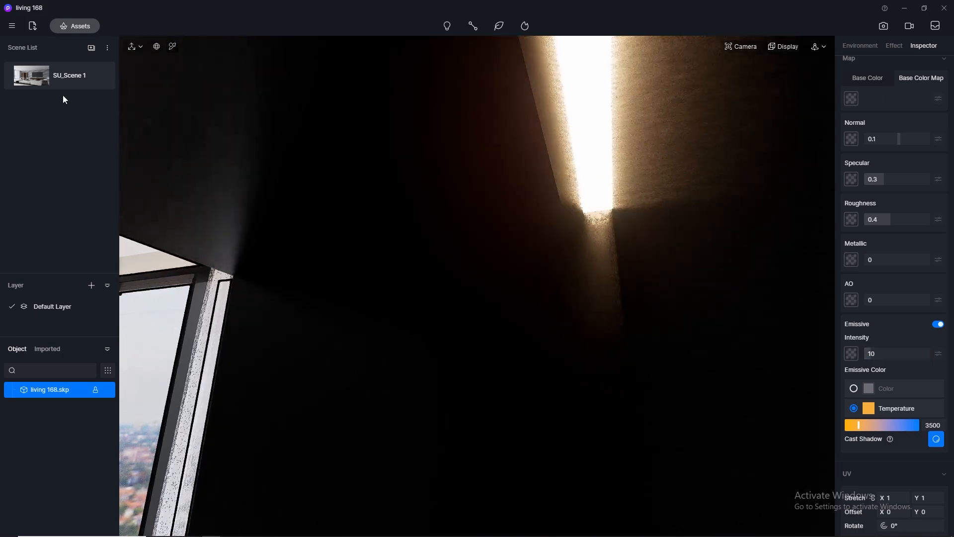
left_click(29, 80)
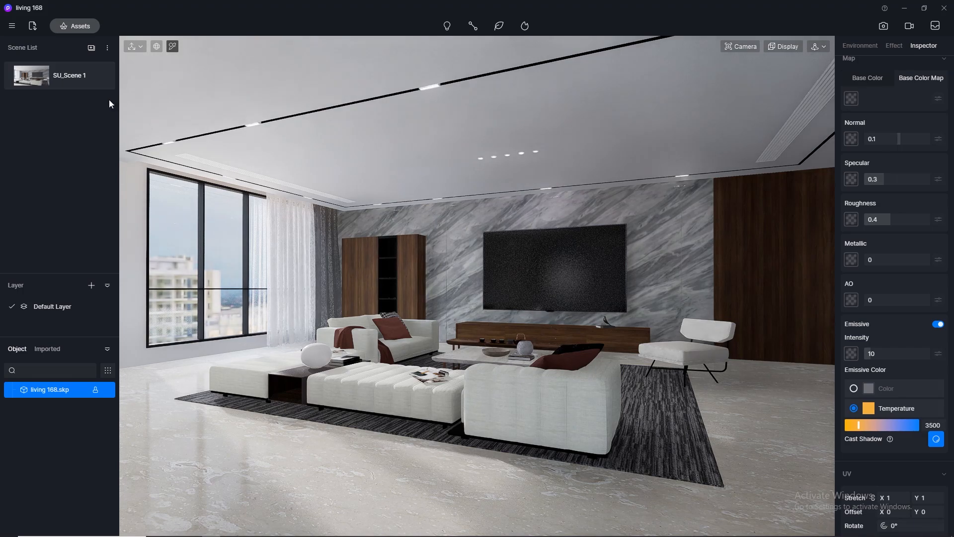
- Try Emissive Intensity values of 100 and 50 on the cabinet strip material and settle on 33.8
scroll(387, 242, "up", 5)
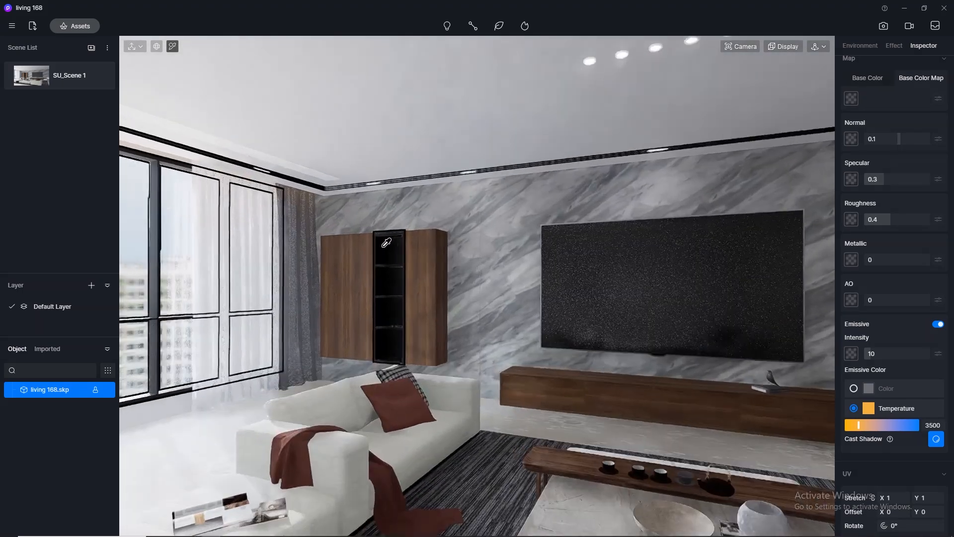
scroll(386, 242, "up", 8)
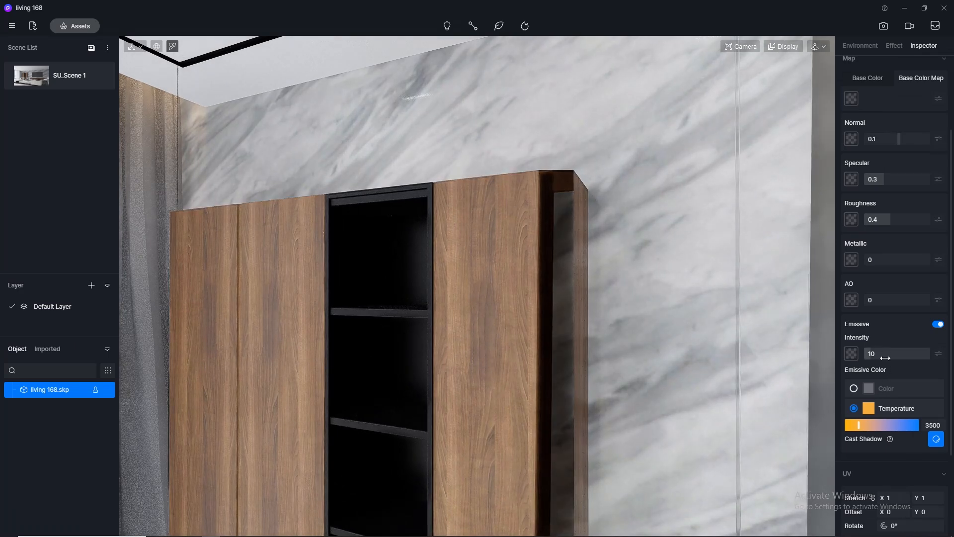
left_click(885, 354)
type("0")
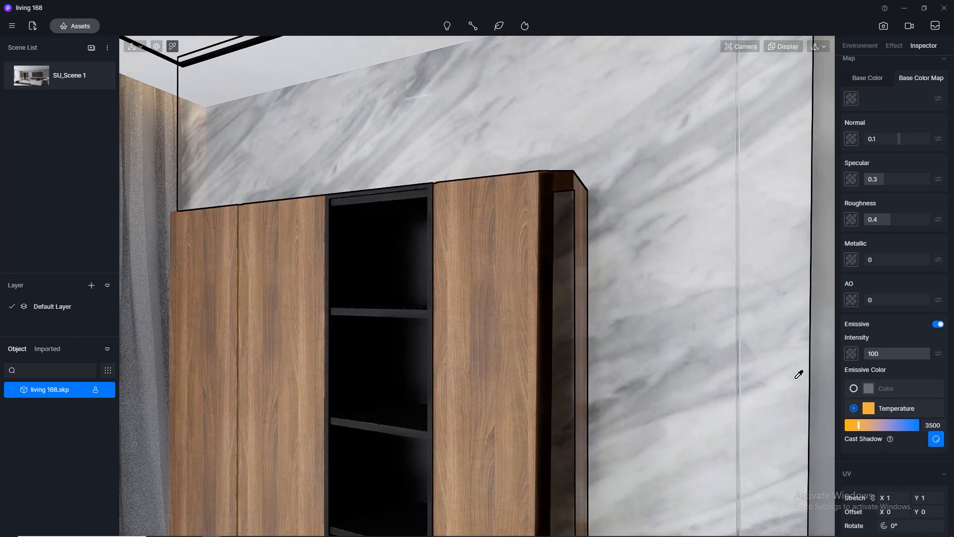
key("ctrl+a")
type("50")
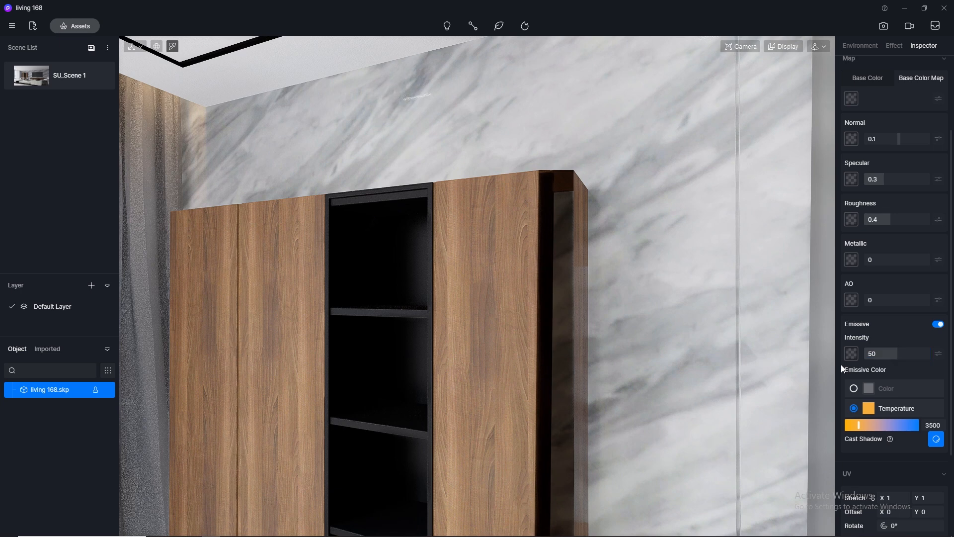
left_click_drag(894, 354, 886, 354)
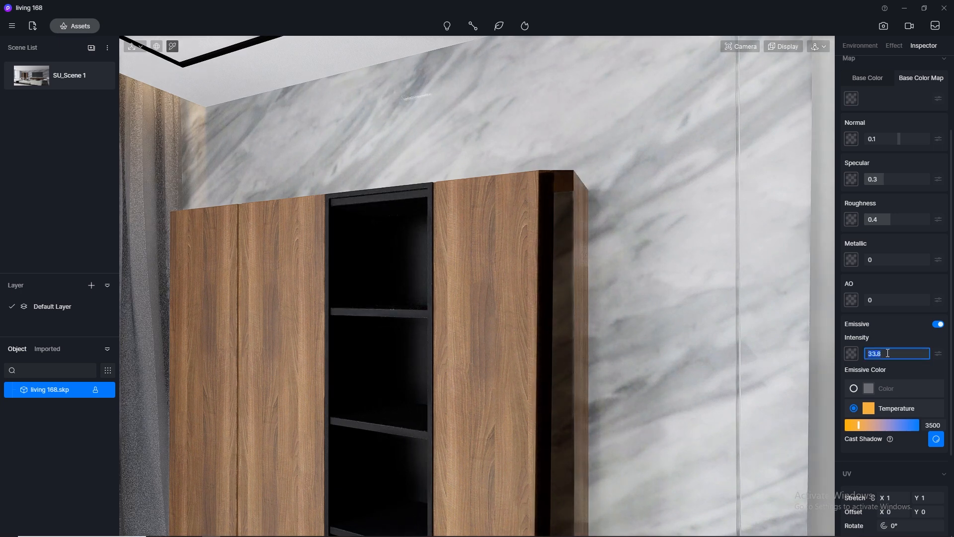
- Try placing a strip light under the top of the cabinet's open shelves and delete it
left_click(450, 27)
left_click(437, 79)
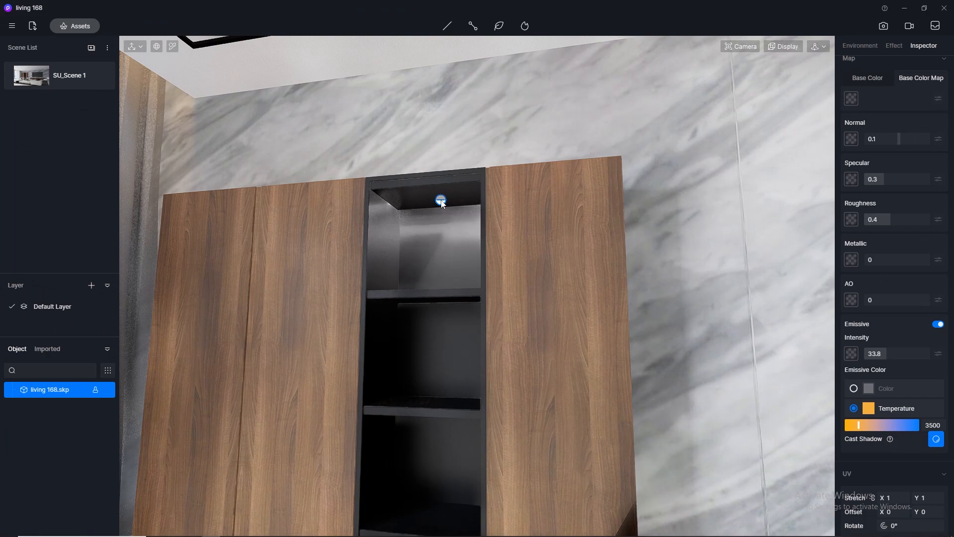
left_click(442, 202)
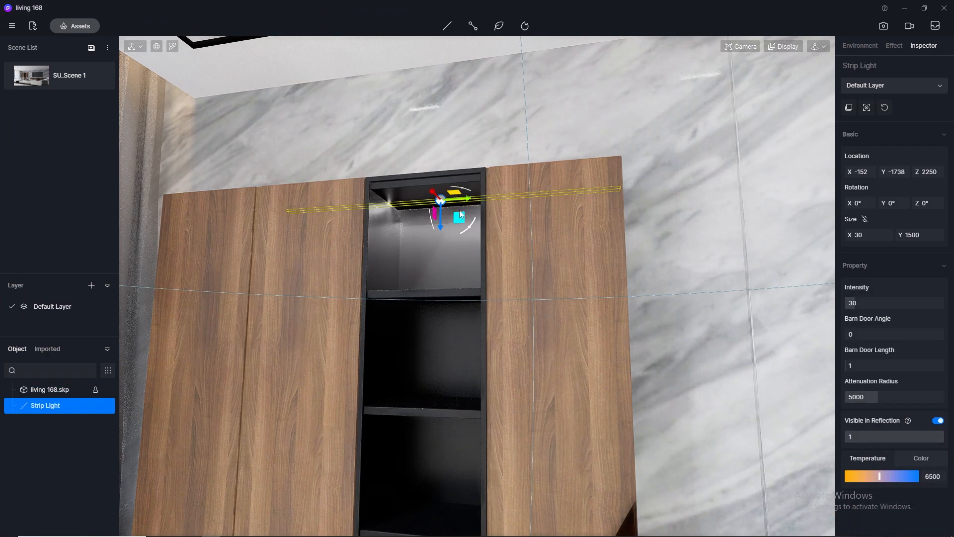
mouse_move(440, 228)
left_mouse_down()
mouse_move(439, 237)
mouse_move(441, 229)
left_mouse_up()
right_click_drag(441, 229, 171, 228)
left_click_drag(414, 206, 395, 204)
key("Delete")
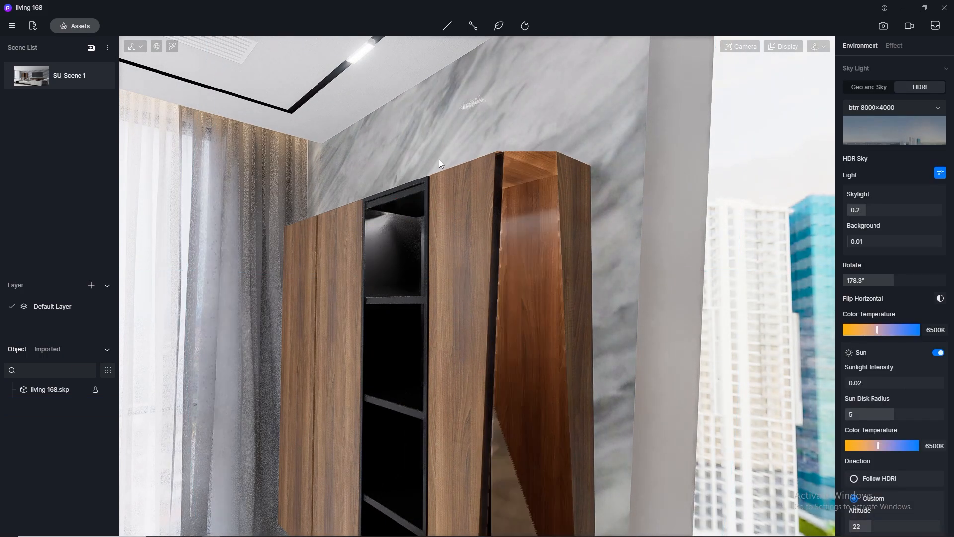
- Return to the SU_Scene 1 view, enter image render mode and set the post-processing Vignette to 0.5
left_click(46, 81)
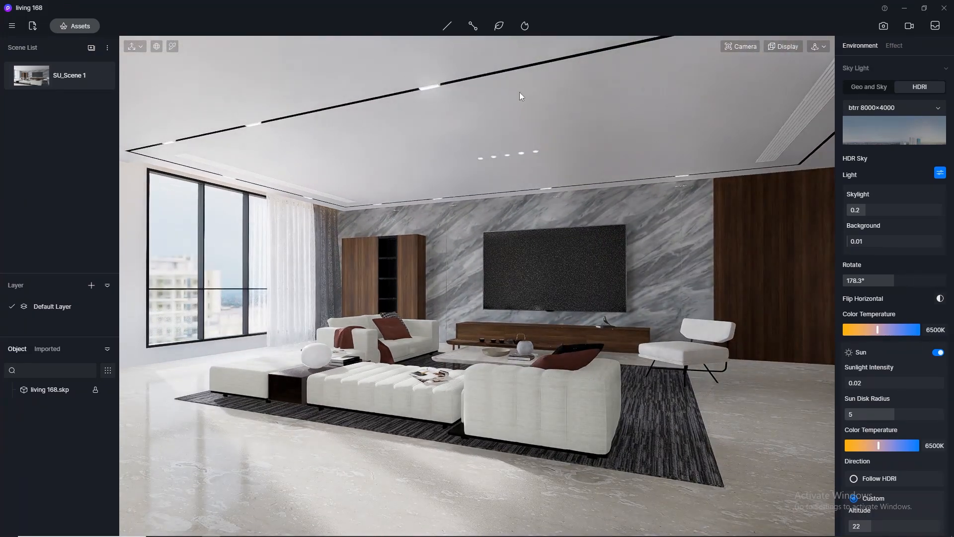
left_click(880, 28)
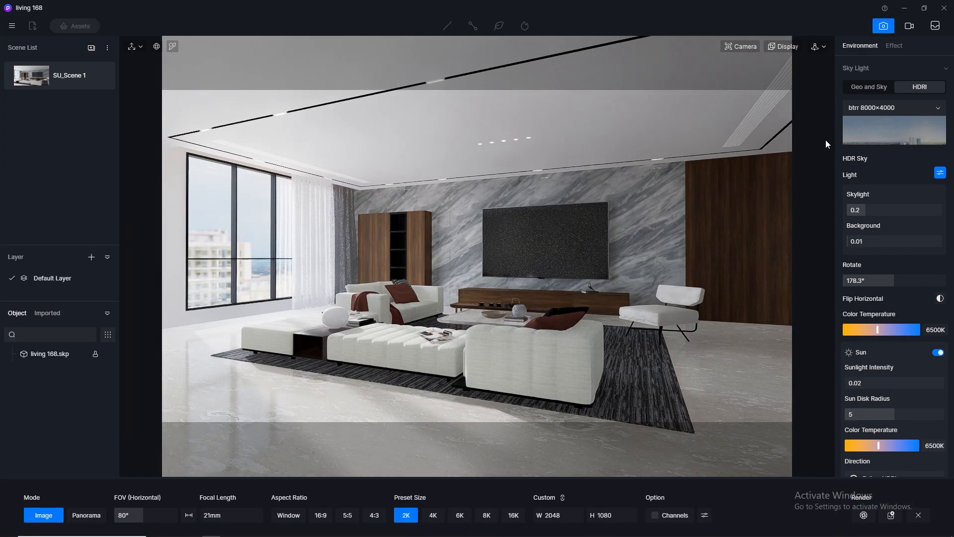
left_click(897, 46)
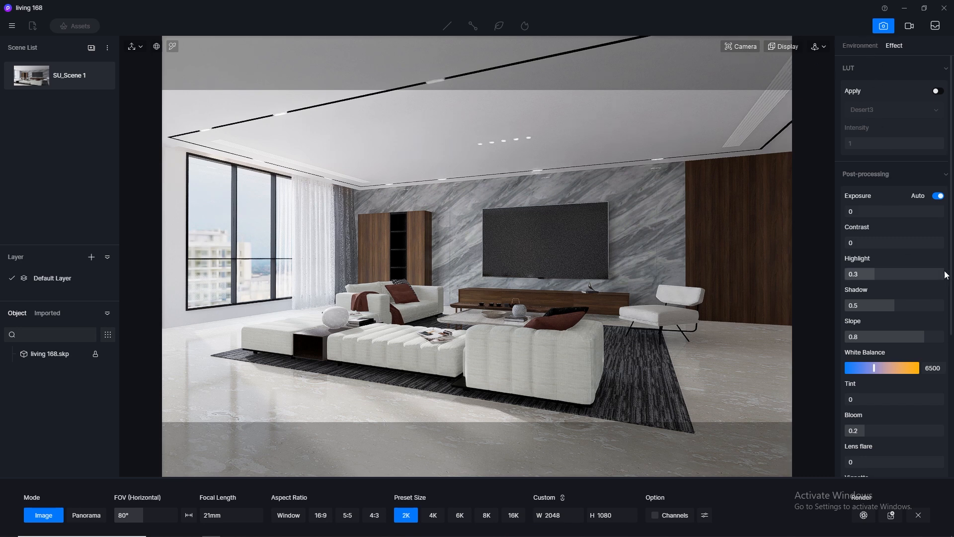
scroll(931, 278, "down", 5)
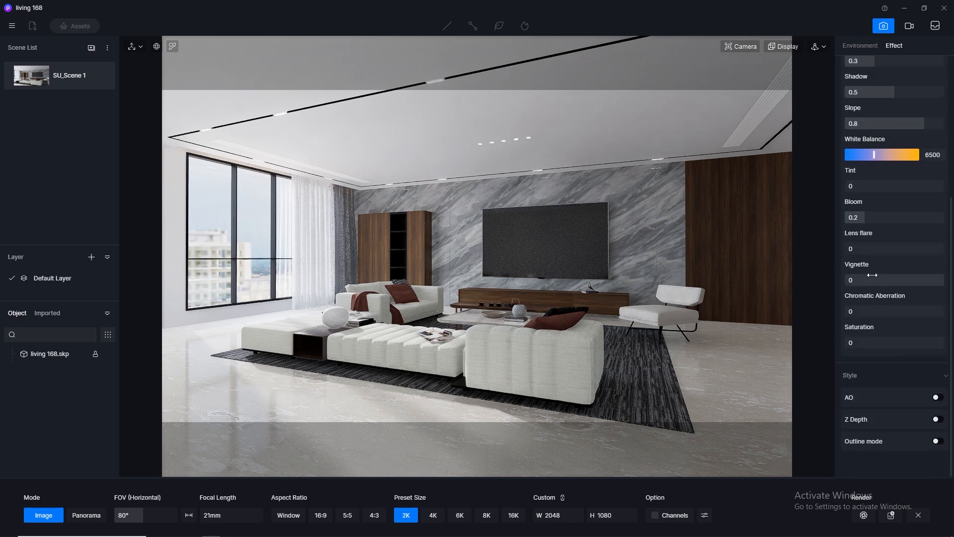
type("5")
key("Return")
left_click(873, 279)
double_click(873, 279)
key("Return")
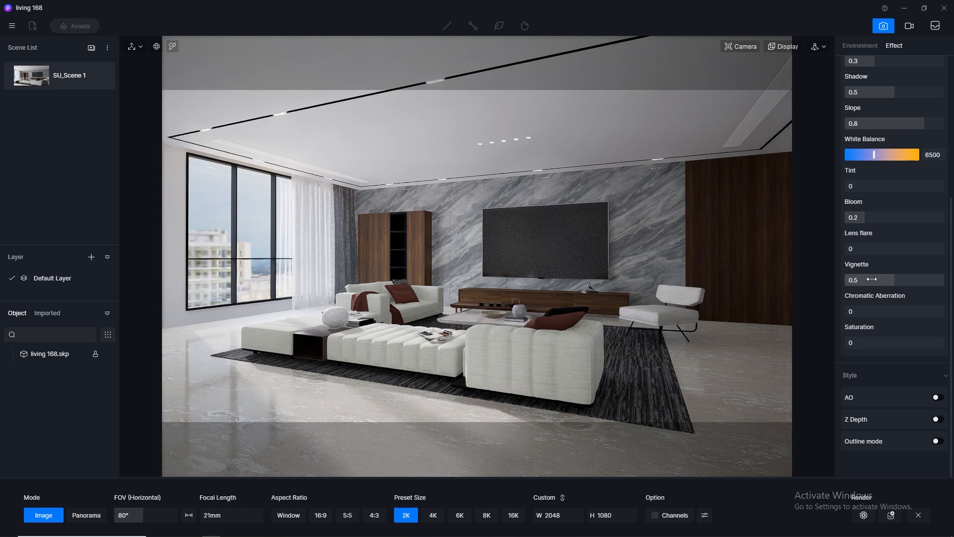
- Set the post-processing Bloom and Lens flare to 0.5 each and update SU_Scene 1
scroll(887, 310, "up", 3)
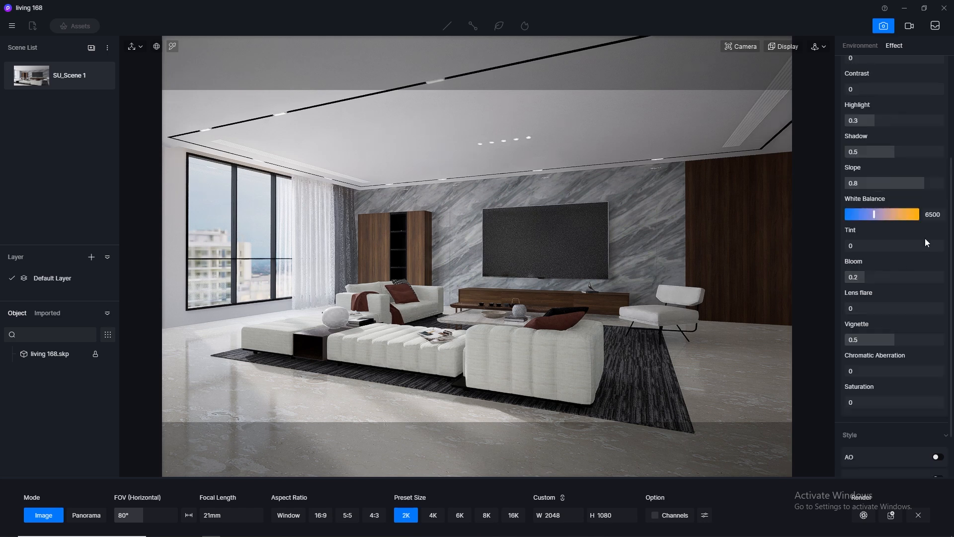
left_click(872, 307)
type("0.5")
key("Return")
left_click(873, 334)
type("0.5")
key("Return")
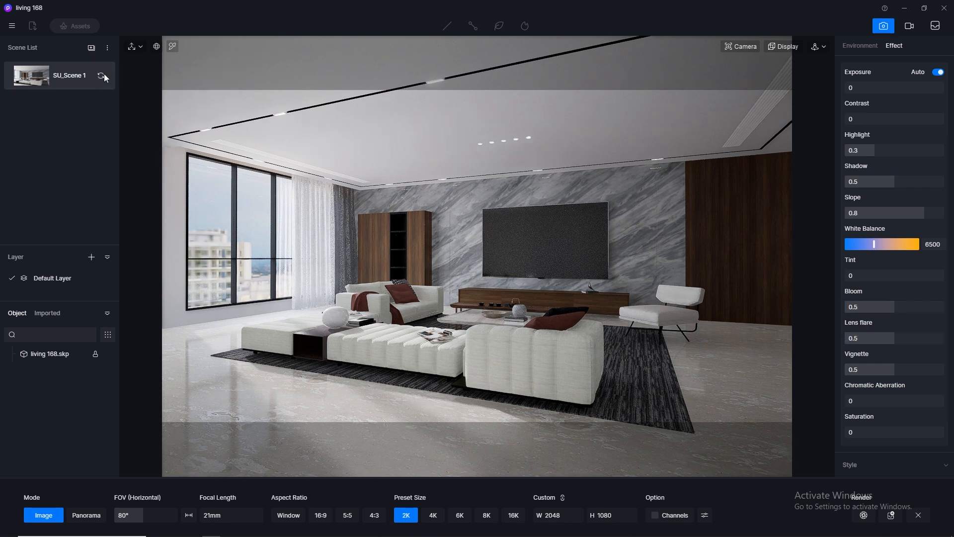
left_click(100, 75)
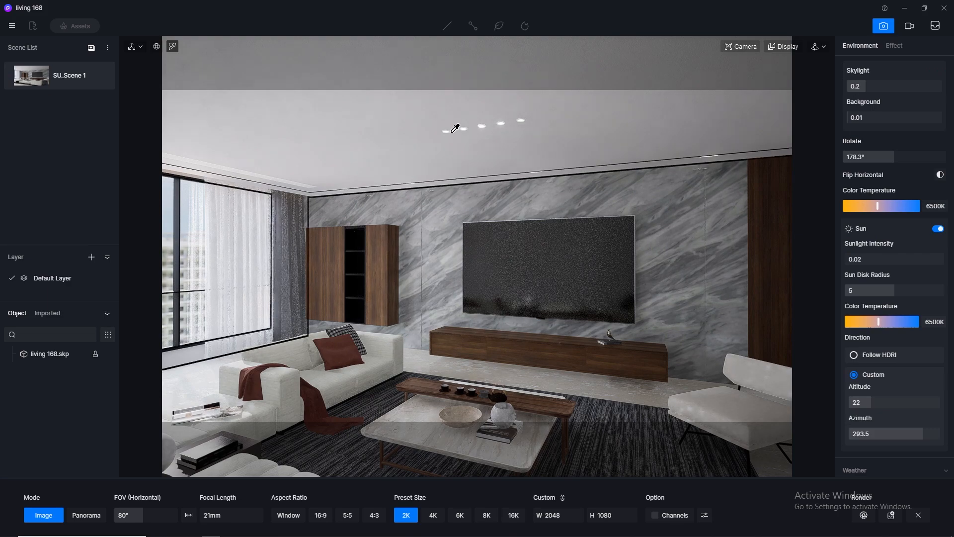
- Switch the ceiling downlight material's emissive colour to Temperature 3500 and return to the SU_Scene 1 view
scroll(455, 128, "up", 5)
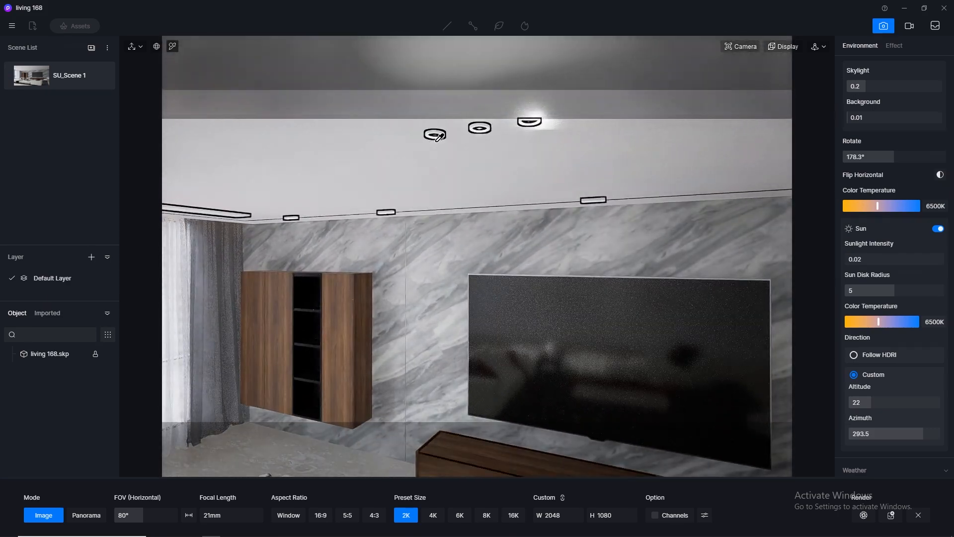
scroll(438, 127, "up", 3)
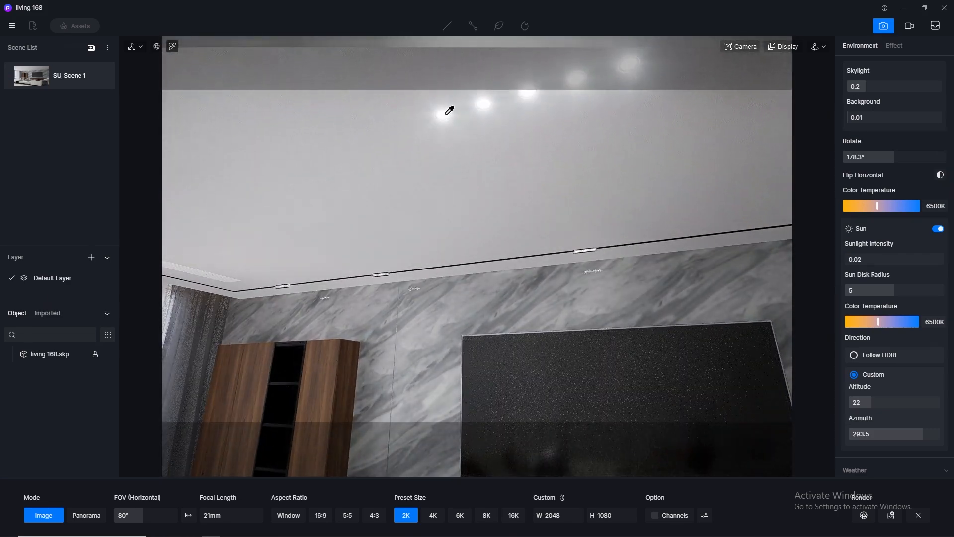
scroll(446, 113, "up", 3)
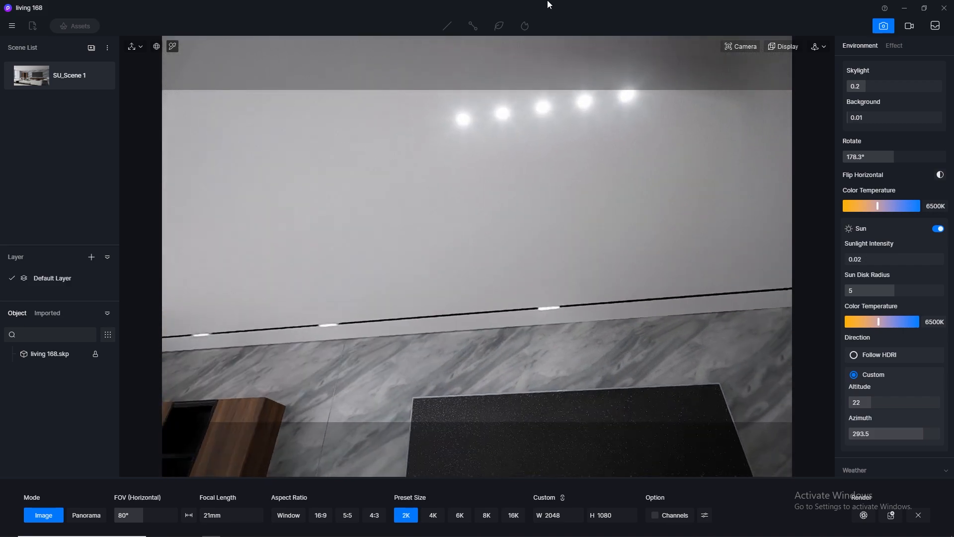
left_click(467, 118)
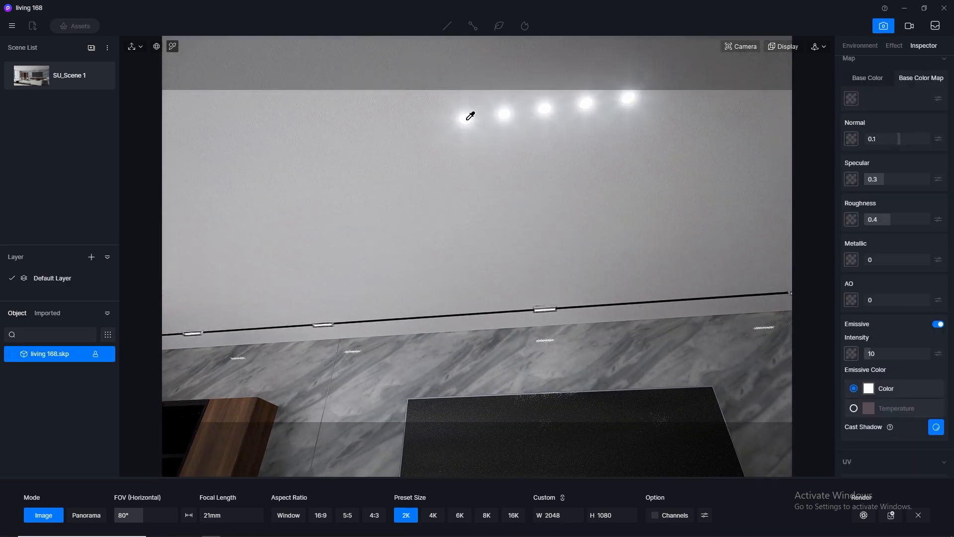
left_click(854, 408)
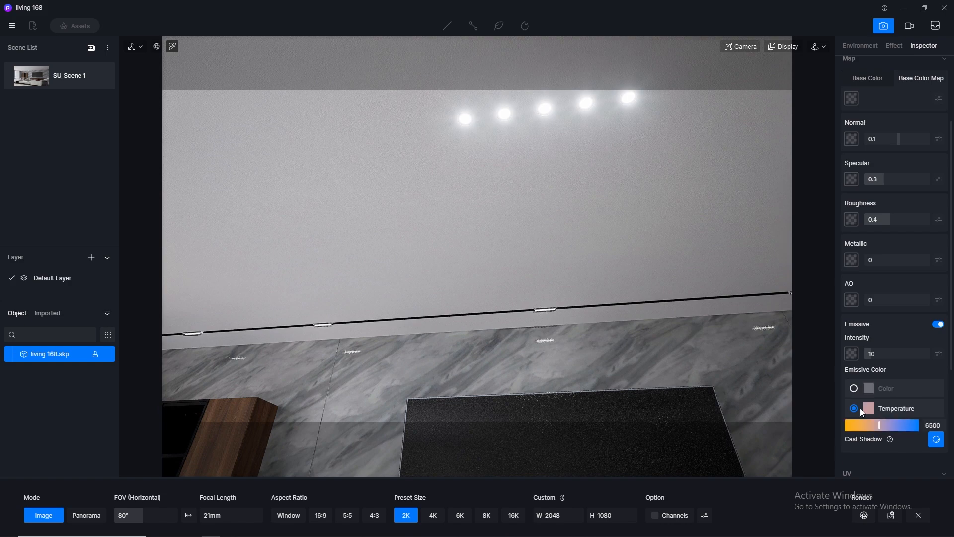
double_click(933, 425)
type("3500")
key("Return")
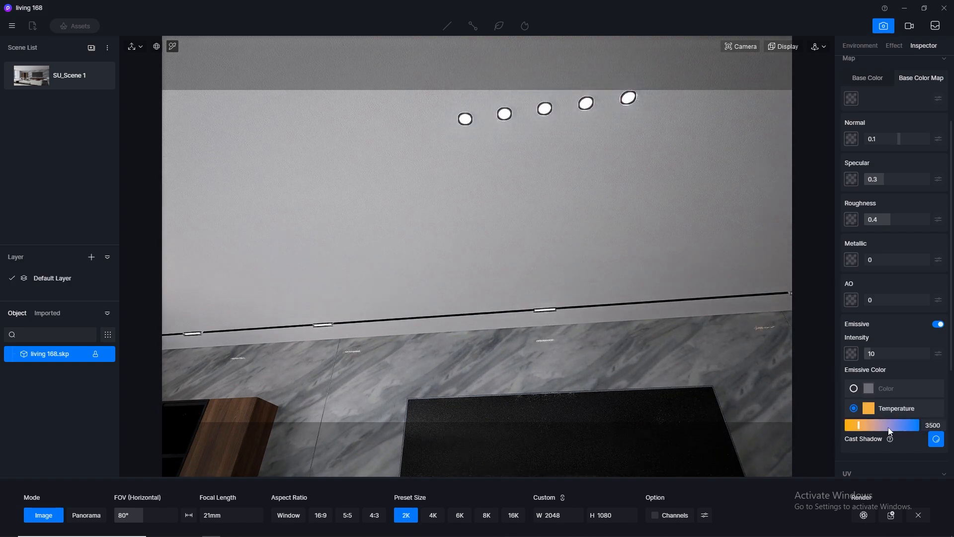
left_click(31, 78)
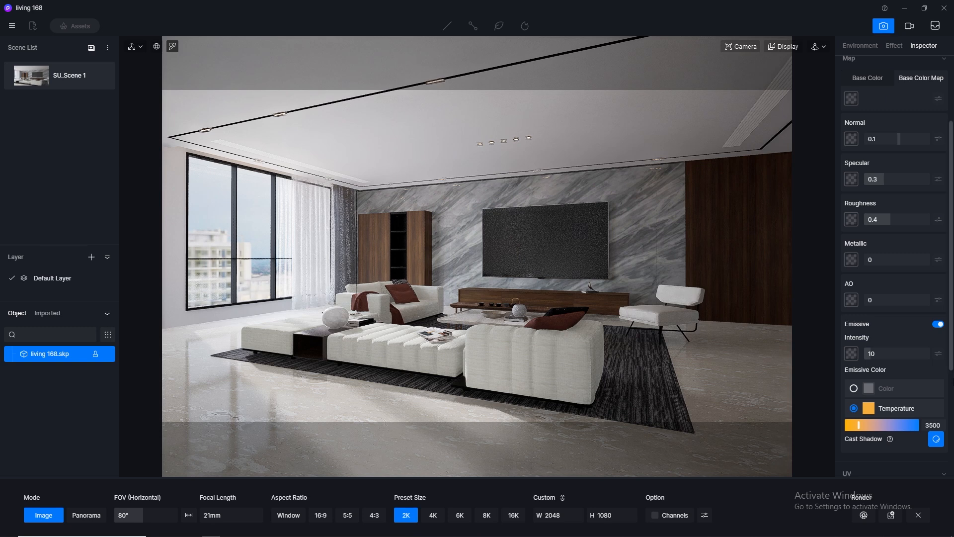
- Set the ceiling downlight material's emissive intensity to 12
double_click(888, 352)
type("12")
key("Return")
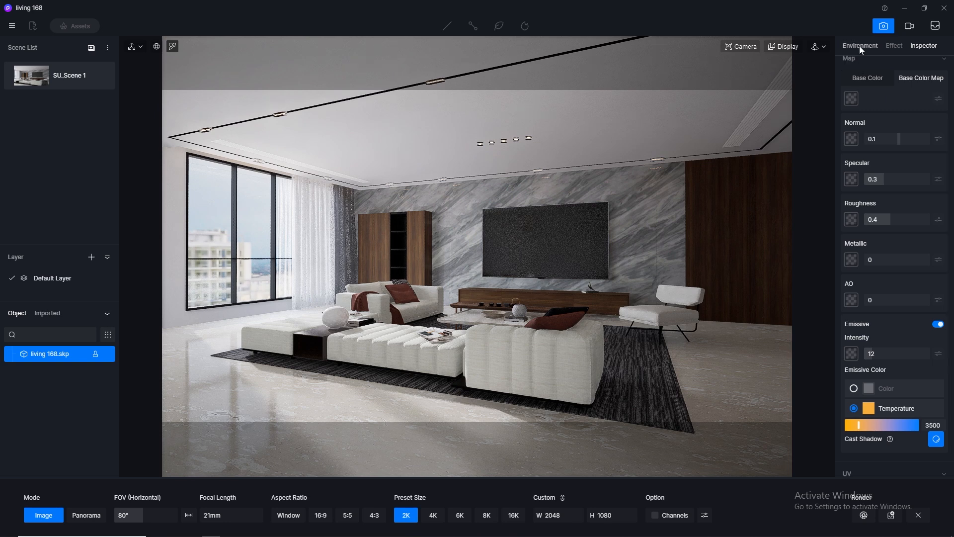
- Warm the image slightly by setting the post-processing White Balance to 7000
left_click(890, 49)
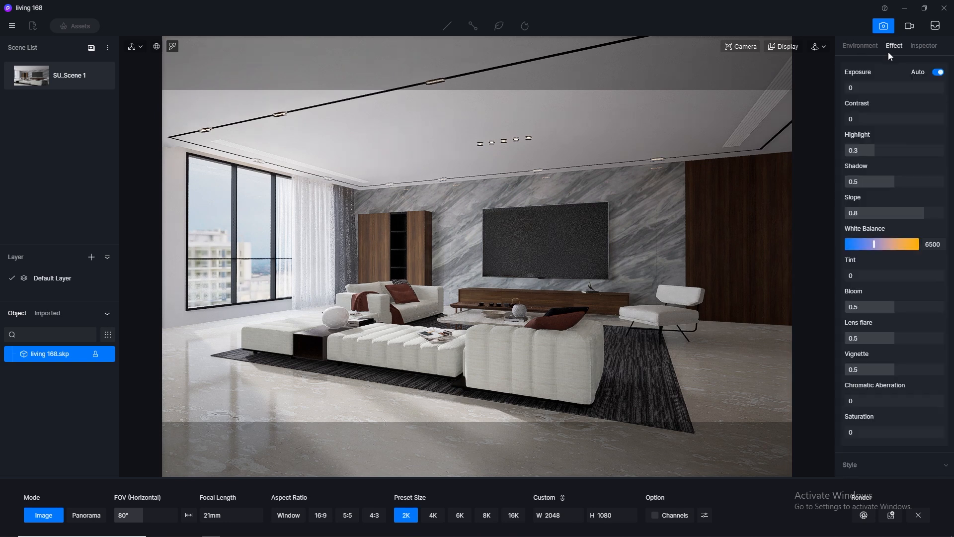
mouse_move(874, 245)
left_mouse_down()
mouse_move(887, 249)
mouse_move(879, 247)
left_mouse_up()
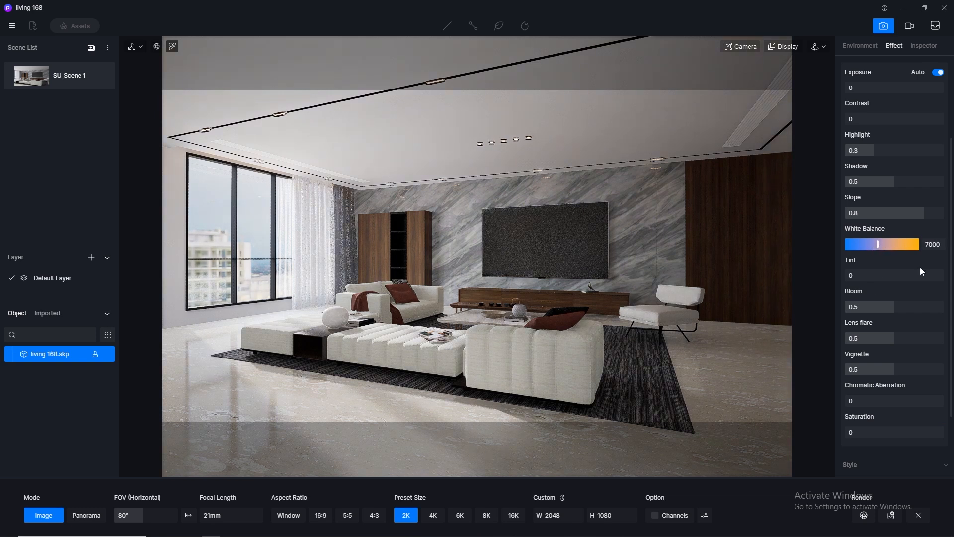
left_click(937, 244)
key("BackSpace")
key("BackSpace")
type("500")
key("Return")
left_click(933, 243)
key("BackSpace")
key("BackSpace")
key("BackSpace")
type("0")
key("Return")
- Try a post-processing Contrast of 0.1 and set it back to 0
scroll(874, 213, "up", 2)
left_click(863, 197)
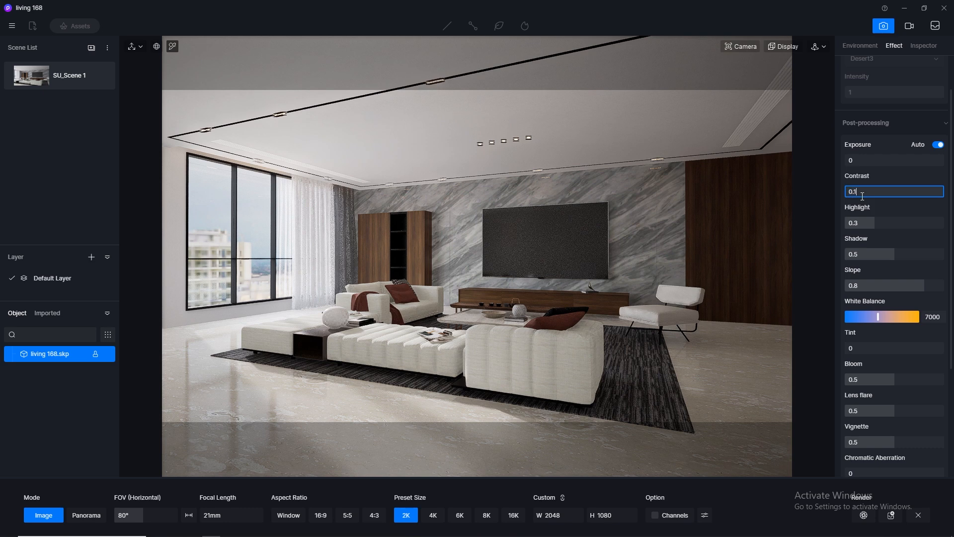
key("Return")
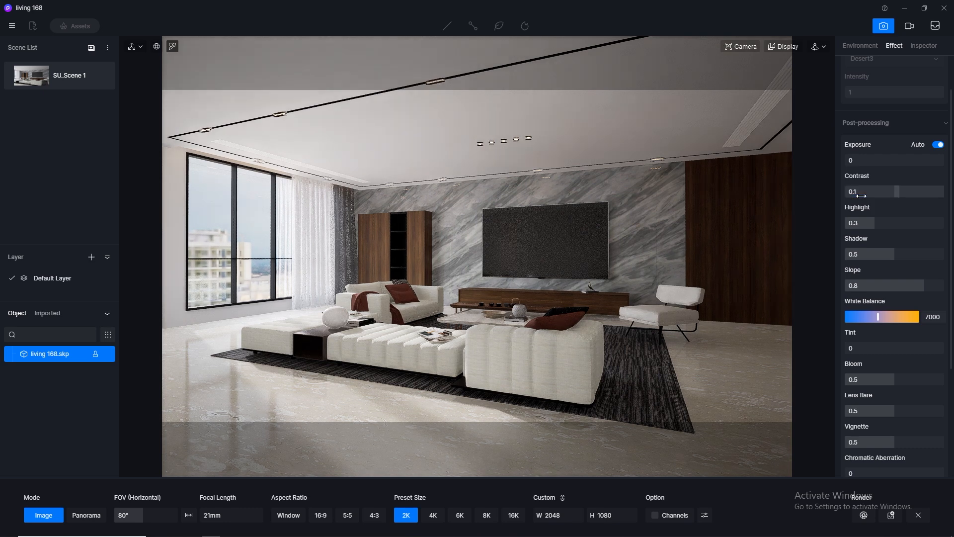
left_click(861, 196)
type("0")
key("Return")
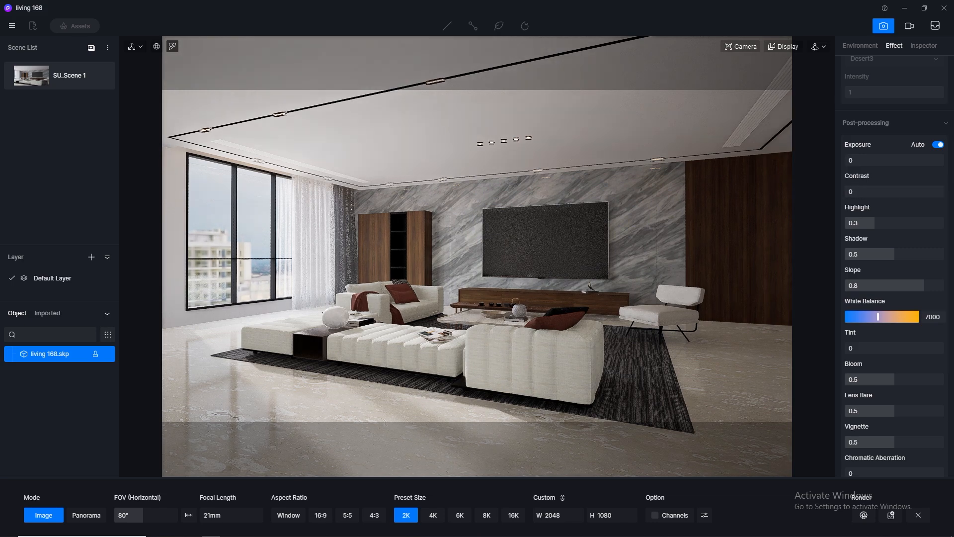
- Set the output preset size to 4K, check the environment and effect settings, and start rendering the image
left_click(435, 386)
left_click(432, 515)
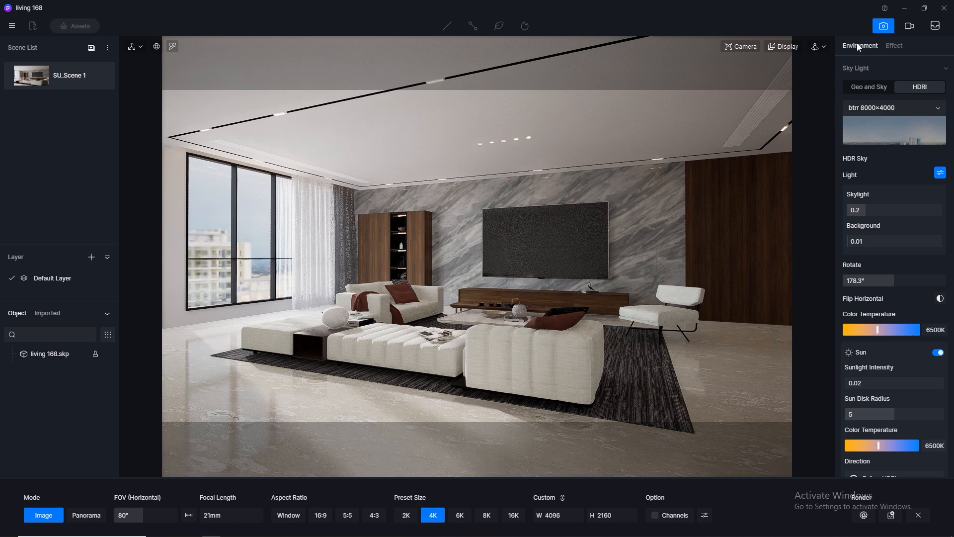
scroll(895, 248, "down", 3)
scroll(895, 263, "down", 8)
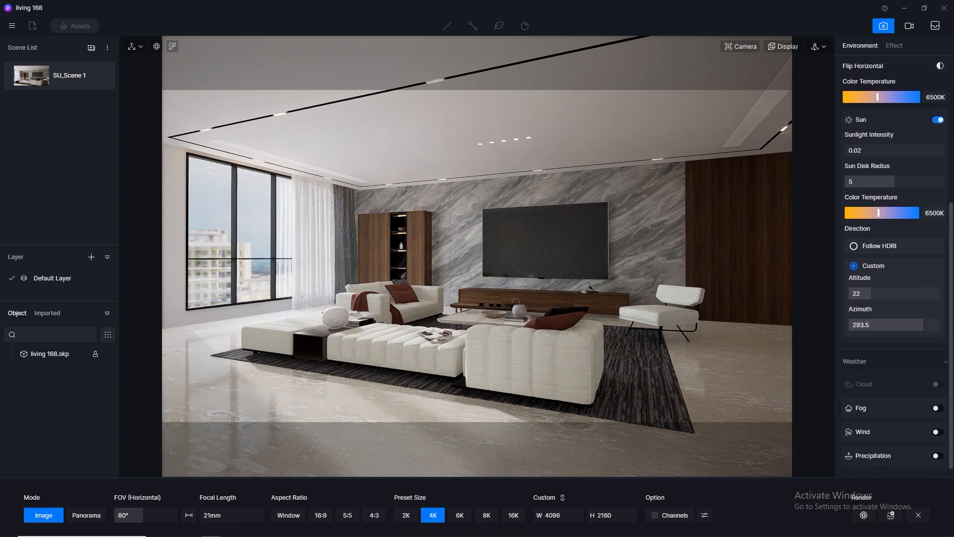
left_click(893, 46)
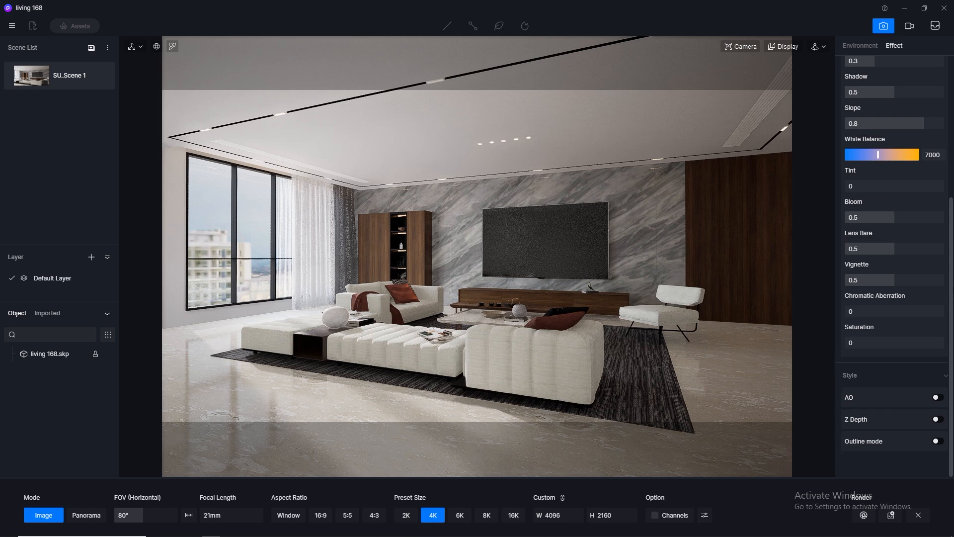
scroll(953, 191, "up", 3)
scroll(953, 191, "up", 2)
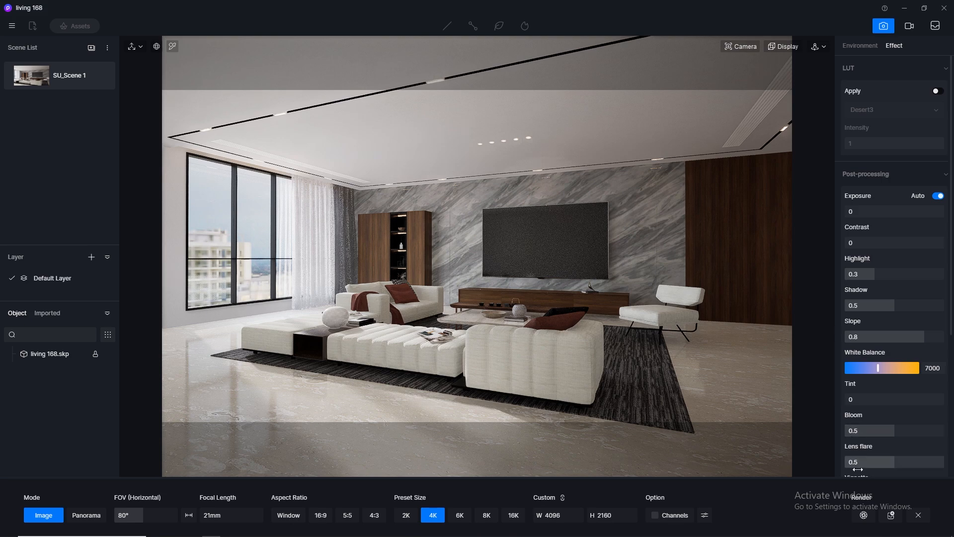
left_click(864, 515)
key("Return")
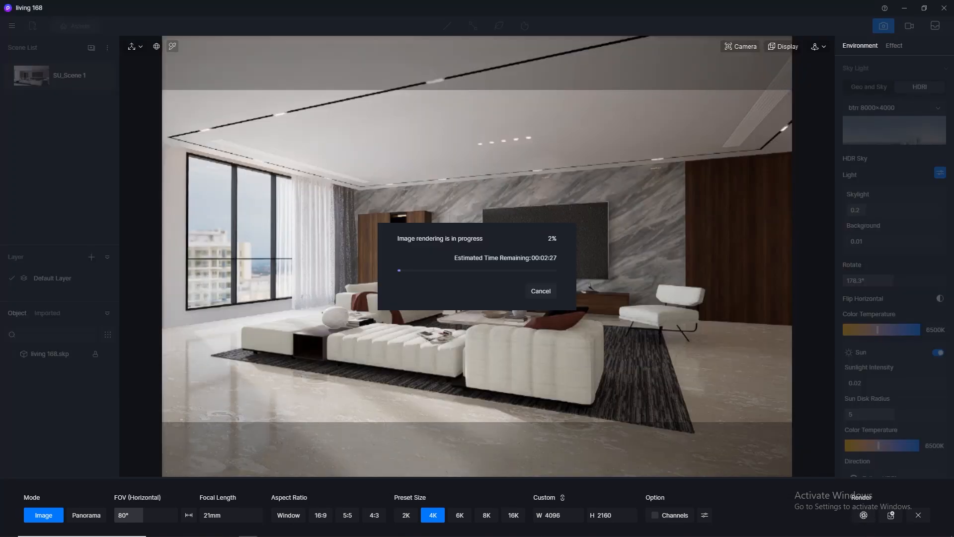